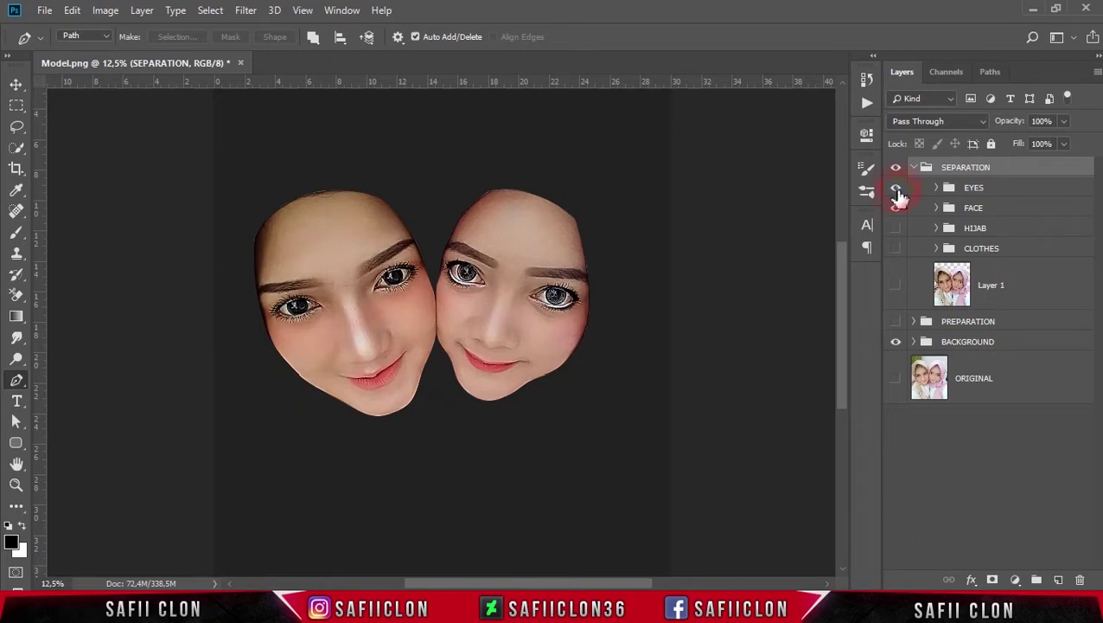
Step: Expand the FACE group and select layer 1, toggling its visibility to check which face it holds
{"action": "left_click", "coordinate": [1005, 210]}
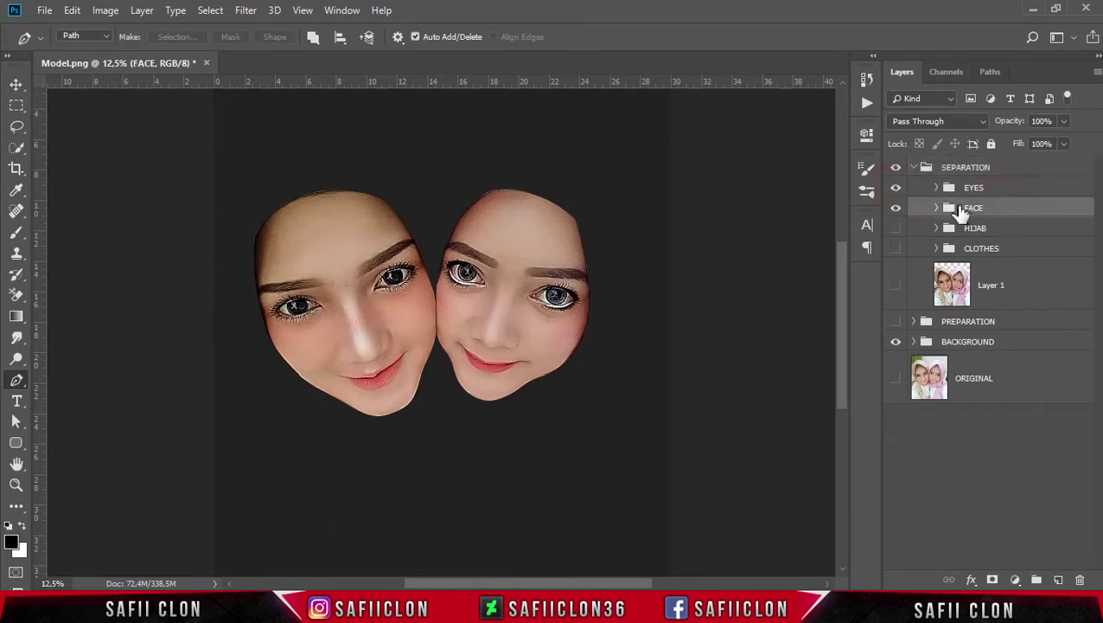
{"action": "left_click", "coordinate": [937, 211]}
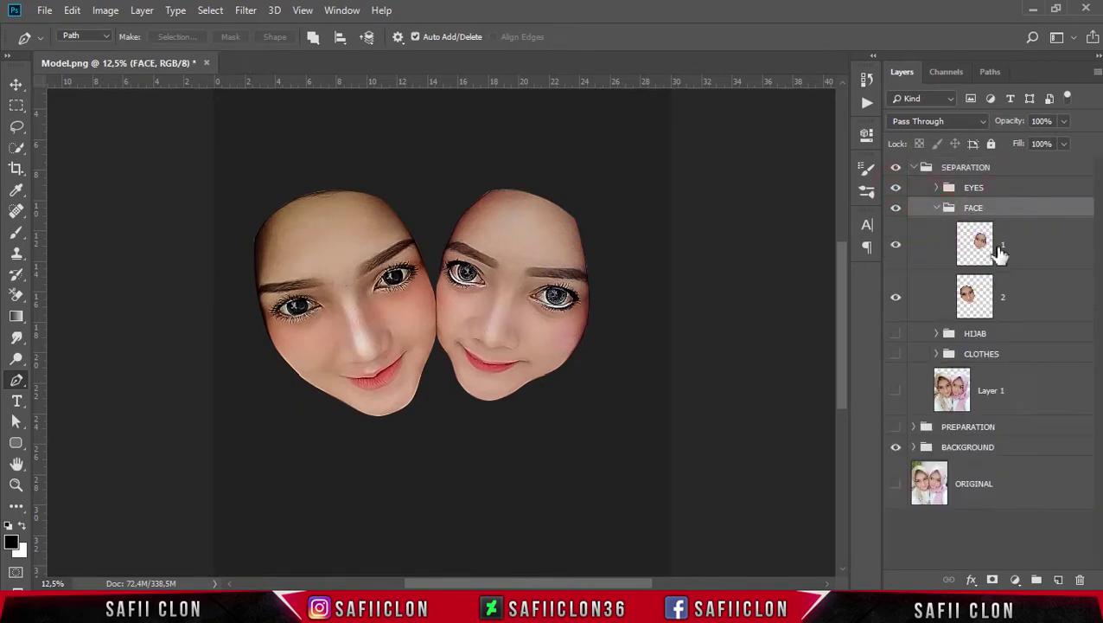
{"action": "left_click", "coordinate": [1047, 252]}
{"action": "left_click", "coordinate": [896, 245]}
{"action": "left_click", "coordinate": [896, 246]}
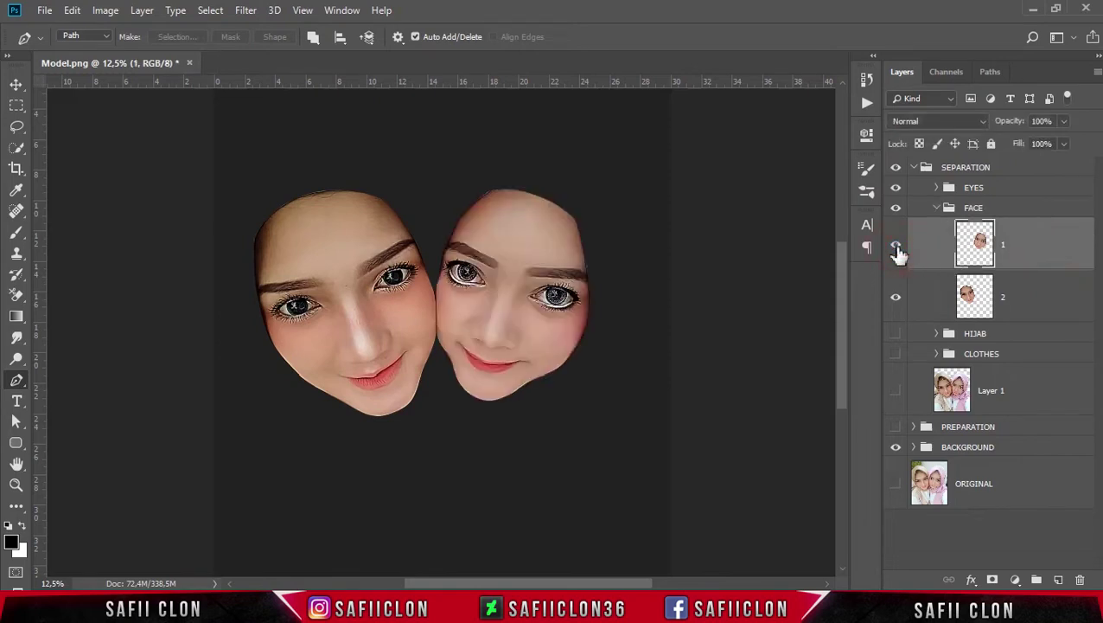
Step: Duplicate layer 1 in the FACE group as "1 copy" and make the copy a clipping mask on layer 1
{"action": "right_click", "coordinate": [1029, 238]}
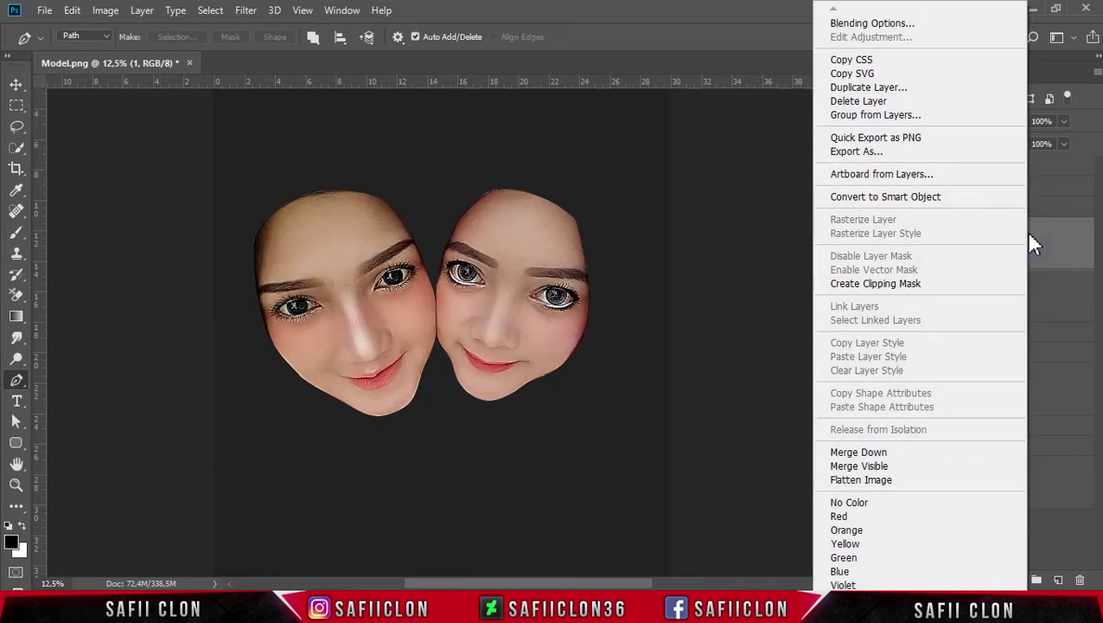
{"action": "left_click", "coordinate": [882, 90]}
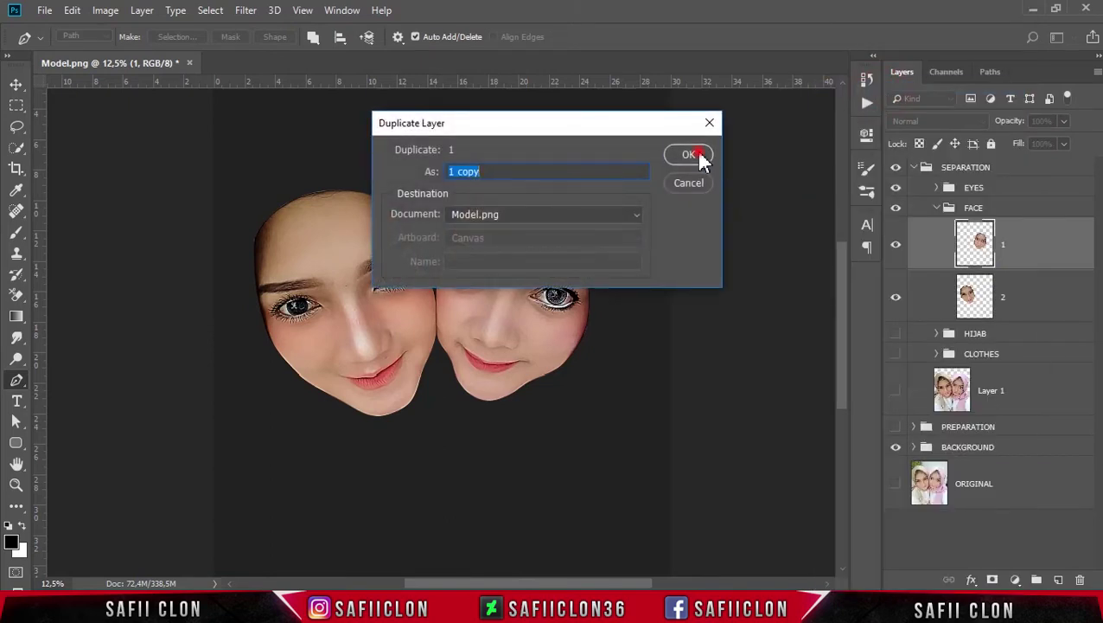
{"action": "left_click", "coordinate": [701, 156]}
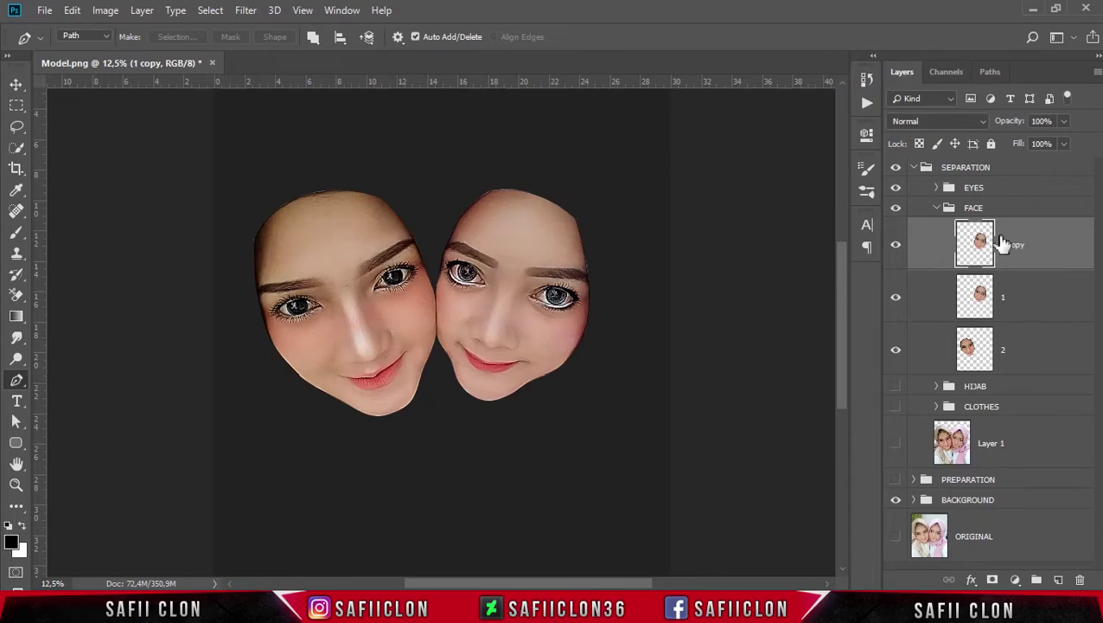
{"action": "left_click", "coordinate": [1033, 247]}
{"action": "right_click", "coordinate": [1042, 246]}
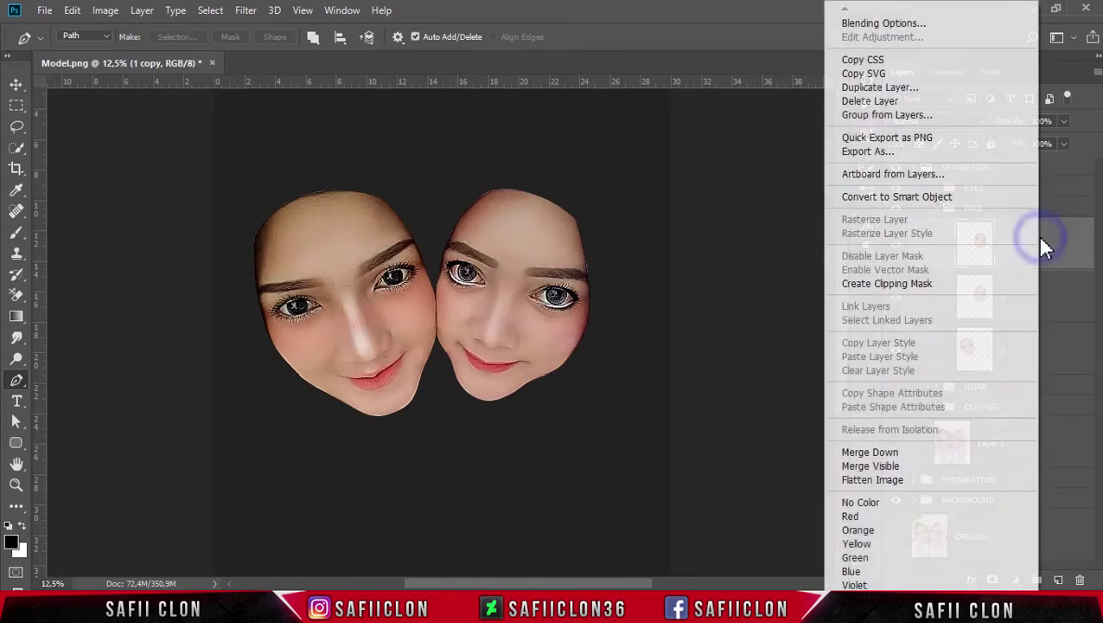
{"action": "left_click", "coordinate": [907, 285]}
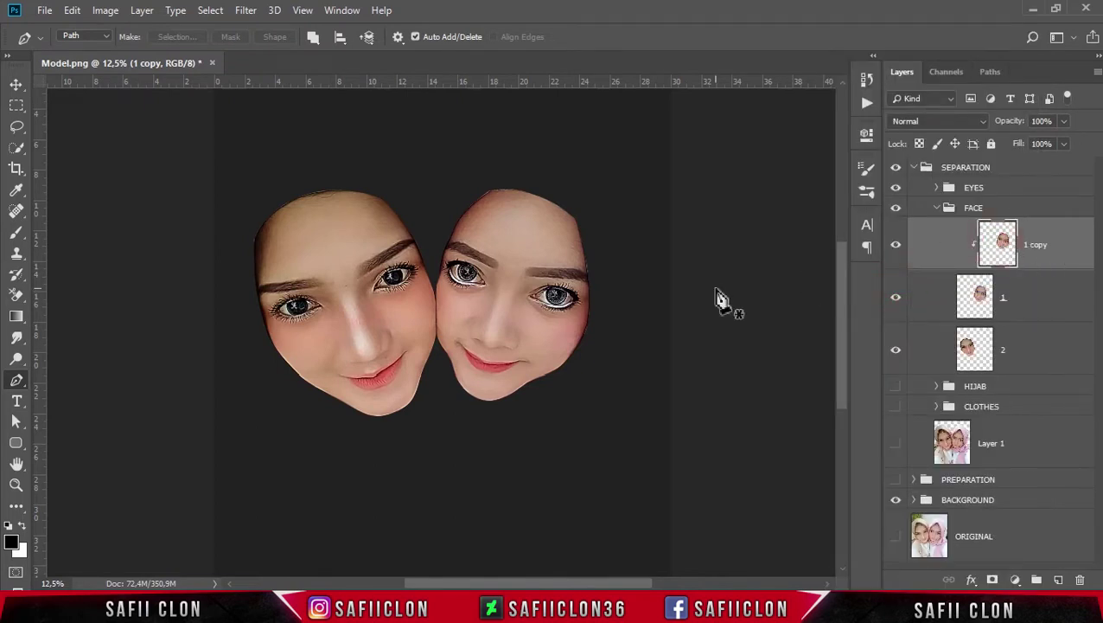
Step: Activate the Smudge tool for retouching the faces
{"action": "key", "text": "ctrl+plus"}
{"action": "key", "text": "ctrl+plus"}
{"action": "scroll", "coordinate": [721, 300], "scroll_direction": "up", "scroll_amount": 3}
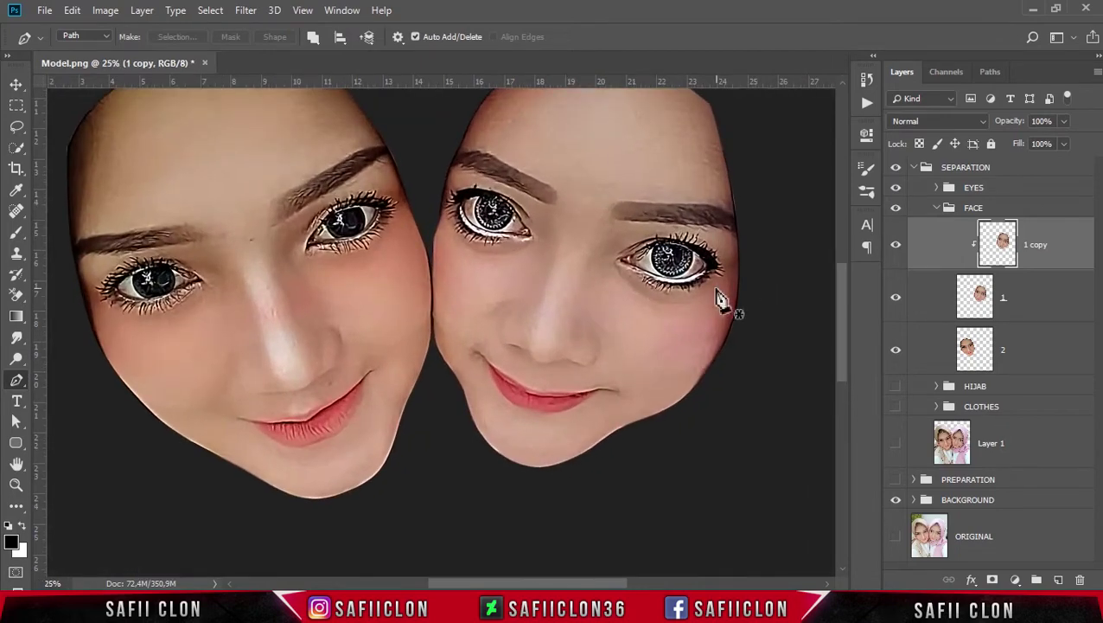
{"action": "scroll", "coordinate": [742, 313], "scroll_direction": "up", "scroll_amount": 1}
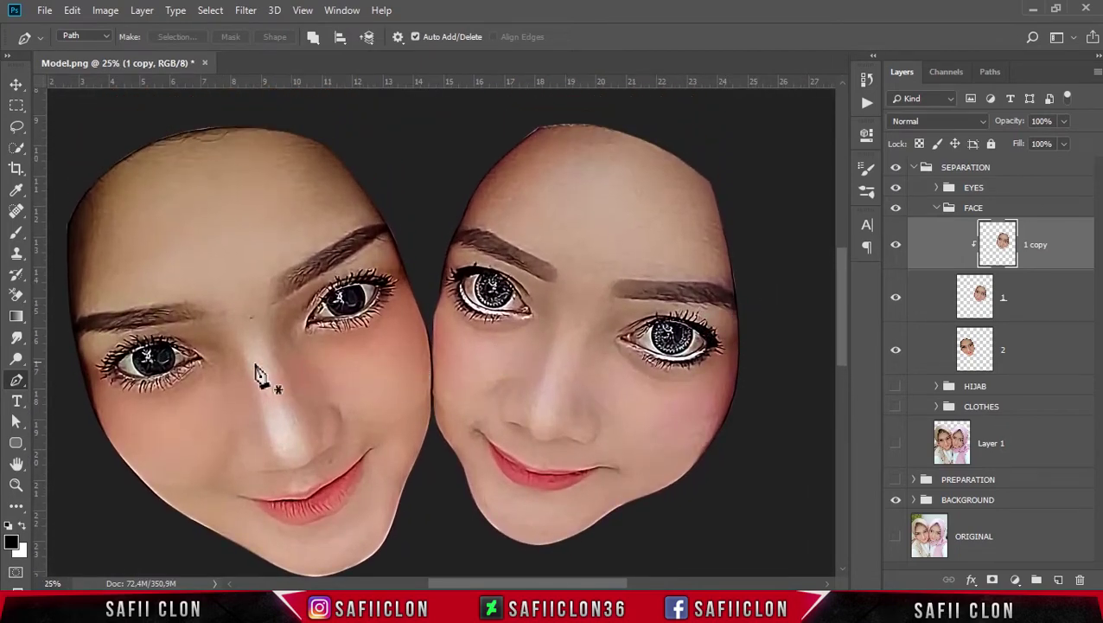
{"action": "left_click", "coordinate": [17, 341]}
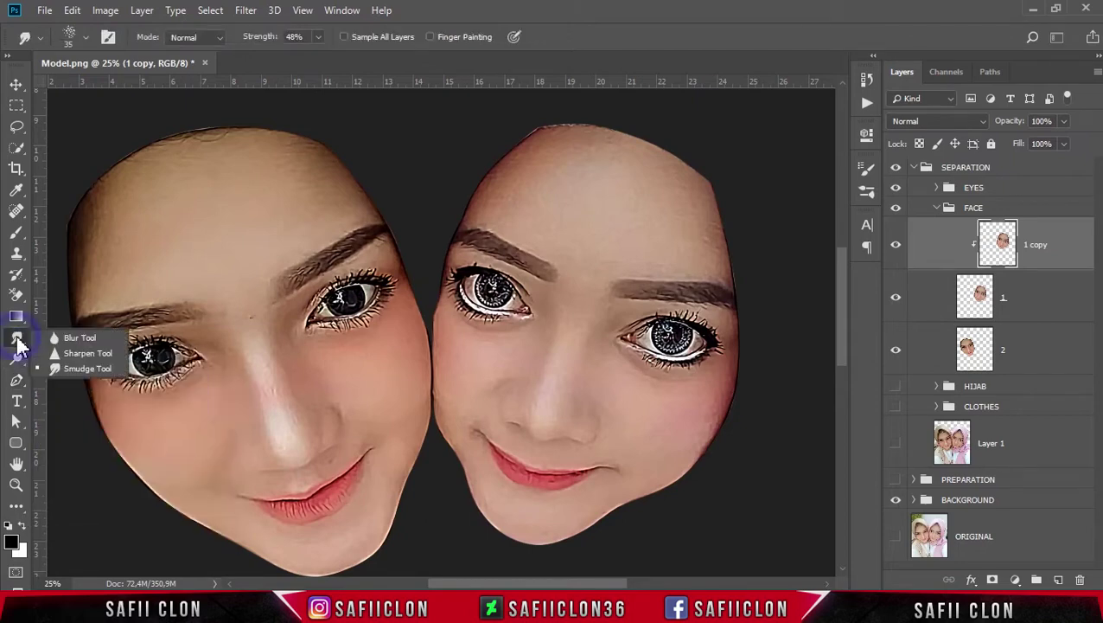
{"action": "left_click", "coordinate": [76, 368]}
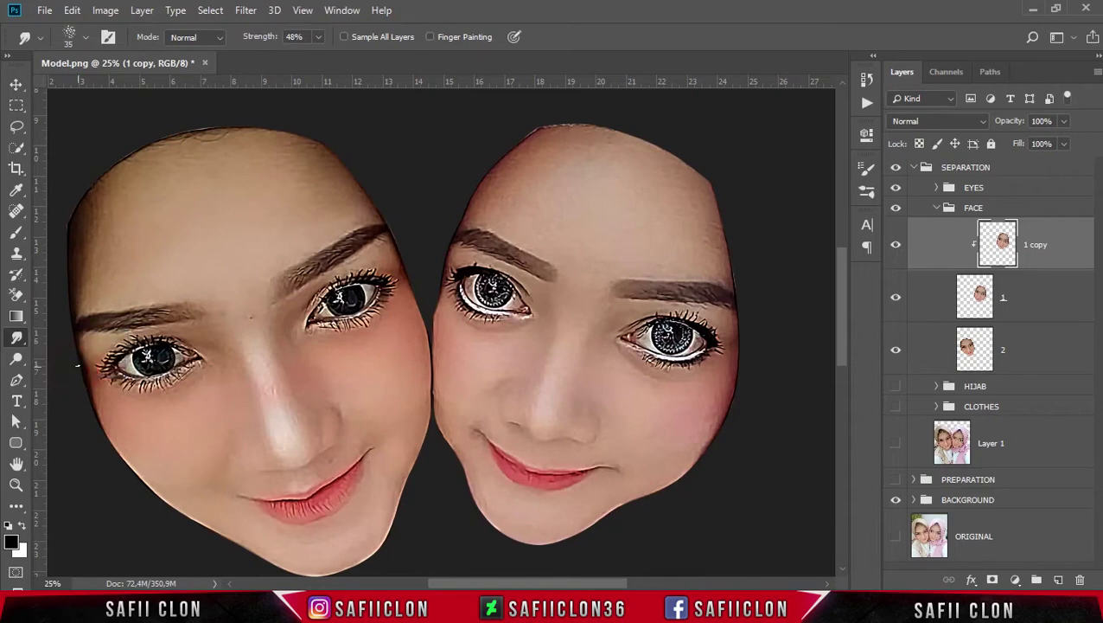
Step: Load the "Brush Deardoff dan Halis" brush file from the Smudge folder with the Preset Manager and check its brushes
{"action": "left_click", "coordinate": [85, 37]}
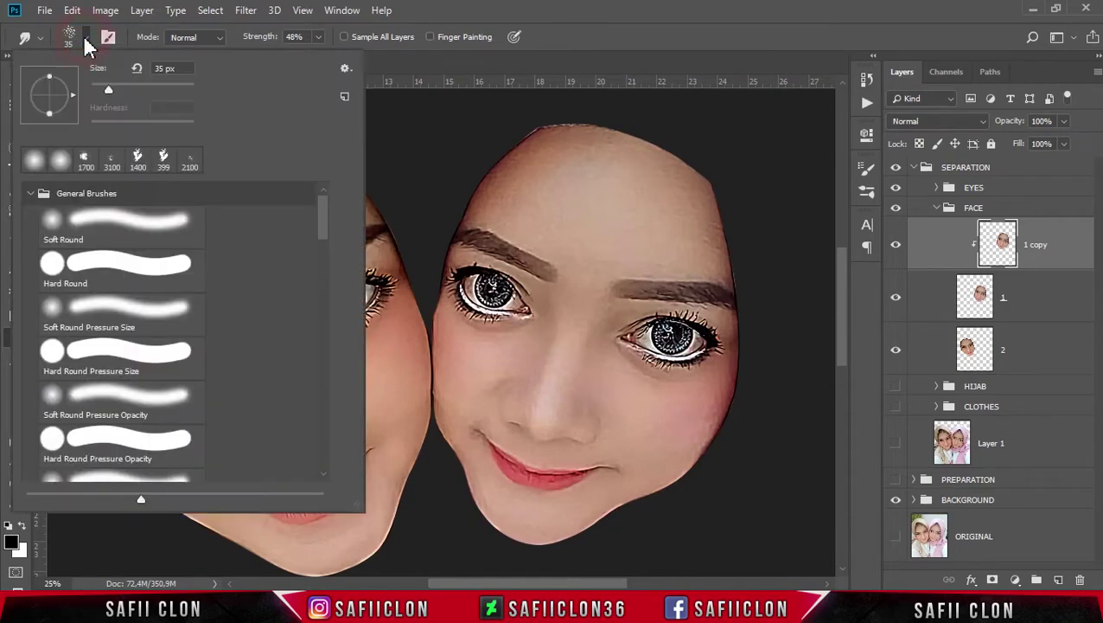
{"action": "left_click", "coordinate": [345, 68]}
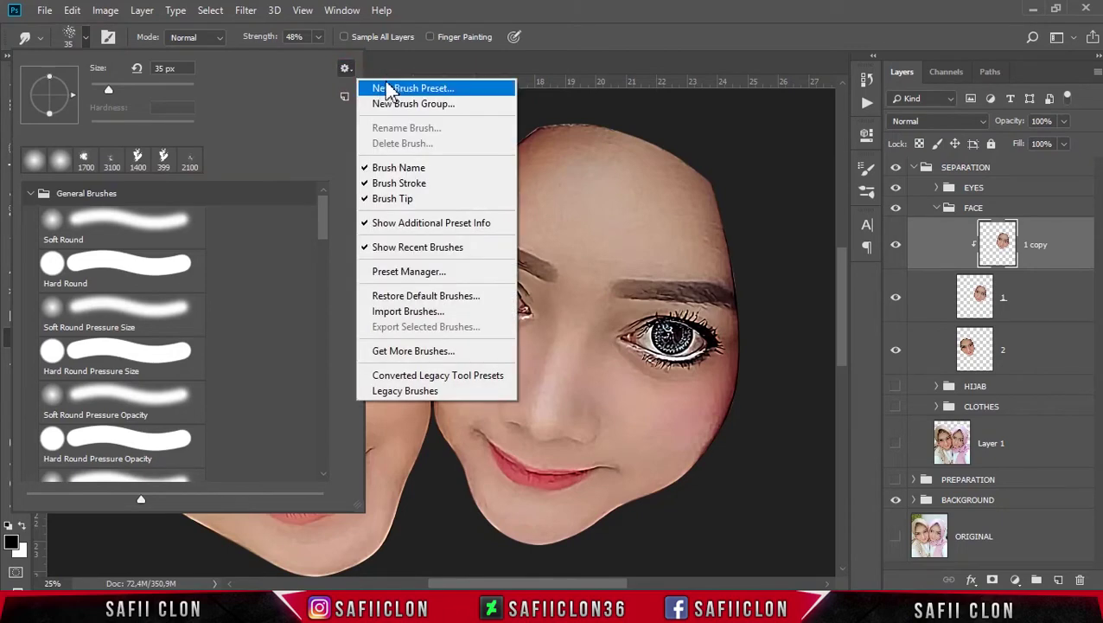
{"action": "left_click", "coordinate": [430, 278]}
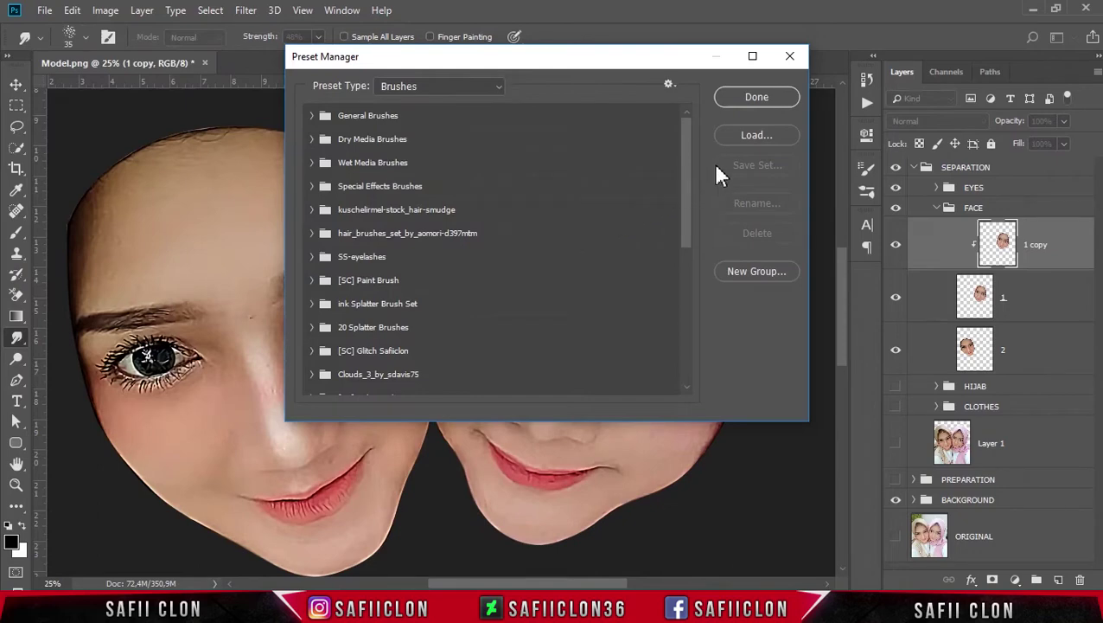
{"action": "left_click", "coordinate": [765, 136]}
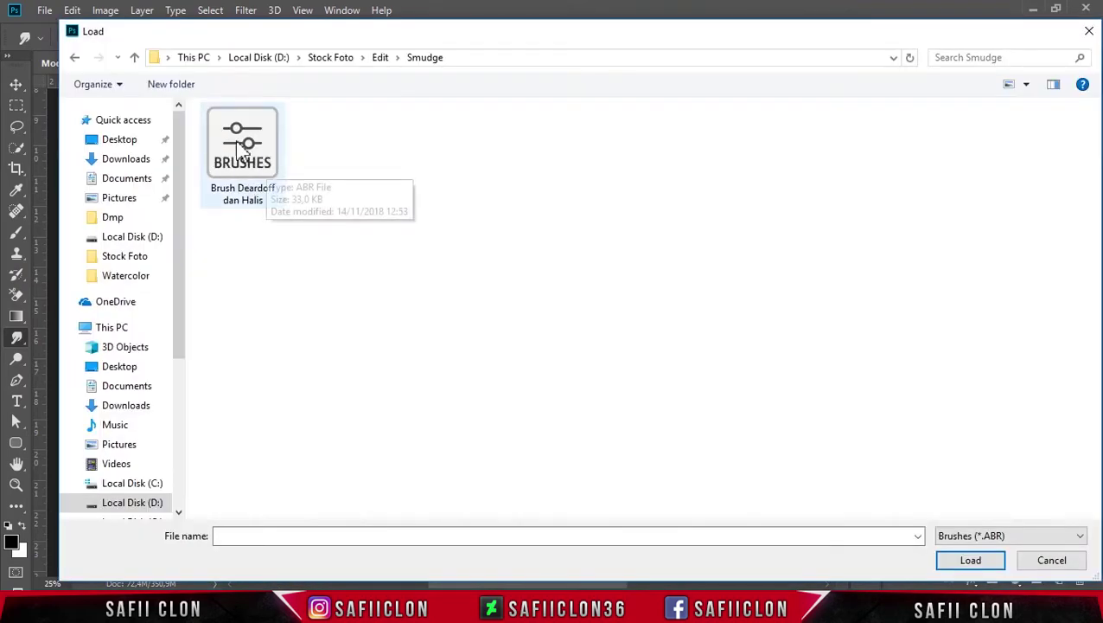
{"action": "left_click", "coordinate": [246, 147]}
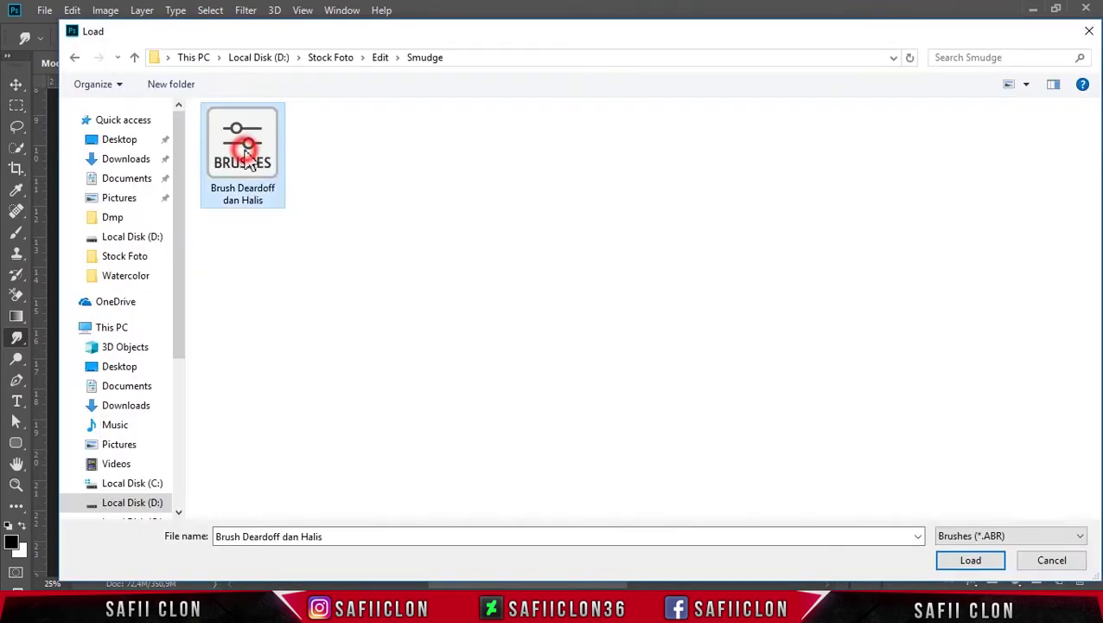
{"action": "left_click", "coordinate": [978, 560]}
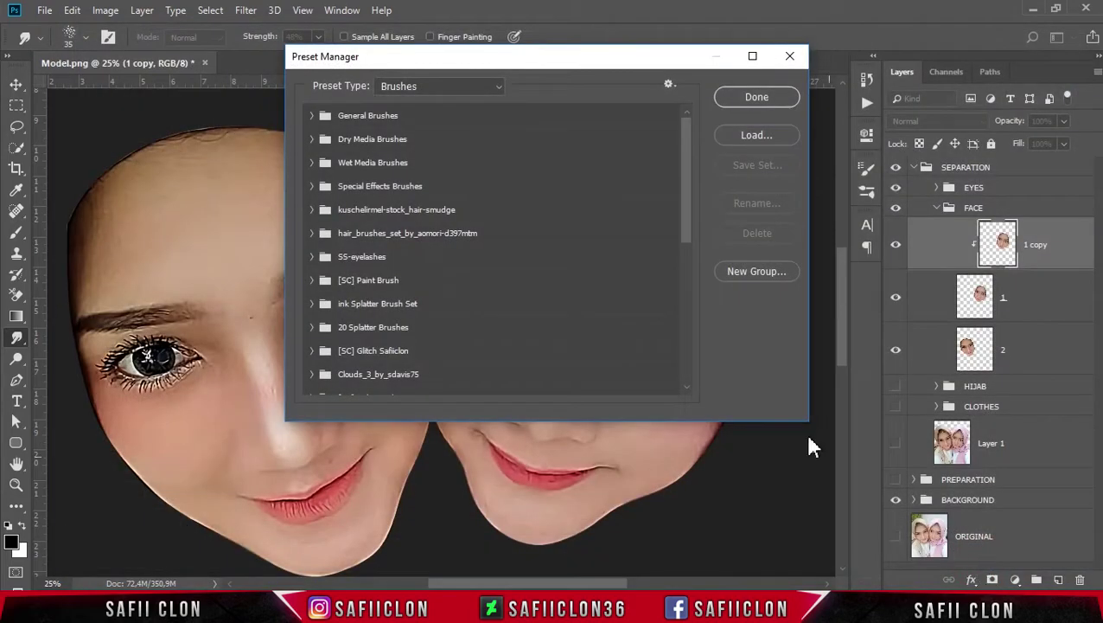
{"action": "left_click_drag", "start_coordinate": [687, 186], "coordinate": [697, 334]}
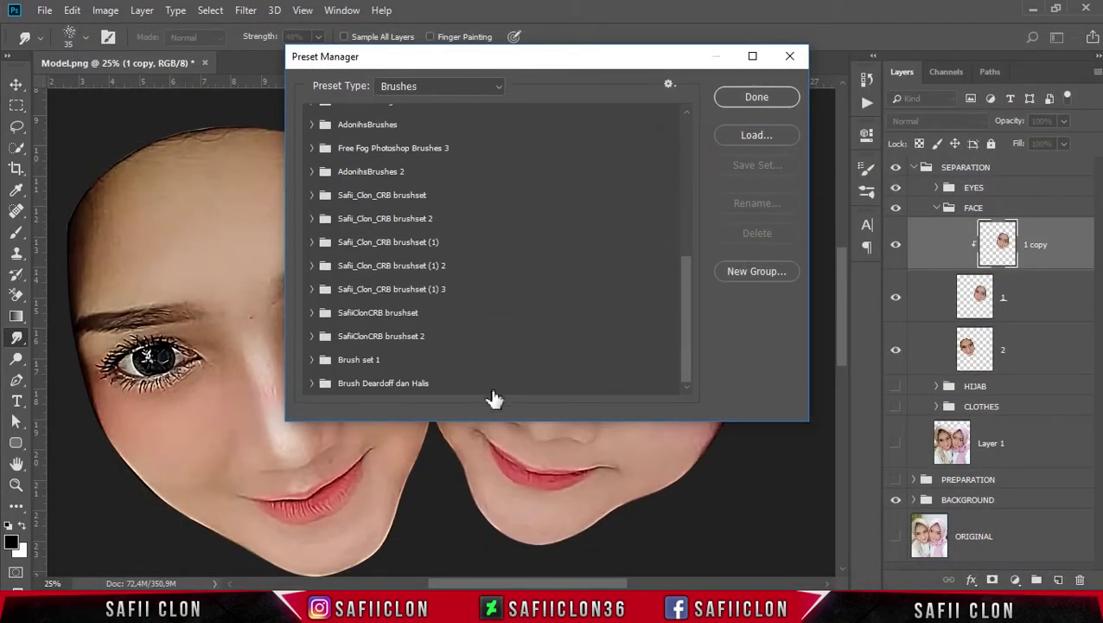
{"action": "left_click", "coordinate": [369, 391]}
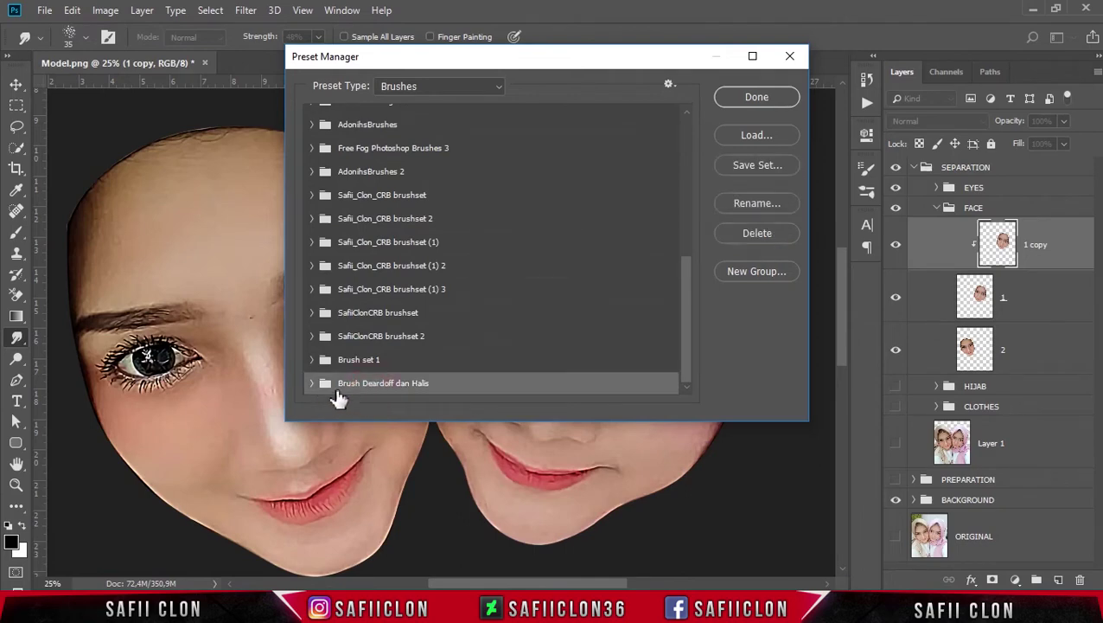
{"action": "left_click", "coordinate": [312, 386]}
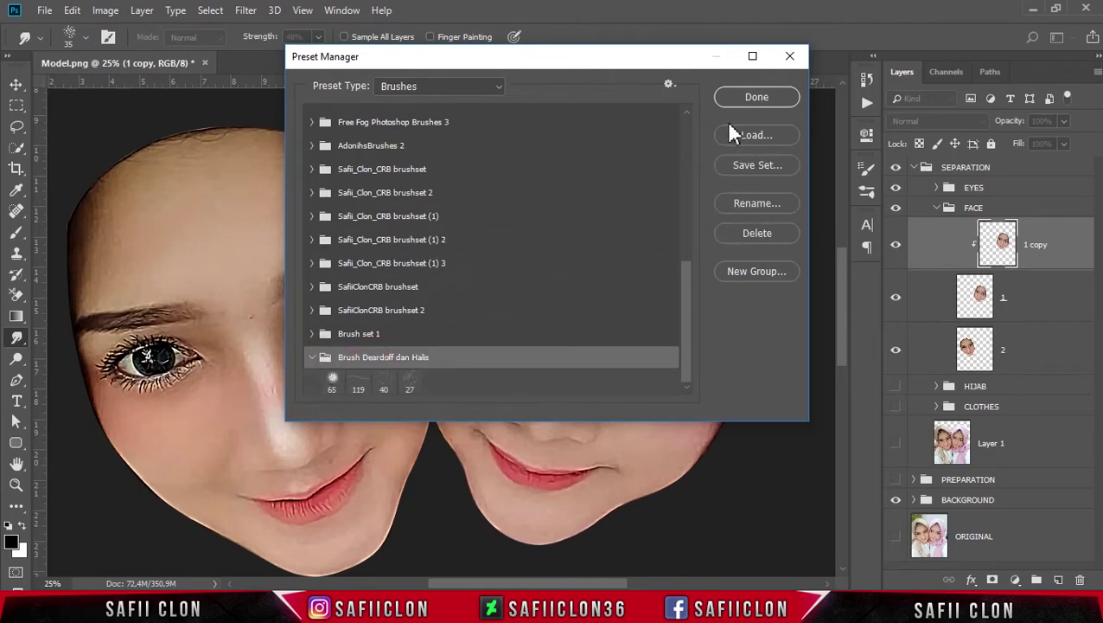
{"action": "left_click", "coordinate": [757, 97]}
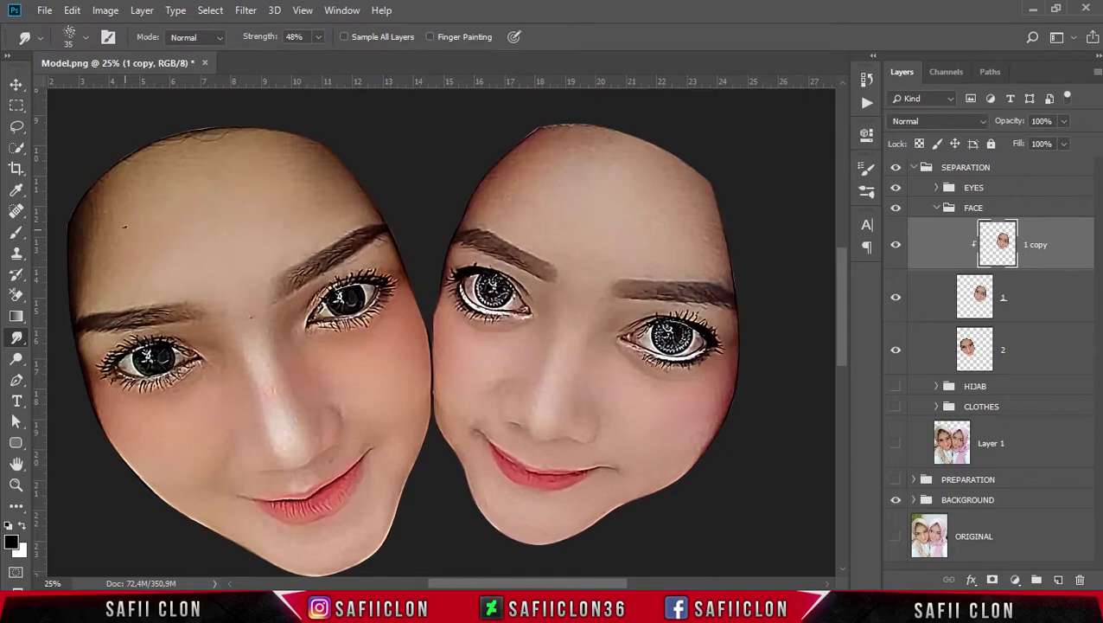
Step: Choose the Smoothing Smudge Brush from the Brush Deardoff dan Halis set, at 108 px size and 40% strength
{"action": "left_click", "coordinate": [81, 33]}
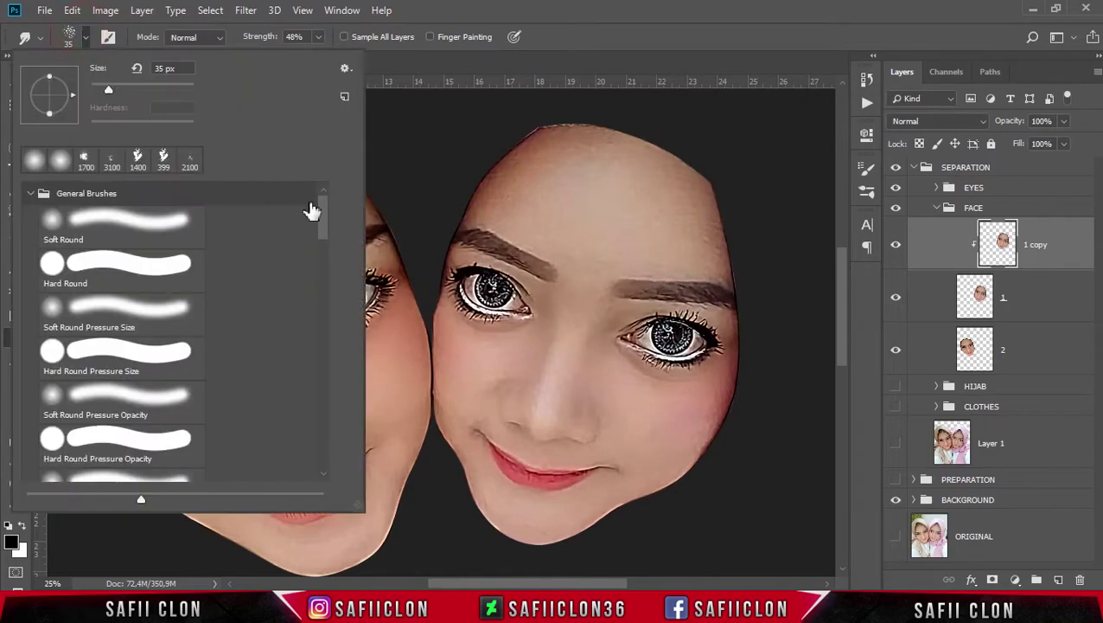
{"action": "left_click_drag", "start_coordinate": [324, 209], "coordinate": [324, 468]}
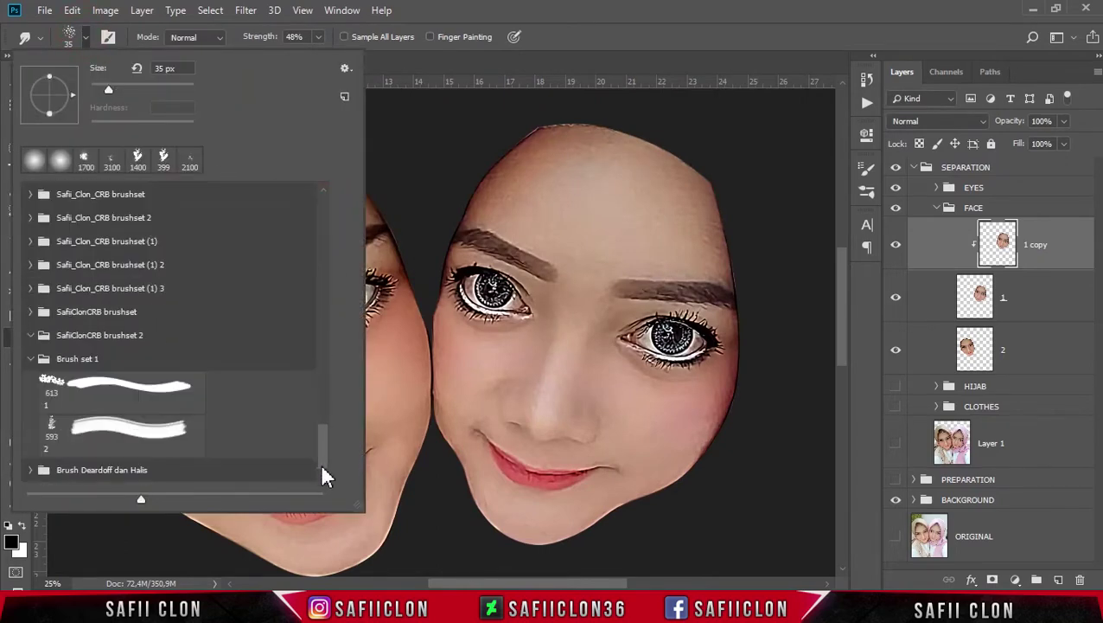
{"action": "left_click", "coordinate": [29, 470]}
{"action": "scroll", "coordinate": [32, 445], "scroll_direction": "down", "scroll_amount": 3}
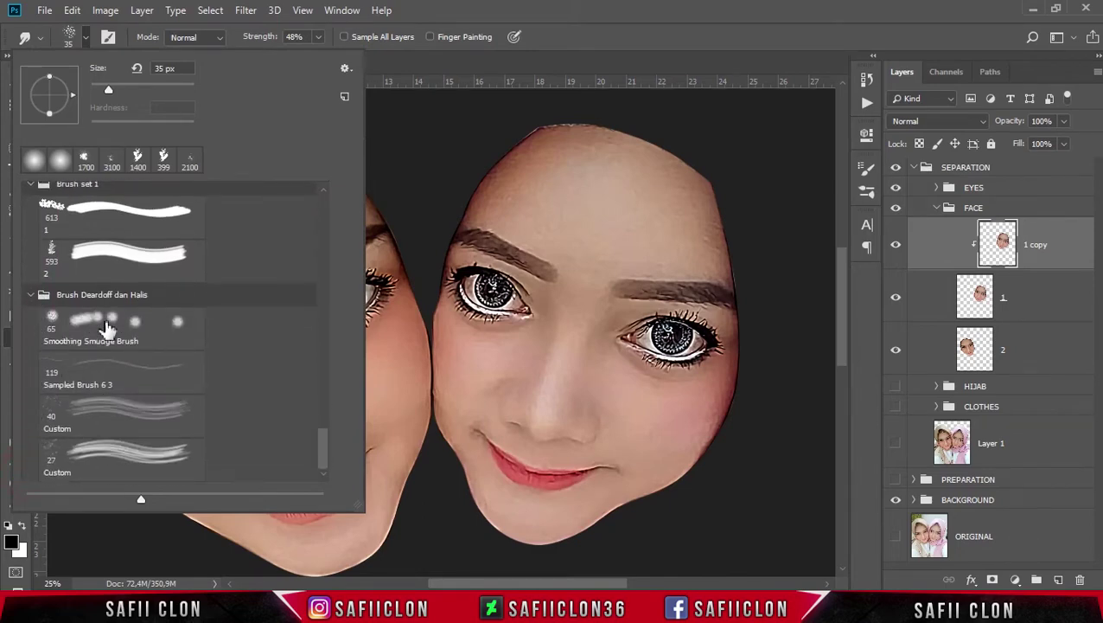
{"action": "left_click", "coordinate": [125, 322]}
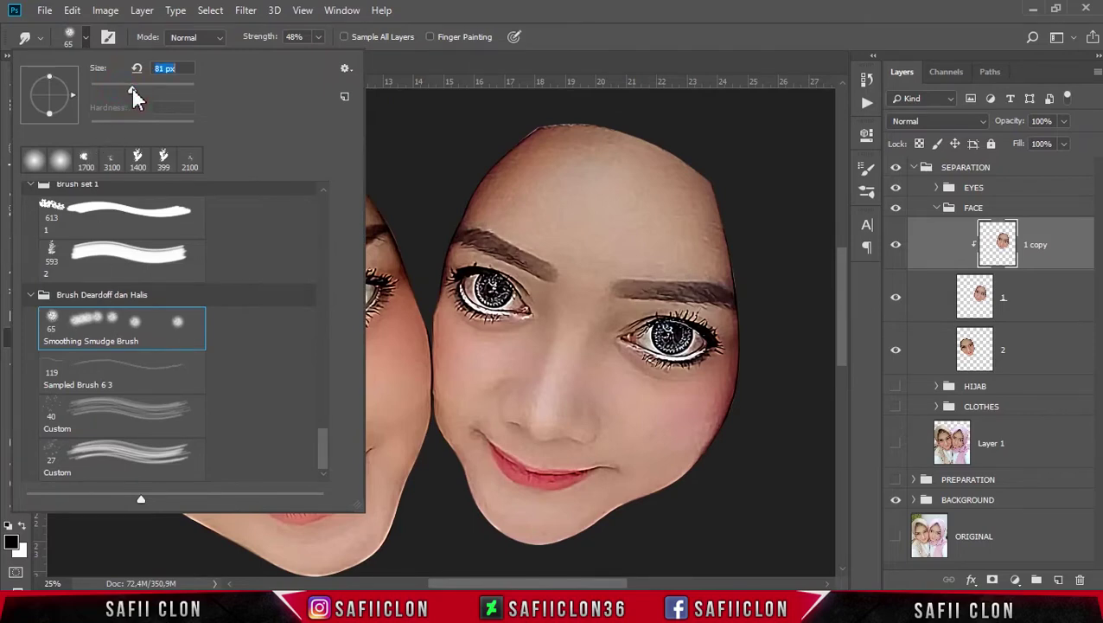
{"action": "left_click_drag", "start_coordinate": [134, 88], "coordinate": [144, 88]}
{"action": "left_click", "coordinate": [85, 39]}
{"action": "left_click", "coordinate": [318, 38]}
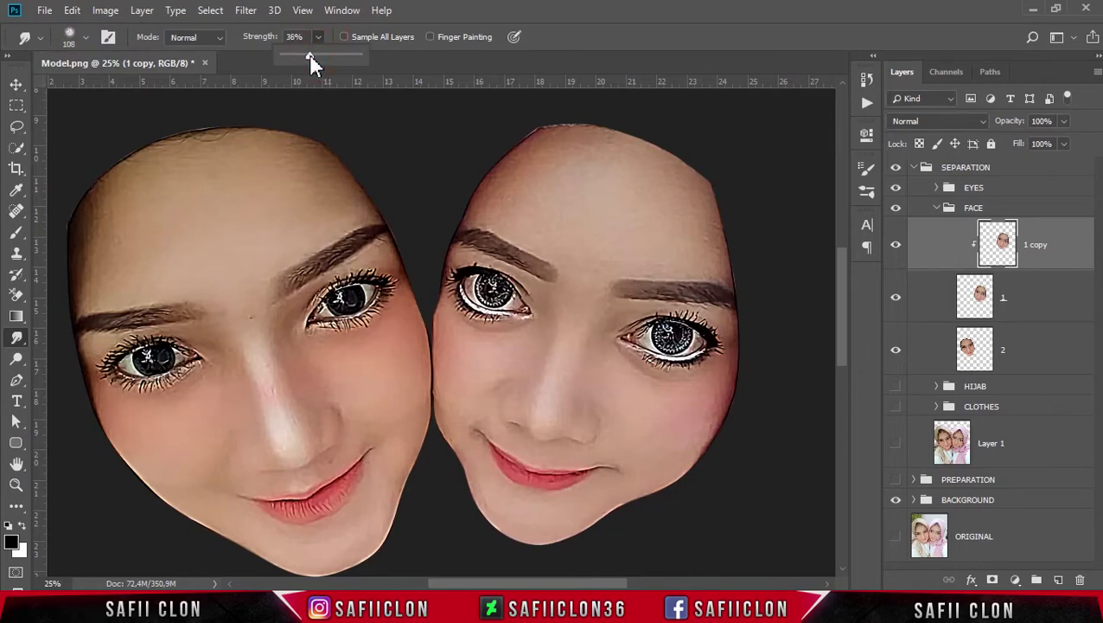
{"action": "left_click", "coordinate": [490, 15]}
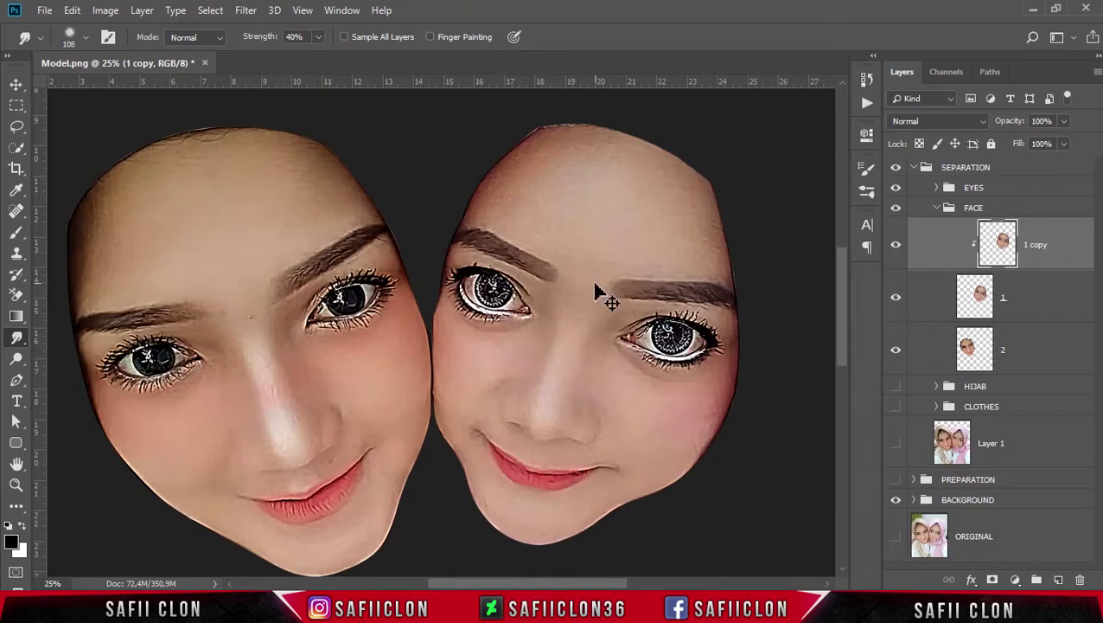
Step: Reduce the smudge brush size to 70 px for working on the forehead of layer 1 copy
{"action": "scroll", "coordinate": [597, 292], "scroll_direction": "up", "scroll_amount": 3}
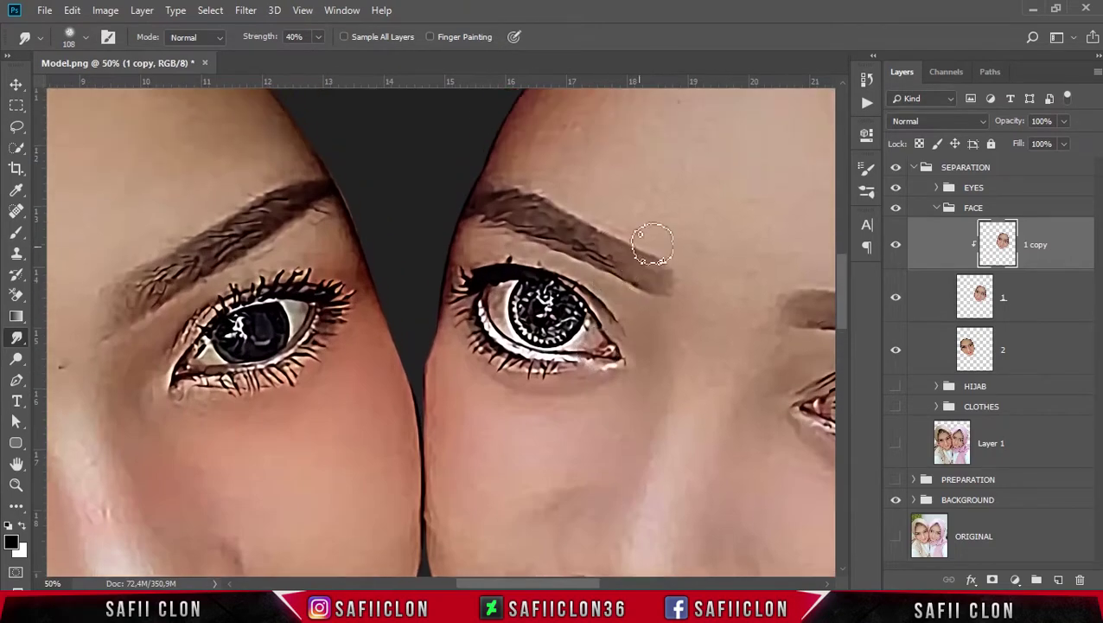
{"action": "scroll", "coordinate": [683, 243], "scroll_direction": "up", "scroll_amount": 3}
{"action": "left_click_drag", "start_coordinate": [571, 581], "coordinate": [593, 586]}
{"action": "scroll", "coordinate": [527, 306], "scroll_direction": "up", "scroll_amount": 2}
{"action": "key", "text": "bracketleft"}
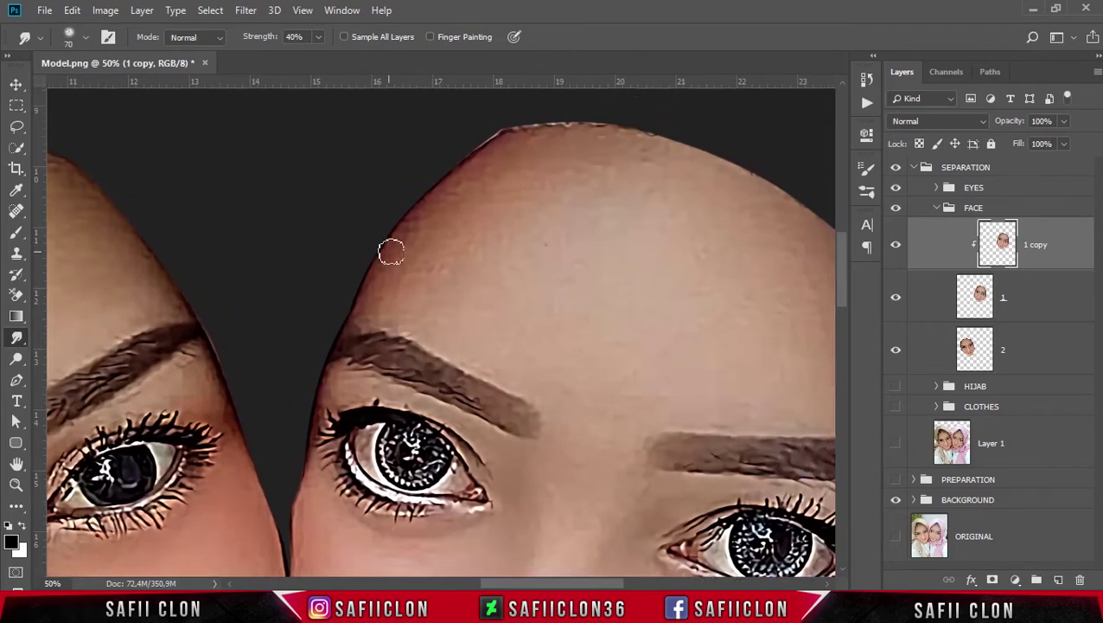
{"action": "right_click", "coordinate": [391, 252]}
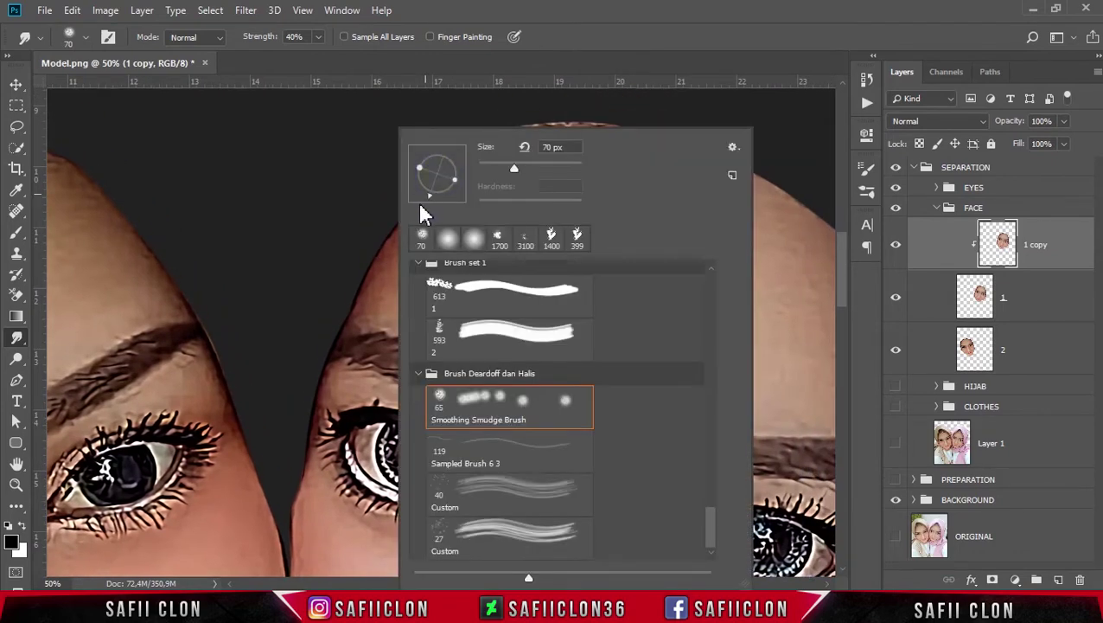
{"action": "left_click", "coordinate": [397, 227]}
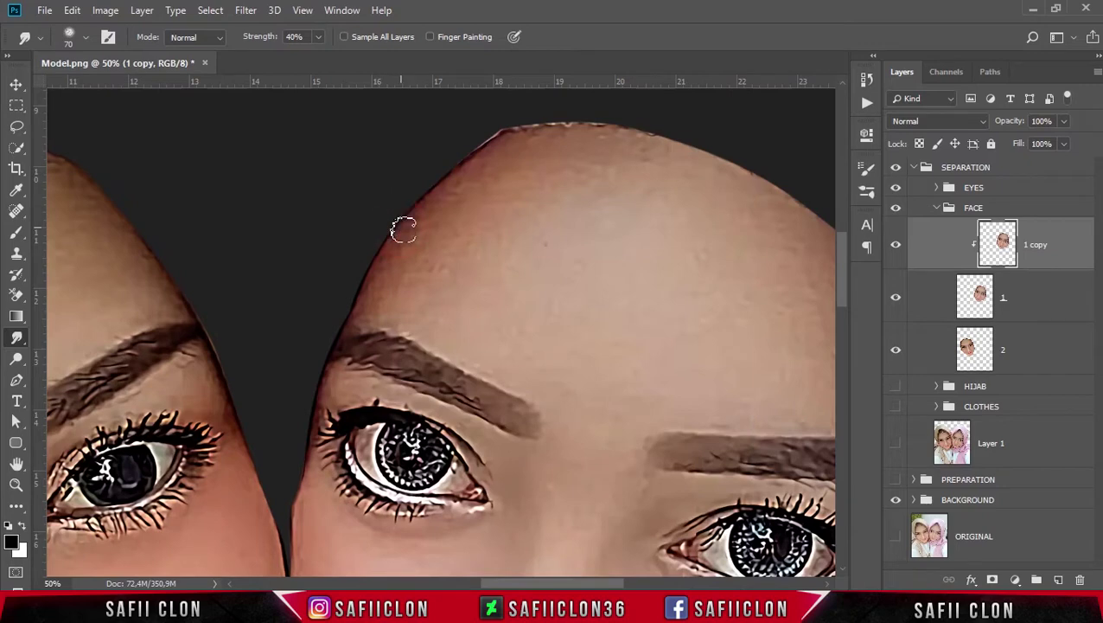
Step: Smudge along the upper hairline edge and across the upper forehead of the face on layer 1 copy to smooth the skin
{"action": "left_click_drag", "start_coordinate": [404, 226], "coordinate": [455, 175]}
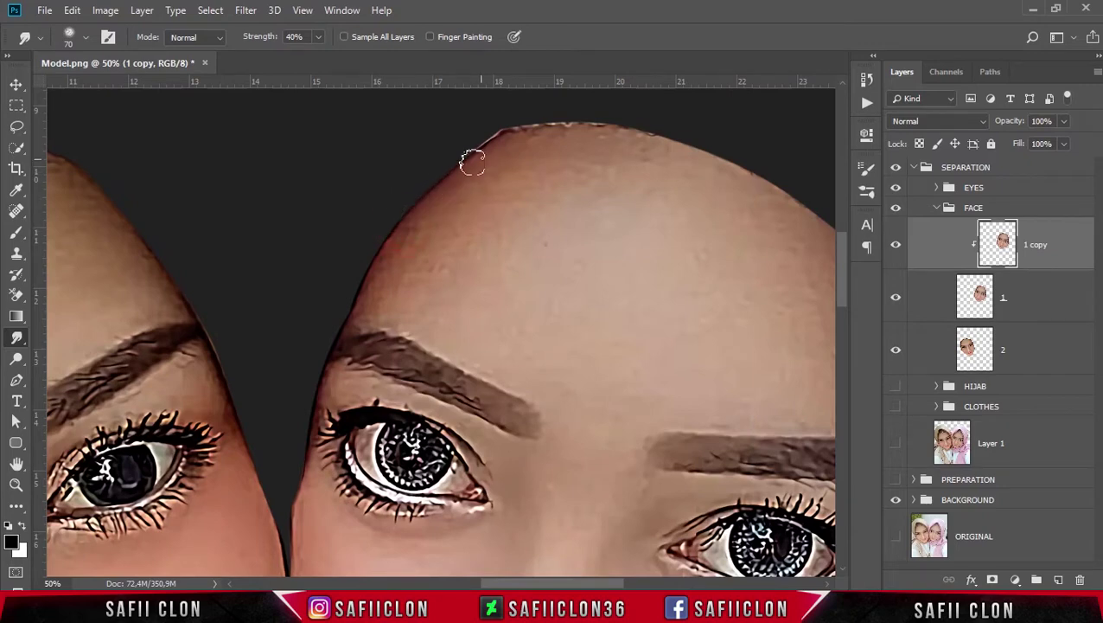
{"action": "left_click_drag", "start_coordinate": [549, 130], "coordinate": [660, 132]}
{"action": "mouse_move", "coordinate": [526, 145]}
{"action": "left_mouse_down"}
{"action": "mouse_move", "coordinate": [404, 223]}
{"action": "mouse_move", "coordinate": [363, 306]}
{"action": "mouse_move", "coordinate": [400, 248]}
{"action": "left_mouse_up"}
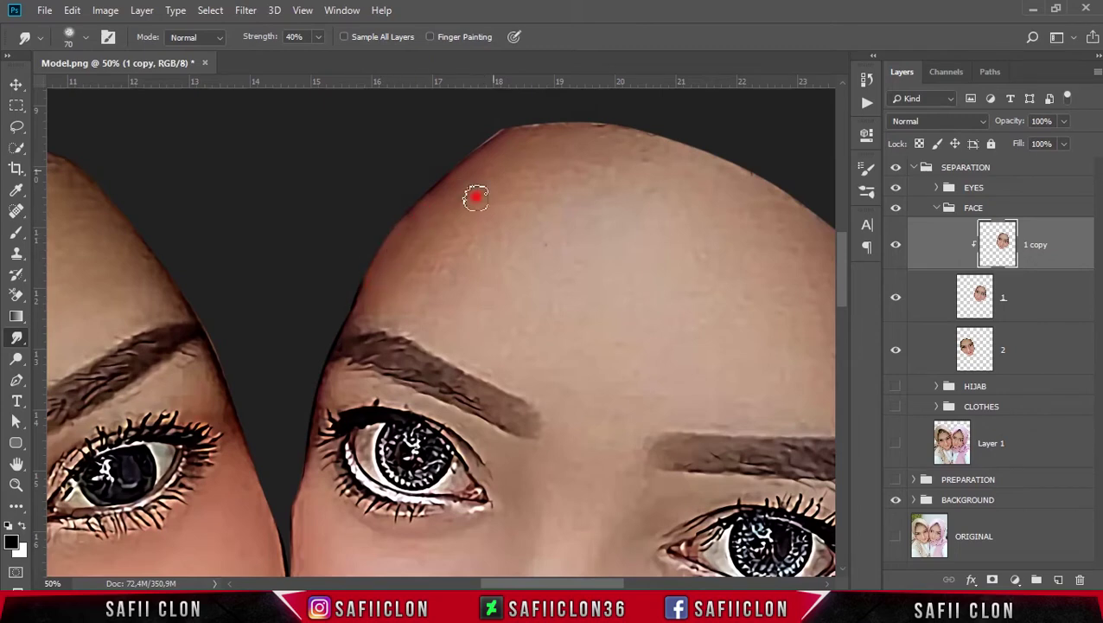
{"action": "left_click_drag", "start_coordinate": [630, 124], "coordinate": [693, 155]}
{"action": "left_click_drag", "start_coordinate": [506, 174], "coordinate": [566, 172]}
{"action": "left_click_drag", "start_coordinate": [478, 232], "coordinate": [426, 264]}
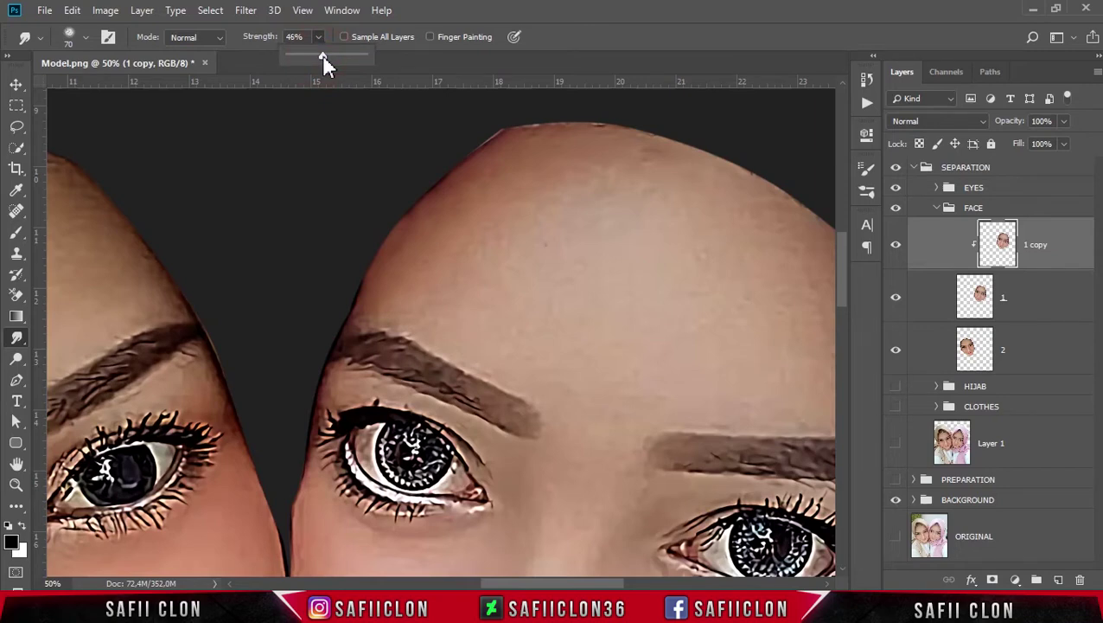
Step: Set the smudge strength to 43% and smooth the upper and central forehead, enlarging the brush to 90 px
{"action": "left_click_drag", "start_coordinate": [322, 54], "coordinate": [320, 55]}
{"action": "left_click_drag", "start_coordinate": [593, 243], "coordinate": [598, 248]}
{"action": "key", "text": "bracketright"}
{"action": "left_click_drag", "start_coordinate": [615, 163], "coordinate": [529, 215]}
{"action": "left_click_drag", "start_coordinate": [461, 263], "coordinate": [536, 180]}
{"action": "mouse_move", "coordinate": [574, 172]}
{"action": "left_mouse_down"}
{"action": "mouse_move", "coordinate": [581, 150]}
{"action": "mouse_move", "coordinate": [531, 161]}
{"action": "left_mouse_up"}
{"action": "left_click_drag", "start_coordinate": [439, 202], "coordinate": [478, 145]}
{"action": "key", "text": "bracketright"}
{"action": "left_click_drag", "start_coordinate": [618, 192], "coordinate": [642, 180]}
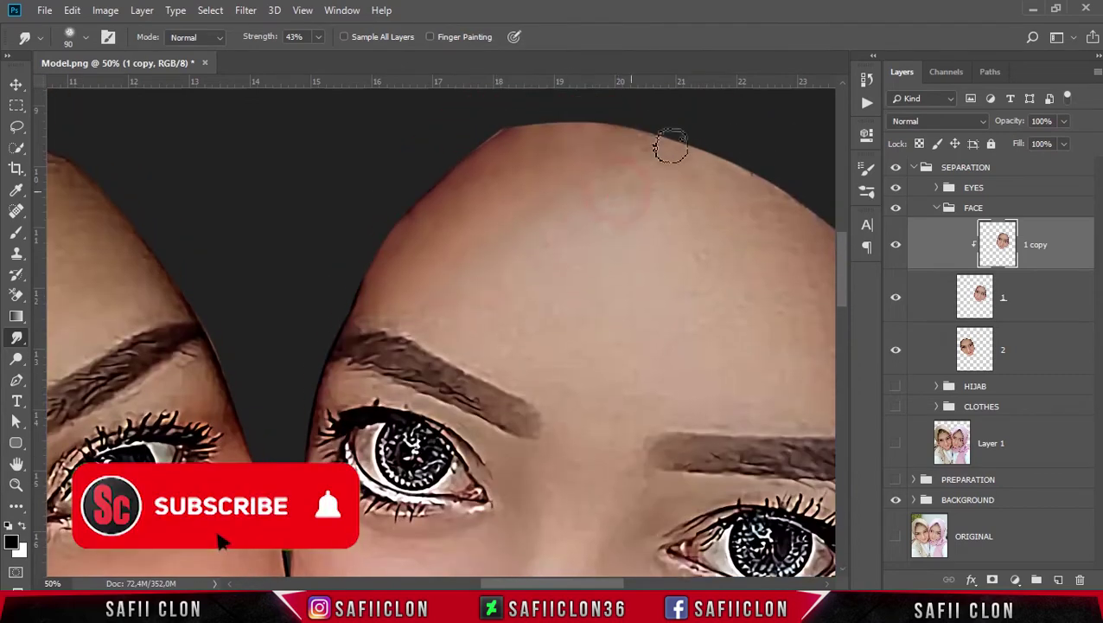
{"action": "mouse_move", "coordinate": [592, 218]}
{"action": "left_mouse_down"}
{"action": "mouse_move", "coordinate": [476, 313]}
{"action": "mouse_move", "coordinate": [508, 322]}
{"action": "left_mouse_up"}
Step: Smudge along the forehead's outer edge above the right eyebrow with the 90 px brush at 43% strength
{"action": "scroll", "coordinate": [690, 493], "scroll_direction": "right", "scroll_amount": 5}
{"action": "scroll", "coordinate": [584, 300], "scroll_direction": "down", "scroll_amount": 1}
{"action": "left_click_drag", "start_coordinate": [668, 350], "coordinate": [665, 310]}
{"action": "left_click_drag", "start_coordinate": [674, 398], "coordinate": [672, 355]}
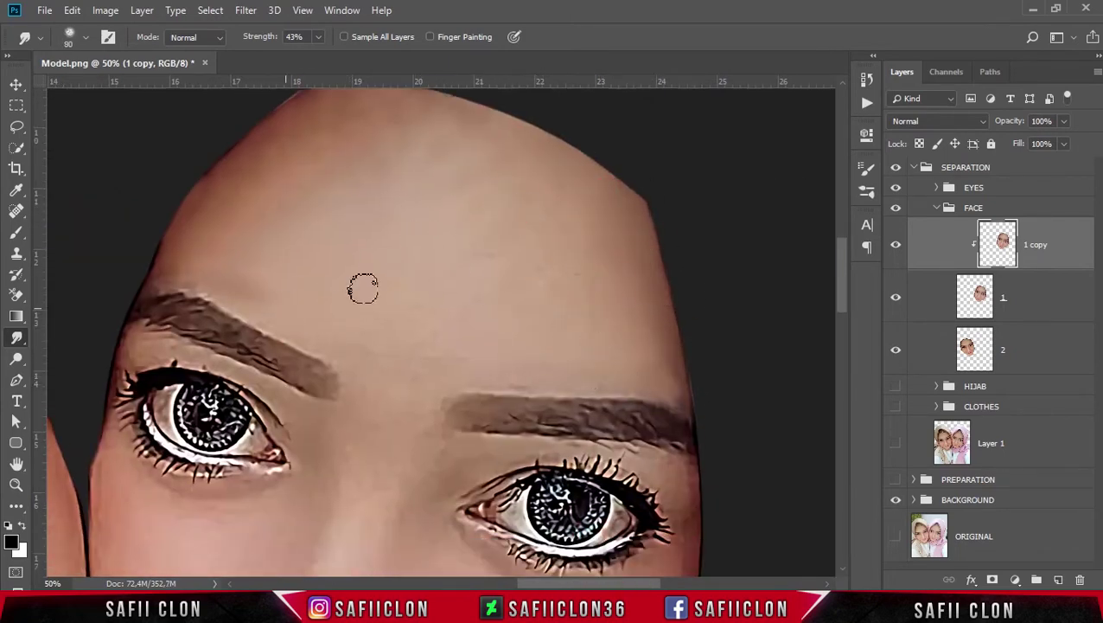
{"action": "scroll", "coordinate": [459, 352], "scroll_direction": "up", "scroll_amount": 1}
Step: Raise the smudge strength to 53% and the brush size to 100 px, and blend the middle of the forehead
{"action": "left_click", "coordinate": [319, 37]}
{"action": "left_click", "coordinate": [322, 56]}
{"action": "key", "text": "]"}
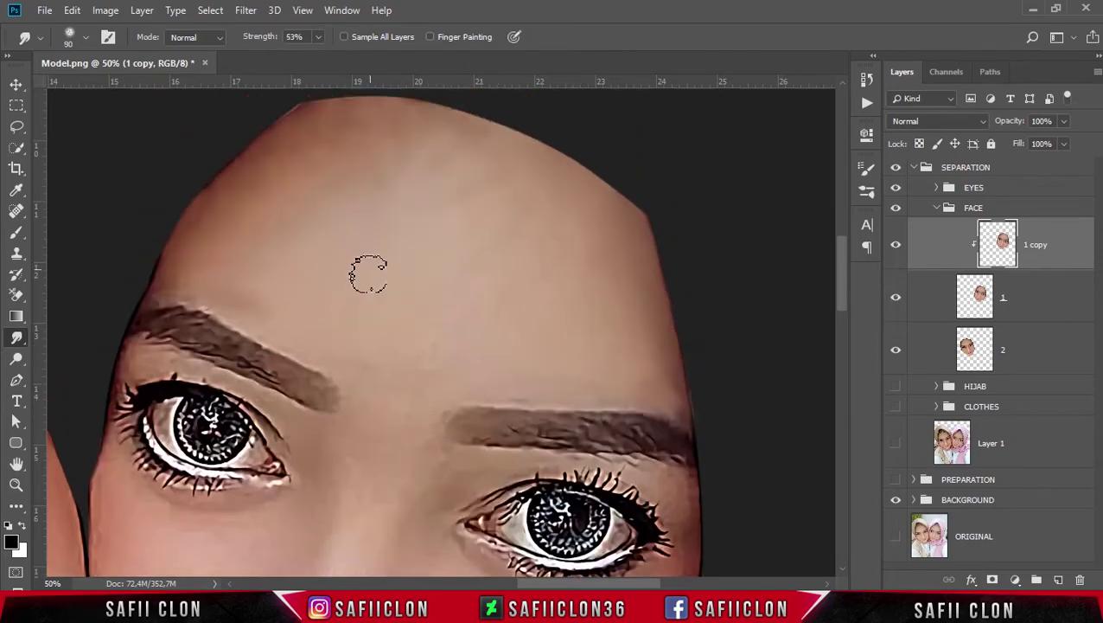
{"action": "key", "text": "]"}
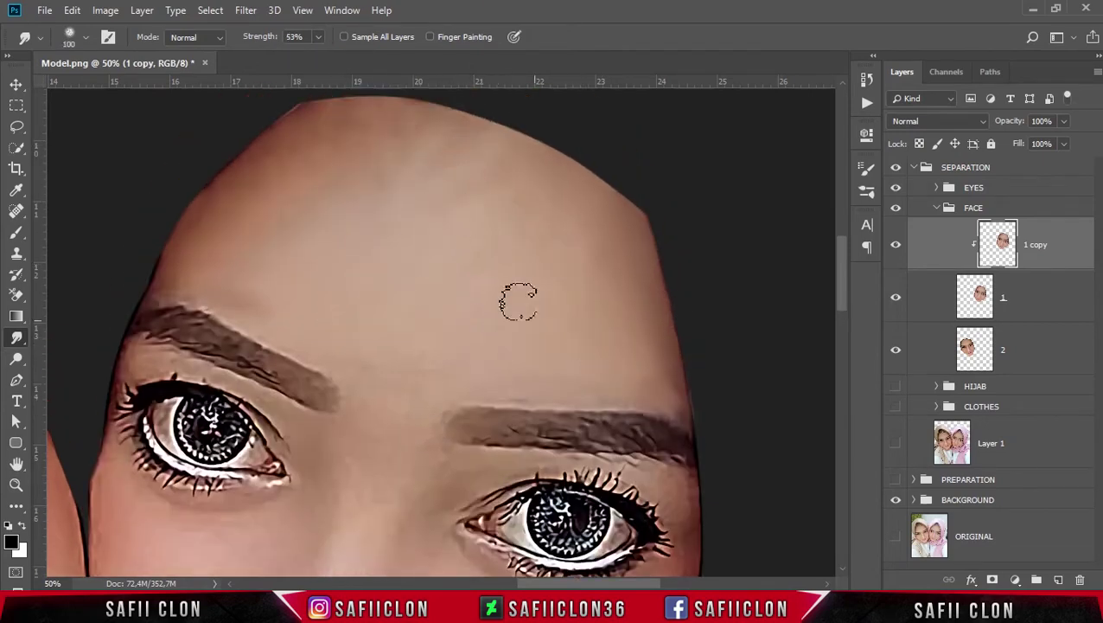
{"action": "scroll", "coordinate": [519, 302], "scroll_direction": "down", "scroll_amount": 4}
{"action": "mouse_move", "coordinate": [397, 252]}
{"action": "left_mouse_down"}
{"action": "mouse_move", "coordinate": [374, 279]}
{"action": "mouse_move", "coordinate": [362, 360]}
{"action": "mouse_move", "coordinate": [319, 481]}
{"action": "mouse_move", "coordinate": [358, 320]}
{"action": "left_mouse_up"}
{"action": "scroll", "coordinate": [328, 367], "scroll_direction": "up", "scroll_amount": 2}
{"action": "scroll", "coordinate": [261, 236], "scroll_direction": "up", "scroll_amount": 3}
{"action": "scroll", "coordinate": [226, 161], "scroll_direction": "up", "scroll_amount": 3}
{"action": "left_click_drag", "start_coordinate": [283, 193], "coordinate": [322, 162]}
Step: Smudge the skin between the eyebrows and beside the nose bridge at the left eye's inner corner
{"action": "scroll", "coordinate": [372, 234], "scroll_direction": "down", "scroll_amount": 7}
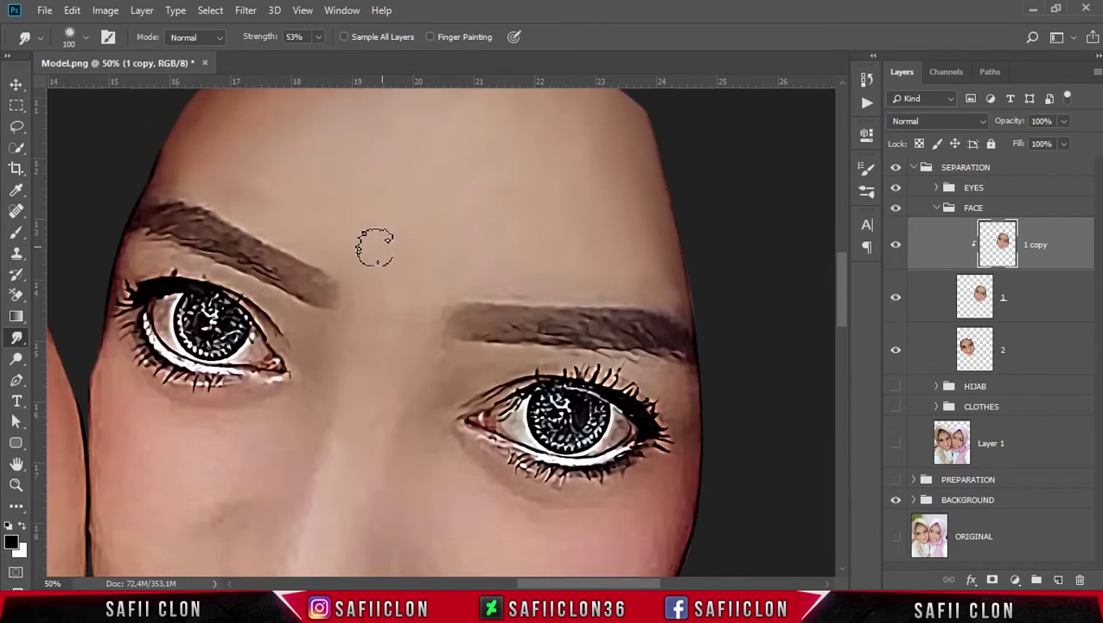
{"action": "scroll", "coordinate": [165, 183], "scroll_direction": "up", "scroll_amount": 1}
{"action": "scroll", "coordinate": [266, 187], "scroll_direction": "down", "scroll_amount": 7}
{"action": "mouse_move", "coordinate": [310, 324]}
{"action": "left_mouse_down"}
{"action": "mouse_move", "coordinate": [311, 273]}
{"action": "mouse_move", "coordinate": [321, 291]}
{"action": "left_mouse_up"}
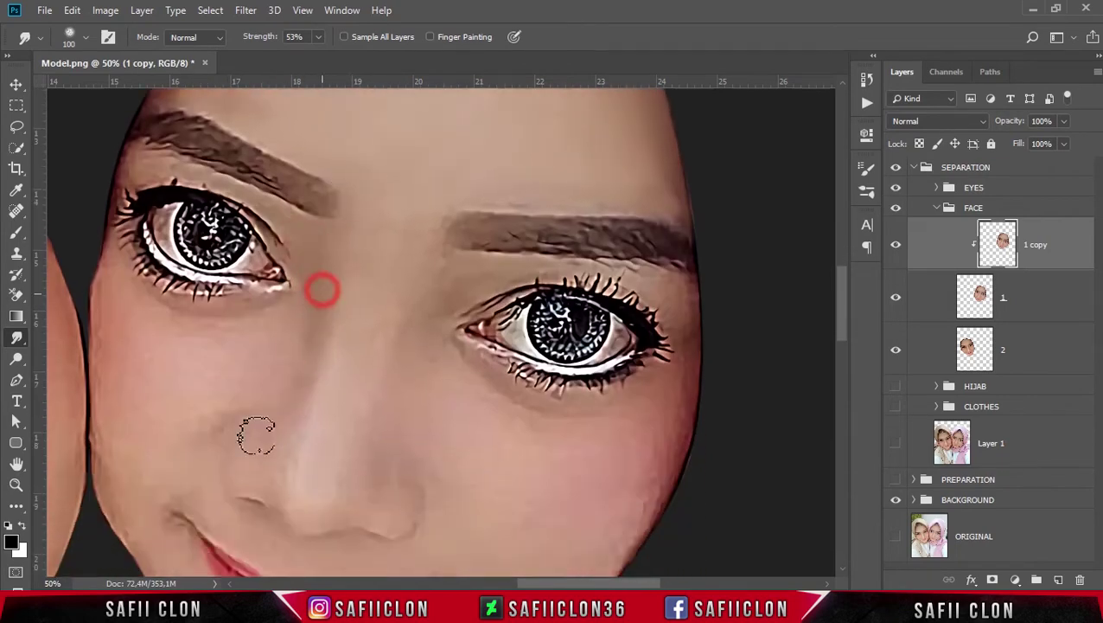
{"action": "scroll", "coordinate": [444, 448], "scroll_direction": "up", "scroll_amount": 6}
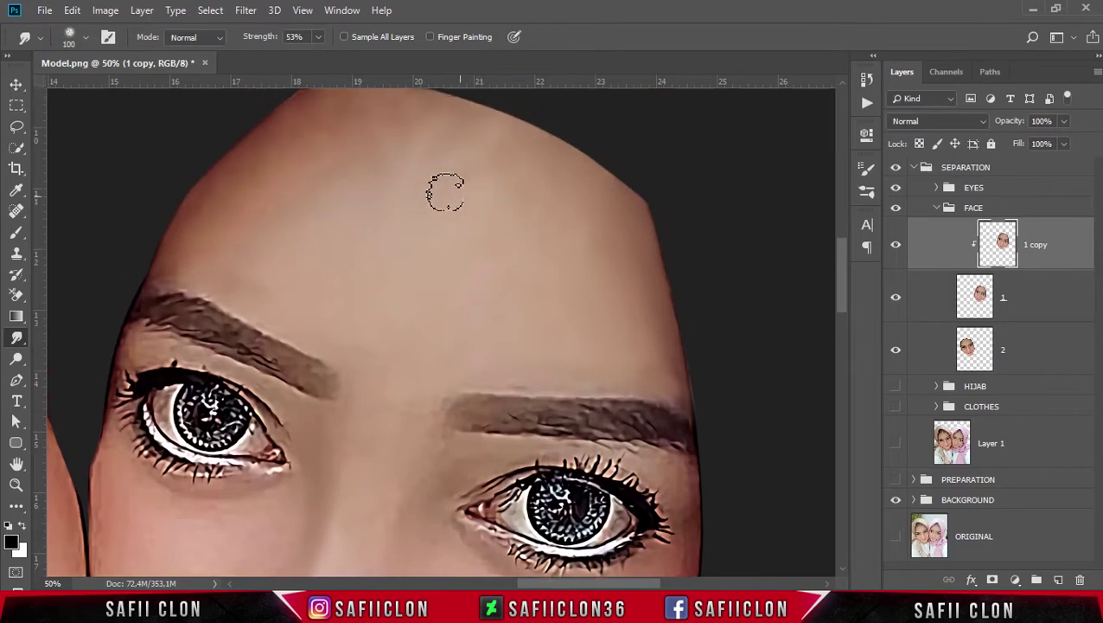
{"action": "scroll", "coordinate": [413, 189], "scroll_direction": "up", "scroll_amount": 3}
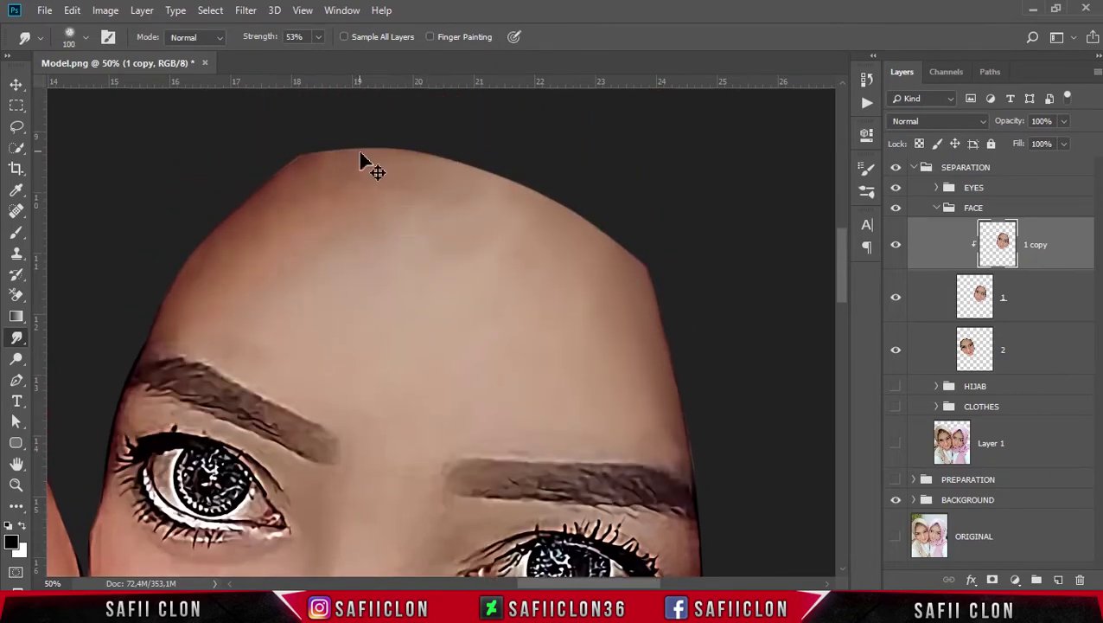
Step: Smudge beside the left eyebrow with a much smaller brush and lower the strength to 40%
{"action": "scroll", "coordinate": [444, 284], "scroll_direction": "down", "scroll_amount": 8}
{"action": "scroll", "coordinate": [141, 229], "scroll_direction": "down", "scroll_amount": 4}
{"action": "scroll", "coordinate": [141, 229], "scroll_direction": "up", "scroll_amount": 1}
{"action": "key", "text": "bracketleft"}
{"action": "key", "text": "bracketleft"}
{"action": "key", "text": "bracketleft"}
{"action": "key", "text": "bracketleft"}
{"action": "key", "text": "bracketleft"}
{"action": "key", "text": "bracketleft"}
{"action": "left_click_drag", "start_coordinate": [139, 150], "coordinate": [173, 156]}
{"action": "left_click", "coordinate": [318, 38]}
{"action": "left_click_drag", "start_coordinate": [321, 62], "coordinate": [311, 64]}
Step: Smooth the skin around the left eyebrow and its outer temple edge at 40% strength, using up to a 50 px brush
{"action": "mouse_move", "coordinate": [263, 186]}
{"action": "left_mouse_down"}
{"action": "mouse_move", "coordinate": [271, 198]}
{"action": "mouse_move", "coordinate": [294, 195]}
{"action": "left_mouse_up"}
{"action": "left_click_drag", "start_coordinate": [140, 168], "coordinate": [118, 151]}
{"action": "left_click_drag", "start_coordinate": [113, 177], "coordinate": [101, 220]}
{"action": "scroll", "coordinate": [116, 162], "scroll_direction": "up", "scroll_amount": 3}
{"action": "key", "text": "bracketright"}
{"action": "left_click_drag", "start_coordinate": [158, 157], "coordinate": [150, 173]}
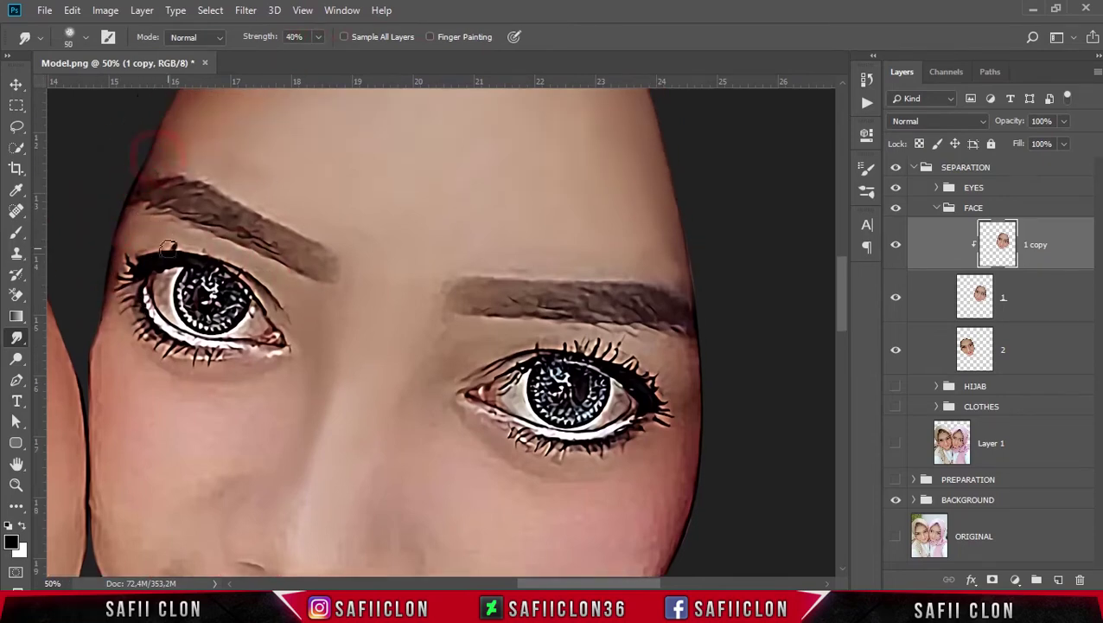
Step: Smudge the skin around the left eye, from the outer corner along the lower lashes to the inner corner
{"action": "scroll", "coordinate": [169, 230], "scroll_direction": "down", "scroll_amount": 3}
{"action": "left_click_drag", "start_coordinate": [104, 210], "coordinate": [117, 228]}
{"action": "left_click_drag", "start_coordinate": [168, 273], "coordinate": [178, 287]}
{"action": "left_click_drag", "start_coordinate": [236, 283], "coordinate": [295, 265]}
{"action": "key", "text": "bracketleft"}
Step: Enlarge the smudge brush to 80 px and smooth the left cheek, its outer edge and the right side of the nose
{"action": "scroll", "coordinate": [308, 178], "scroll_direction": "down", "scroll_amount": 3}
{"action": "key", "text": "bracketright"}
{"action": "key", "text": "bracketright"}
{"action": "key", "text": "bracketright"}
{"action": "key", "text": "bracketright"}
{"action": "left_click_drag", "start_coordinate": [150, 191], "coordinate": [147, 199]}
{"action": "mouse_move", "coordinate": [103, 129]}
{"action": "left_mouse_down"}
{"action": "mouse_move", "coordinate": [86, 223]}
{"action": "mouse_move", "coordinate": [90, 355]}
{"action": "mouse_move", "coordinate": [111, 383]}
{"action": "left_mouse_up"}
{"action": "mouse_move", "coordinate": [103, 275]}
{"action": "left_mouse_down"}
{"action": "mouse_move", "coordinate": [125, 201]}
{"action": "mouse_move", "coordinate": [197, 210]}
{"action": "left_mouse_up"}
{"action": "mouse_move", "coordinate": [207, 277]}
{"action": "left_mouse_down"}
{"action": "mouse_move", "coordinate": [153, 258]}
{"action": "mouse_move", "coordinate": [266, 251]}
{"action": "left_mouse_up"}
{"action": "left_click_drag", "start_coordinate": [389, 249], "coordinate": [422, 190]}
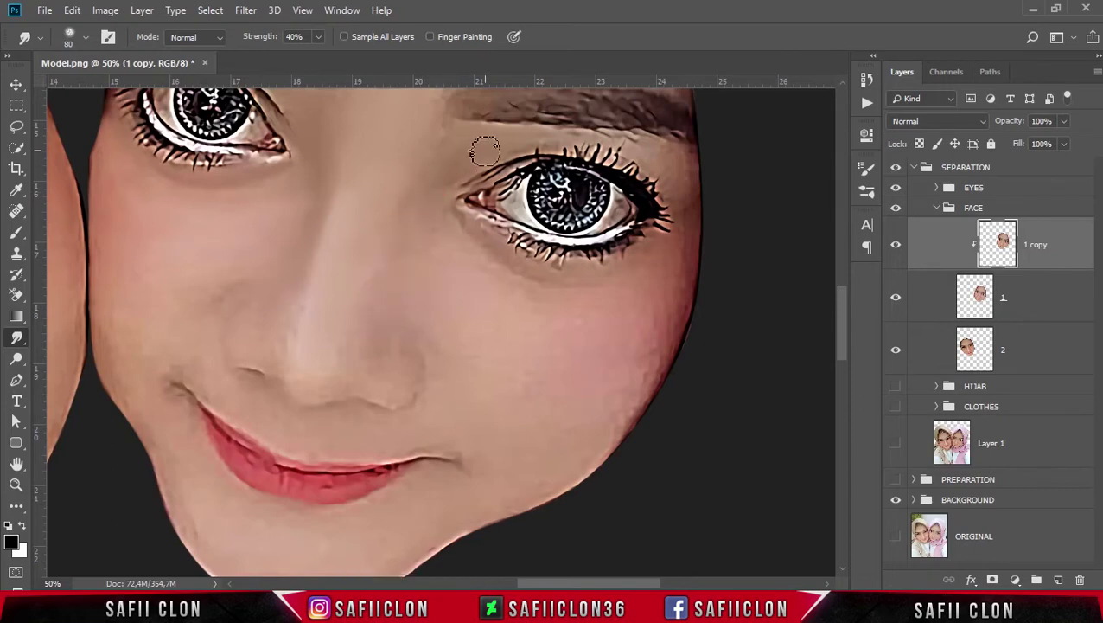
{"action": "left_click_drag", "start_coordinate": [384, 288], "coordinate": [372, 342]}
Step: Smudge around the right eye with a smaller brush, and blend the outer face edge beside it at 70 px
{"action": "key", "text": "bracketleft"}
{"action": "key", "text": "bracketleft"}
{"action": "key", "text": "bracketleft"}
{"action": "scroll", "coordinate": [418, 322], "scroll_direction": "up", "scroll_amount": 3}
{"action": "mouse_move", "coordinate": [563, 237]}
{"action": "left_mouse_down"}
{"action": "mouse_move", "coordinate": [607, 236]}
{"action": "mouse_move", "coordinate": [701, 271]}
{"action": "mouse_move", "coordinate": [686, 393]}
{"action": "left_mouse_up"}
{"action": "key", "text": "bracketright"}
{"action": "key", "text": "bracketright"}
{"action": "left_click_drag", "start_coordinate": [696, 282], "coordinate": [710, 296]}
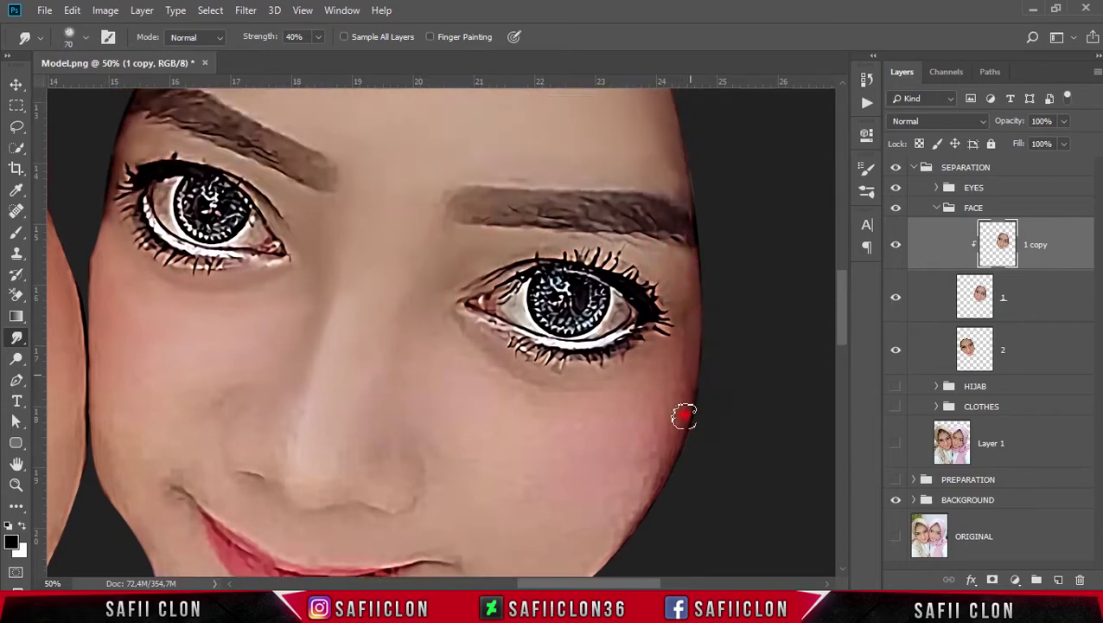
Step: Smudge with an 80 px brush above the right eye and along the right cheek's outer contour down to the jaw
{"action": "scroll", "coordinate": [684, 251], "scroll_direction": "down", "scroll_amount": 2}
{"action": "left_click_drag", "start_coordinate": [589, 188], "coordinate": [607, 189]}
{"action": "key", "text": "bracketright"}
{"action": "mouse_move", "coordinate": [689, 297]}
{"action": "left_mouse_down"}
{"action": "mouse_move", "coordinate": [672, 379]}
{"action": "mouse_move", "coordinate": [605, 502]}
{"action": "left_mouse_up"}
{"action": "mouse_move", "coordinate": [683, 367]}
{"action": "left_mouse_down"}
{"action": "mouse_move", "coordinate": [687, 358]}
{"action": "mouse_move", "coordinate": [554, 562]}
{"action": "left_mouse_up"}
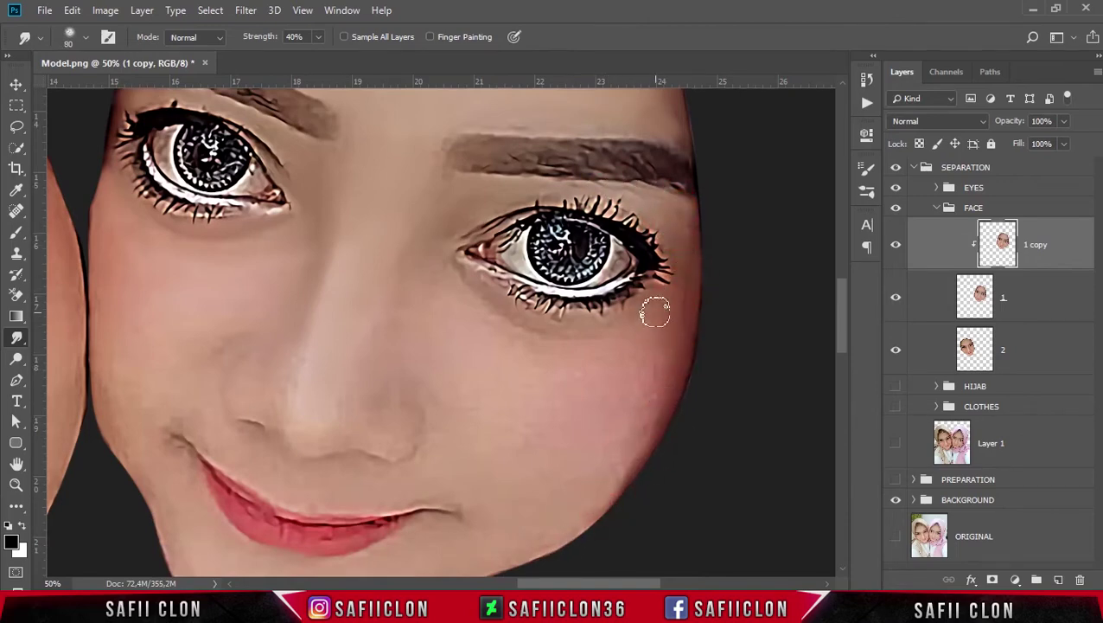
Step: Smooth the skin under the right eye and across the upper right cheek with a progressively larger smudge brush
{"action": "left_click_drag", "start_coordinate": [509, 314], "coordinate": [596, 320]}
{"action": "key", "text": "bracketright"}
{"action": "key", "text": "bracketright"}
{"action": "mouse_move", "coordinate": [446, 269]}
{"action": "left_mouse_down"}
{"action": "mouse_move", "coordinate": [495, 324]}
{"action": "mouse_move", "coordinate": [520, 332]}
{"action": "left_mouse_up"}
{"action": "key", "text": "bracketright"}
{"action": "key", "text": "bracketright"}
{"action": "left_click_drag", "start_coordinate": [409, 293], "coordinate": [545, 372]}
{"action": "left_click_drag", "start_coordinate": [439, 341], "coordinate": [546, 416]}
Step: Blend the lower right cheek toward the jaw and inward to the nose with long smudge strokes
{"action": "scroll", "coordinate": [551, 363], "scroll_direction": "down", "scroll_amount": 2}
{"action": "mouse_move", "coordinate": [652, 287]}
{"action": "left_mouse_down"}
{"action": "mouse_move", "coordinate": [576, 439]}
{"action": "mouse_move", "coordinate": [556, 446]}
{"action": "left_mouse_up"}
{"action": "left_click_drag", "start_coordinate": [594, 411], "coordinate": [502, 497]}
{"action": "left_click_drag", "start_coordinate": [593, 366], "coordinate": [490, 358]}
{"action": "mouse_move", "coordinate": [611, 314]}
{"action": "left_mouse_down"}
{"action": "mouse_move", "coordinate": [491, 336]}
{"action": "mouse_move", "coordinate": [437, 314]}
{"action": "mouse_move", "coordinate": [418, 381]}
{"action": "left_mouse_up"}
Step: Reduce the smudge brush and smooth the right side and the tip of the nose
{"action": "key", "text": "bracketleft"}
{"action": "key", "text": "bracketleft"}
{"action": "key", "text": "bracketleft"}
{"action": "mouse_move", "coordinate": [413, 313]}
{"action": "left_mouse_down"}
{"action": "mouse_move", "coordinate": [418, 360]}
{"action": "mouse_move", "coordinate": [413, 305]}
{"action": "left_mouse_up"}
{"action": "left_click_drag", "start_coordinate": [401, 356], "coordinate": [348, 356]}
{"action": "scroll", "coordinate": [347, 337], "scroll_direction": "down", "scroll_amount": 2}
{"action": "mouse_move", "coordinate": [349, 270]}
{"action": "left_mouse_down"}
{"action": "mouse_move", "coordinate": [295, 297]}
{"action": "mouse_move", "coordinate": [299, 227]}
{"action": "mouse_move", "coordinate": [296, 269]}
{"action": "left_mouse_up"}
{"action": "scroll", "coordinate": [299, 234], "scroll_direction": "up", "scroll_amount": 3}
Step: Smudge around the left nostril and the skin beneath the nose, reducing the brush to 45 px
{"action": "mouse_move", "coordinate": [249, 322]}
{"action": "left_mouse_down"}
{"action": "mouse_move", "coordinate": [242, 356]}
{"action": "mouse_move", "coordinate": [279, 385]}
{"action": "left_mouse_up"}
{"action": "key", "text": "bracketleft"}
{"action": "key", "text": "bracketleft"}
{"action": "left_click_drag", "start_coordinate": [371, 410], "coordinate": [389, 415]}
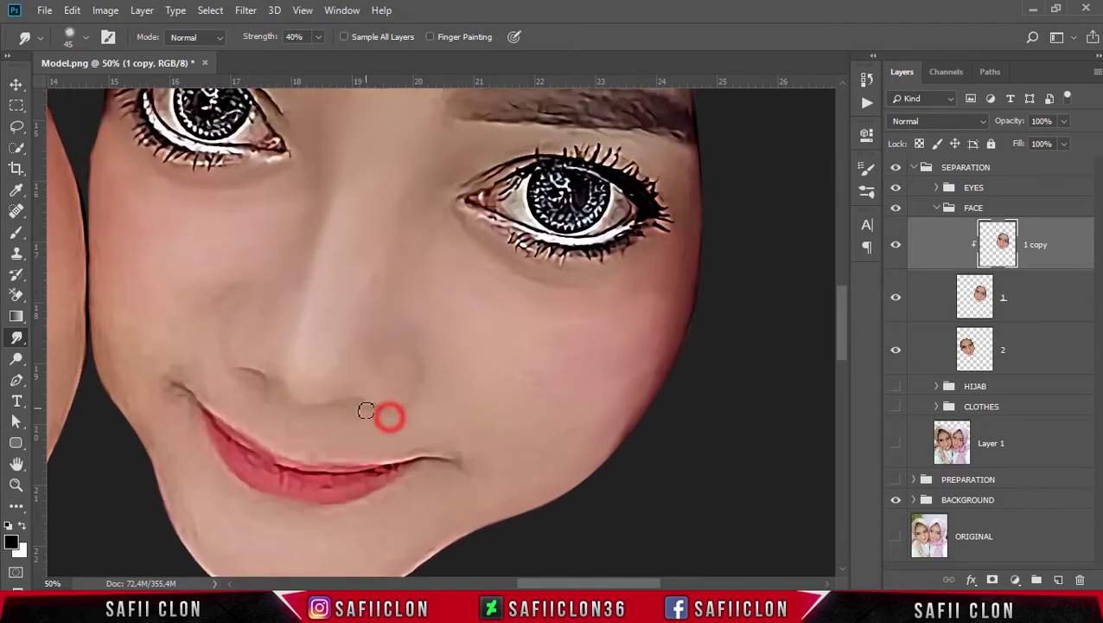
Step: Enlarge the smudge brush and smooth the skin right of the mouth and along the right jawline to the chin
{"action": "scroll", "coordinate": [396, 389], "scroll_direction": "down", "scroll_amount": 5}
{"action": "key", "text": "bracketright"}
{"action": "key", "text": "bracketright"}
{"action": "key", "text": "bracketright"}
{"action": "left_click_drag", "start_coordinate": [401, 309], "coordinate": [406, 306]}
{"action": "key", "text": "bracketright"}
{"action": "key", "text": "bracketright"}
{"action": "mouse_move", "coordinate": [491, 267]}
{"action": "left_mouse_down"}
{"action": "mouse_move", "coordinate": [527, 281]}
{"action": "mouse_move", "coordinate": [561, 244]}
{"action": "left_mouse_up"}
{"action": "scroll", "coordinate": [448, 292], "scroll_direction": "down", "scroll_amount": 4}
{"action": "left_click_drag", "start_coordinate": [428, 313], "coordinate": [462, 292]}
Step: Smudge along the left face contour from the chin up to the cheek
{"action": "left_click_drag", "start_coordinate": [216, 339], "coordinate": [173, 270]}
{"action": "scroll", "coordinate": [156, 286], "scroll_direction": "up", "scroll_amount": 3}
{"action": "left_click_drag", "start_coordinate": [133, 299], "coordinate": [91, 182]}
{"action": "scroll", "coordinate": [91, 186], "scroll_direction": "up", "scroll_amount": 8}
{"action": "left_click_drag", "start_coordinate": [93, 354], "coordinate": [91, 323]}
Step: Reduce the smudge brush to 25 px and smooth the texture of the lips
{"action": "scroll", "coordinate": [182, 415], "scroll_direction": "down", "scroll_amount": 4}
{"action": "key", "text": "bracketleft"}
{"action": "key", "text": "bracketleft"}
{"action": "key", "text": "bracketleft"}
{"action": "key", "text": "bracketleft"}
{"action": "scroll", "coordinate": [226, 323], "scroll_direction": "down", "scroll_amount": 3}
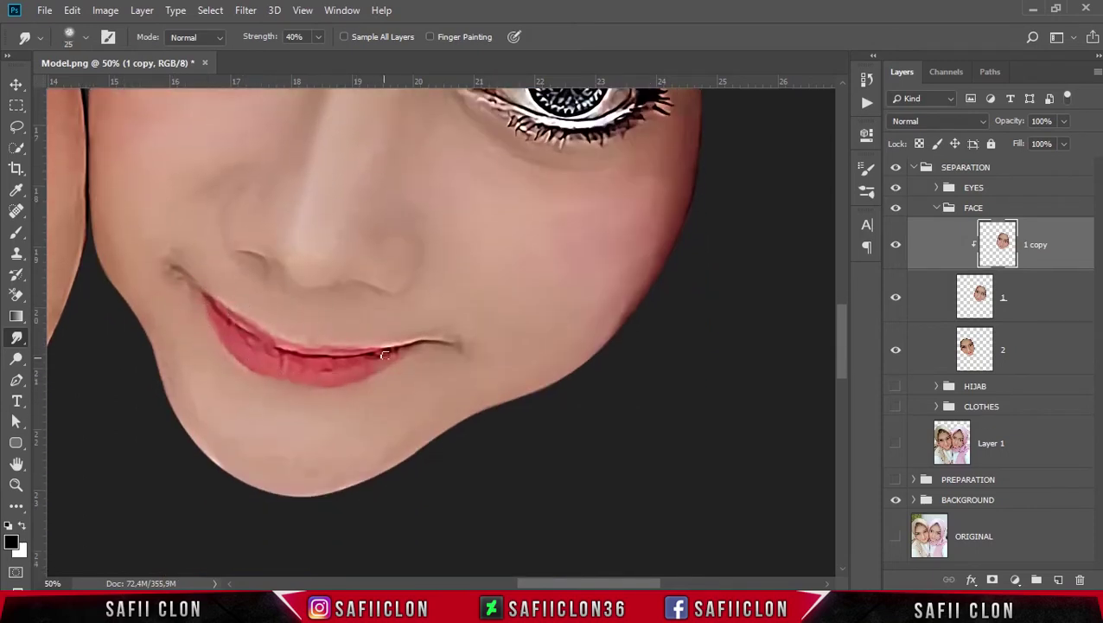
{"action": "scroll", "coordinate": [63, 346], "scroll_direction": "down", "scroll_amount": 1}
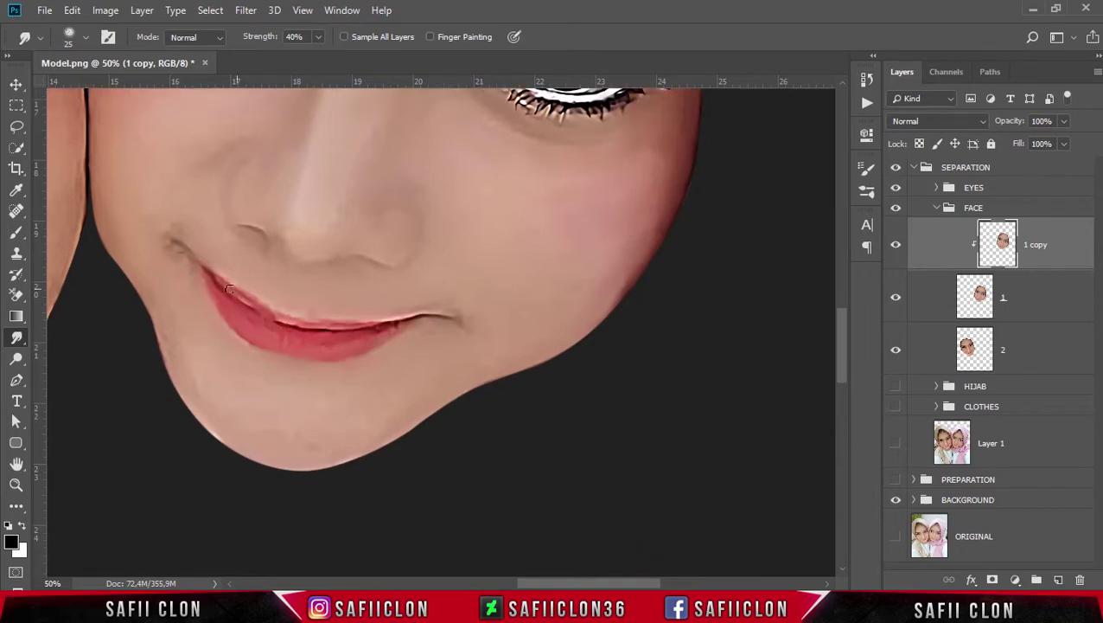
Step: Enlarge the smudge brush to 80 px and refine the forehead's upper left edge
{"action": "scroll", "coordinate": [279, 315], "scroll_direction": "up", "scroll_amount": 15}
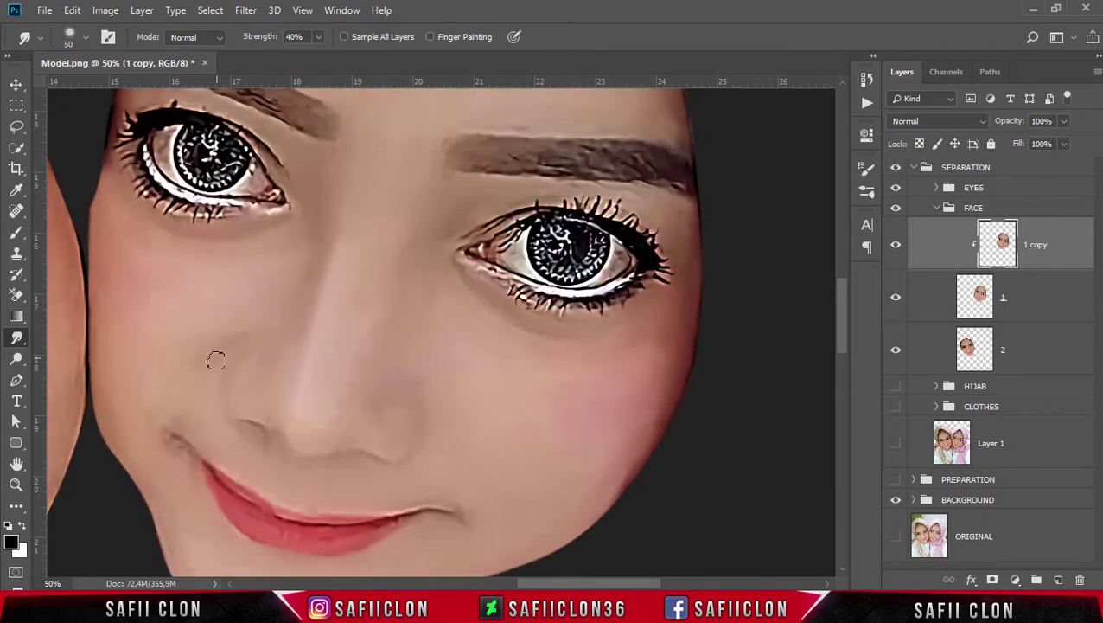
{"action": "key", "text": "bracketright"}
{"action": "key", "text": "bracketright"}
{"action": "key", "text": "bracketright"}
{"action": "key", "text": "bracketright"}
{"action": "key", "text": "bracketright"}
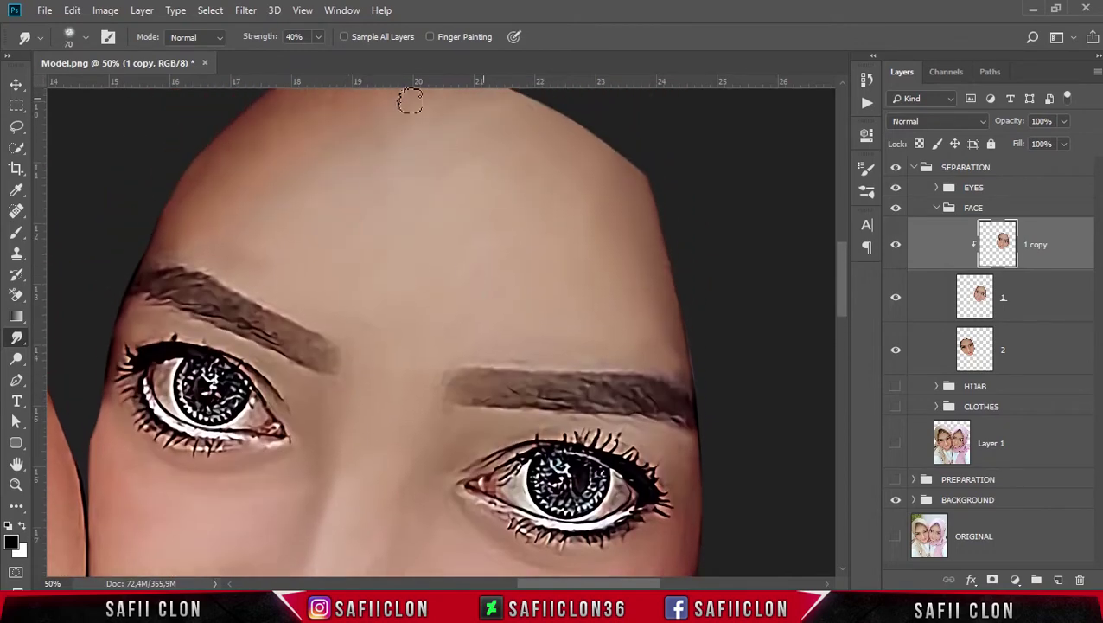
{"action": "scroll", "coordinate": [133, 234], "scroll_direction": "up", "scroll_amount": 4}
{"action": "key", "text": "bracketright"}
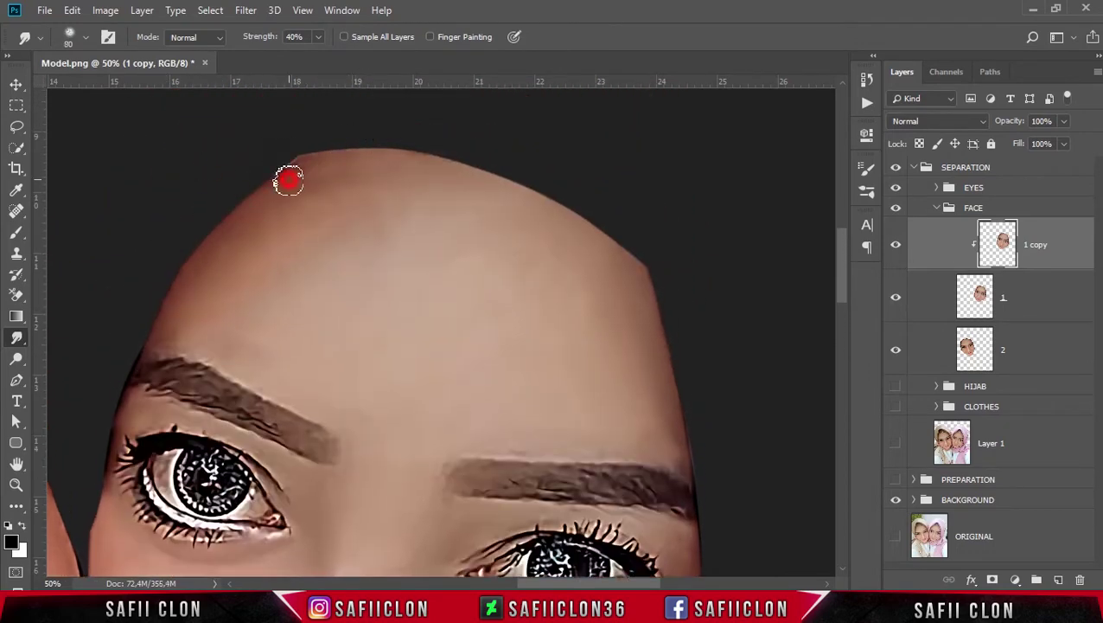
Step: Smooth the forehead down to the eyebrows with a 100 px smudge brush, finishing above the left eyebrow at 90 px
{"action": "scroll", "coordinate": [692, 364], "scroll_direction": "down", "scroll_amount": 3}
{"action": "key", "text": "bracketright"}
{"action": "key", "text": "bracketright"}
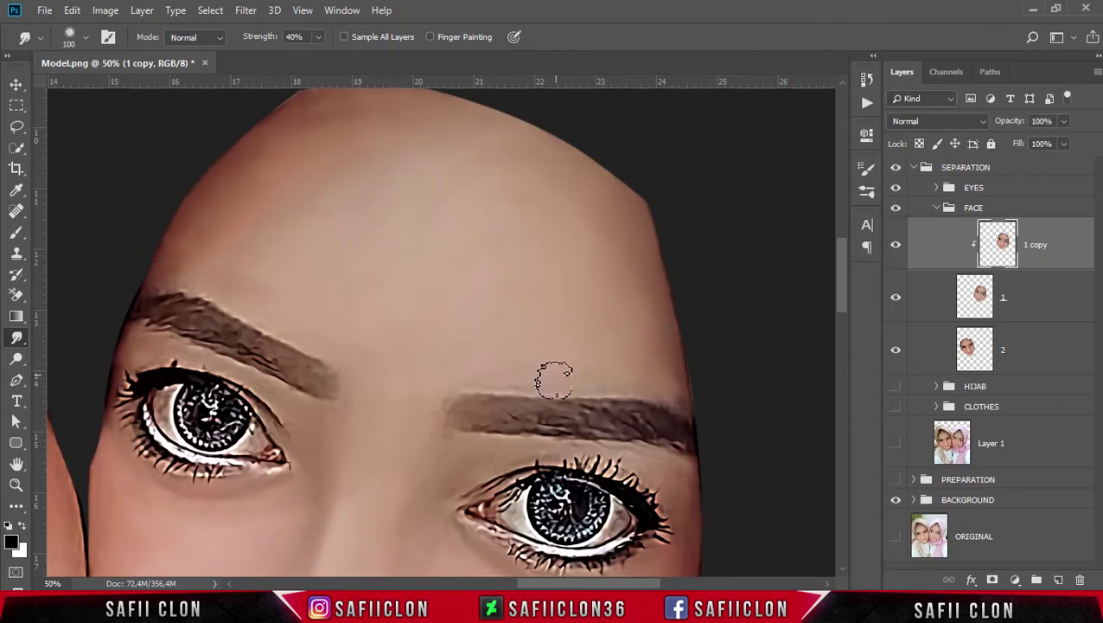
{"action": "scroll", "coordinate": [422, 412], "scroll_direction": "down", "scroll_amount": 3}
{"action": "key", "text": "bracketleft"}
{"action": "left_click_drag", "start_coordinate": [165, 178], "coordinate": [215, 169]}
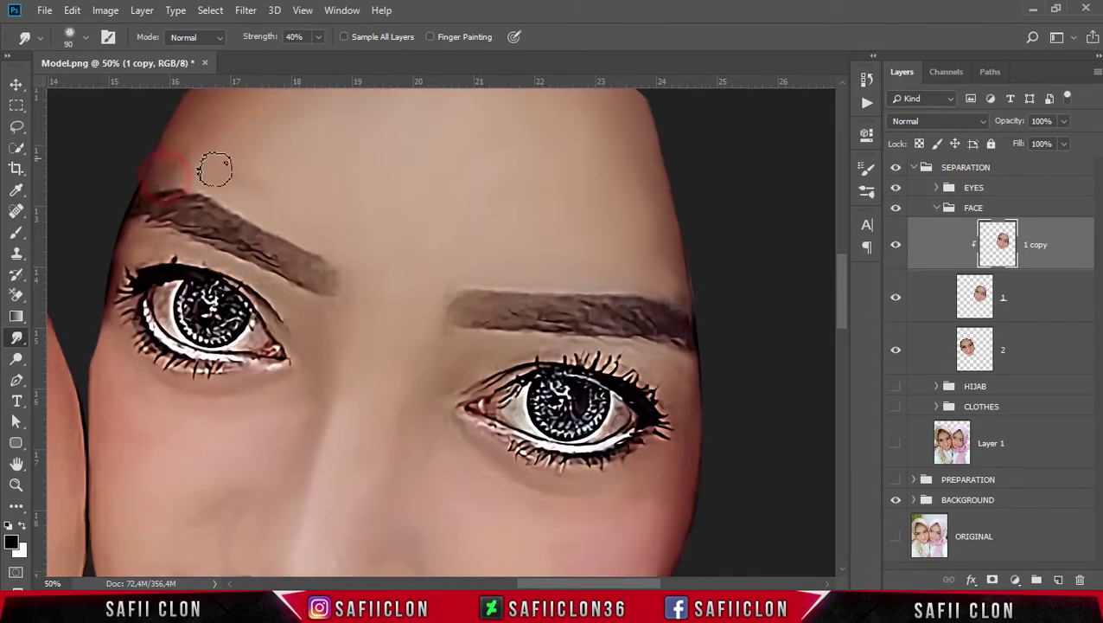
Step: Smudge the nose bridge, the face edge beside the right eye and the lower face, with the brush at 100 px
{"action": "scroll", "coordinate": [223, 139], "scroll_direction": "down", "scroll_amount": 5}
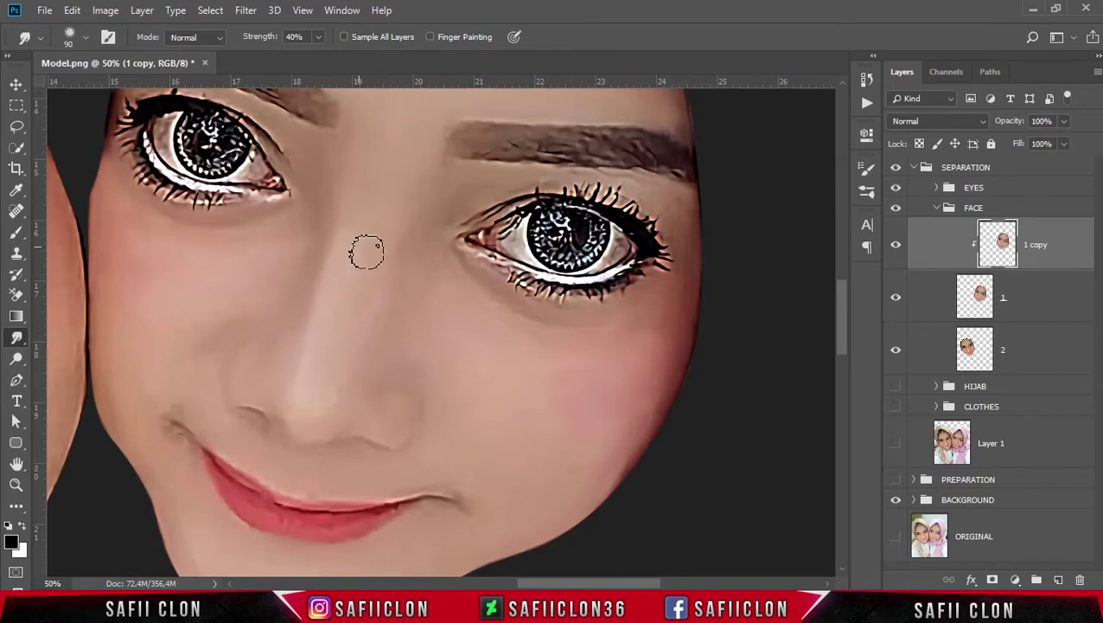
{"action": "scroll", "coordinate": [371, 259], "scroll_direction": "down", "scroll_amount": 1}
{"action": "key", "text": "bracketright"}
{"action": "mouse_move", "coordinate": [676, 265]}
{"action": "left_mouse_down"}
{"action": "mouse_move", "coordinate": [617, 421]}
{"action": "mouse_move", "coordinate": [714, 238]}
{"action": "left_mouse_up"}
{"action": "scroll", "coordinate": [615, 434], "scroll_direction": "down", "scroll_amount": 2}
Step: Reduce the smudge brush to 40 px and refine the skin around the nostrils
{"action": "key", "text": "bracketleft"}
{"action": "key", "text": "bracketleft"}
{"action": "key", "text": "bracketleft"}
{"action": "key", "text": "bracketleft"}
{"action": "key", "text": "bracketleft"}
{"action": "key", "text": "bracketleft"}
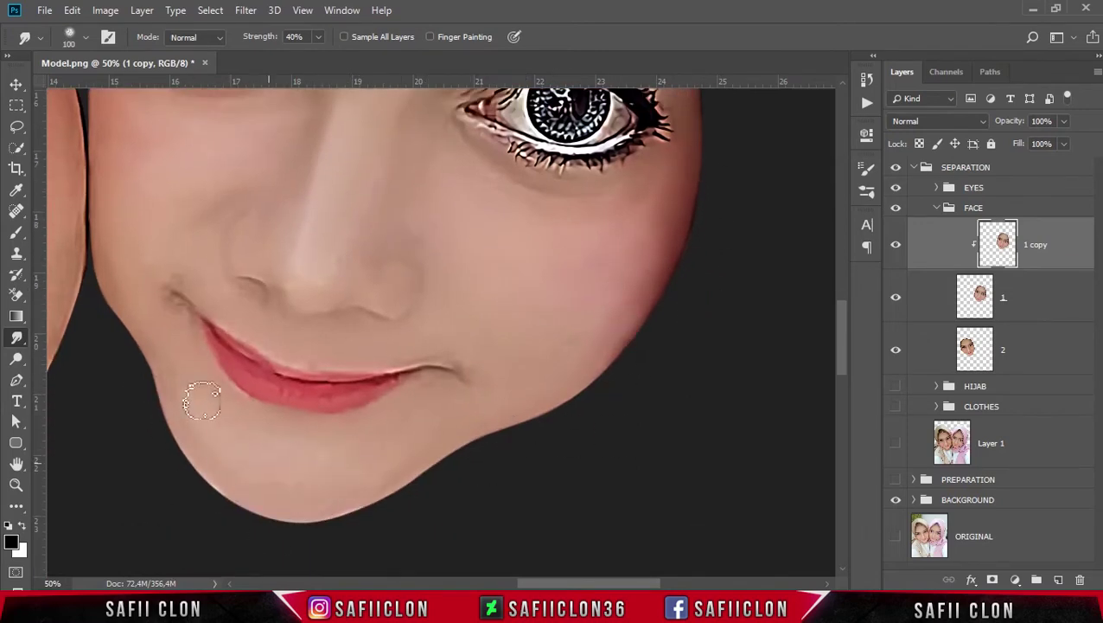
{"action": "scroll", "coordinate": [382, 456], "scroll_direction": "up", "scroll_amount": 3}
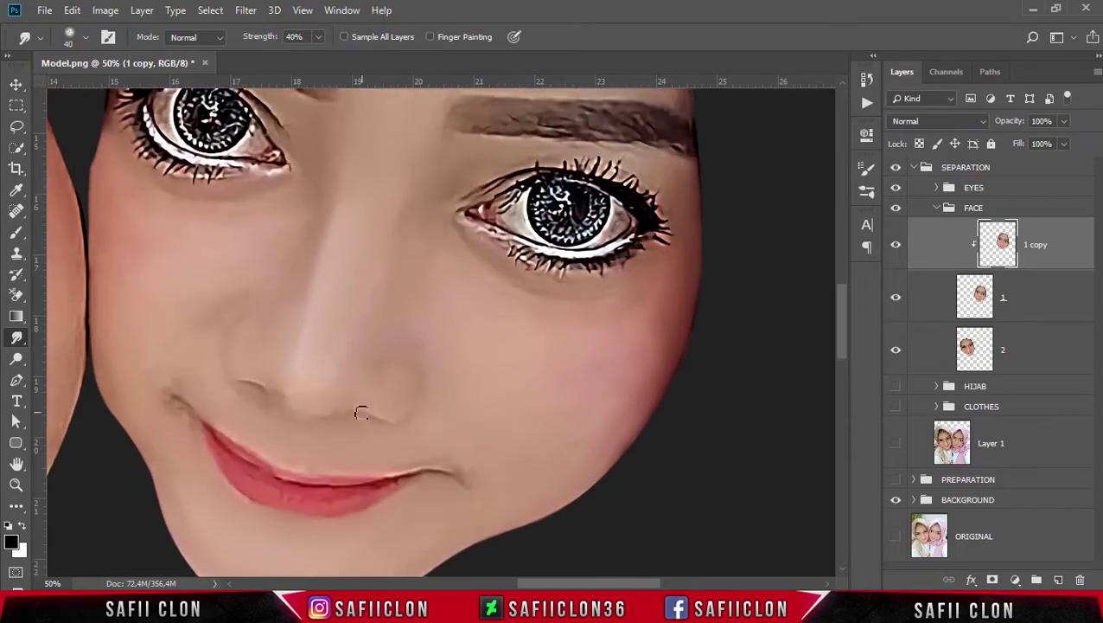
Step: Smudge the white, lashes and lower lid of the first face's left eye, reducing the brush from 35 px to 25 px
{"action": "scroll", "coordinate": [310, 325], "scroll_direction": "up", "scroll_amount": 5}
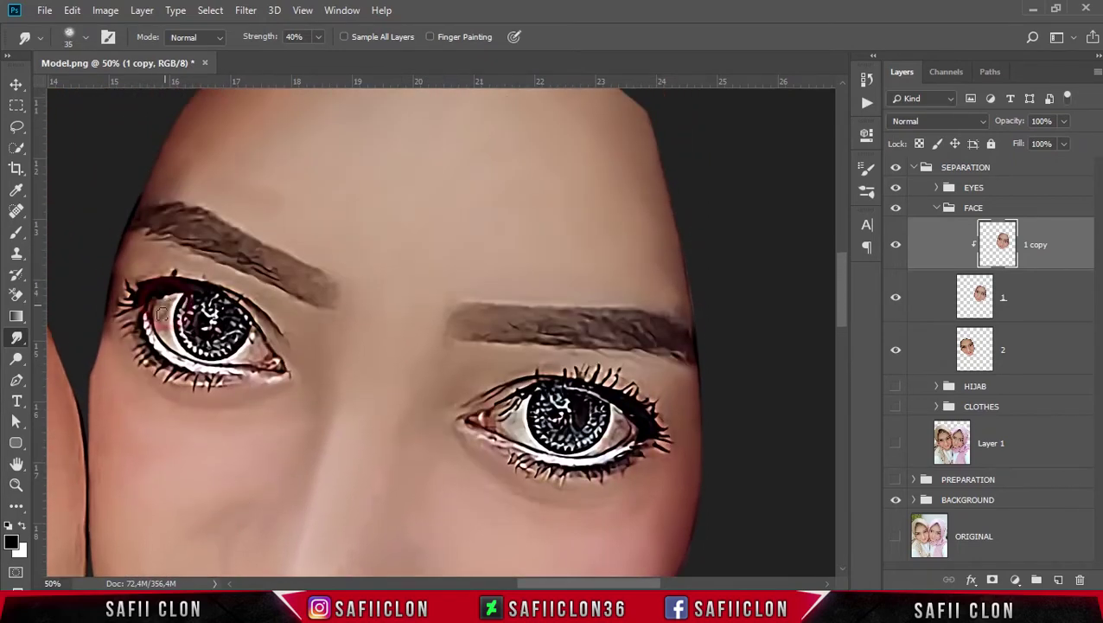
{"action": "left_click_drag", "start_coordinate": [162, 314], "coordinate": [159, 326]}
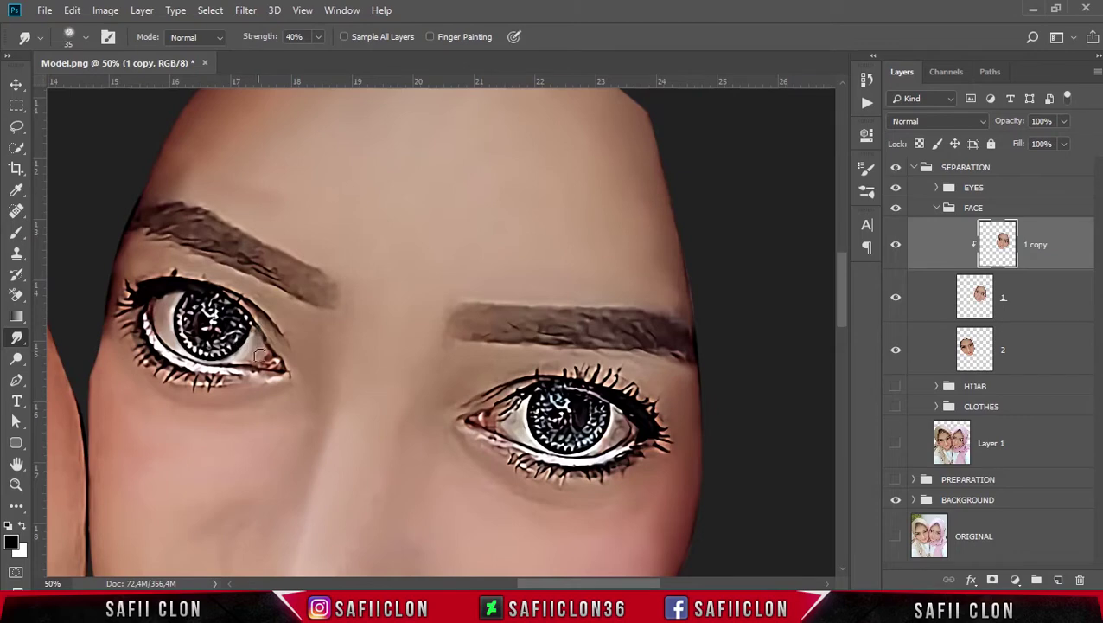
{"action": "key", "text": "ctrl+plus"}
{"action": "scroll", "coordinate": [206, 367], "scroll_direction": "left", "scroll_amount": 3}
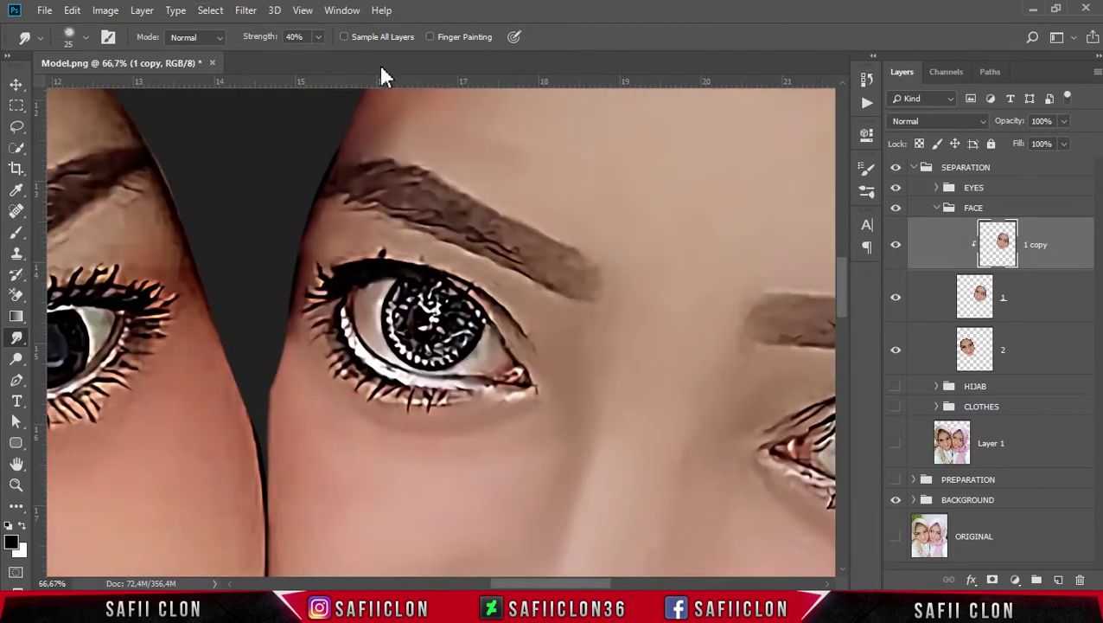
{"action": "left_click_drag", "start_coordinate": [343, 313], "coordinate": [369, 359]}
{"action": "mouse_move", "coordinate": [451, 381]}
{"action": "left_mouse_down"}
{"action": "mouse_move", "coordinate": [490, 375]}
{"action": "mouse_move", "coordinate": [430, 395]}
{"action": "mouse_move", "coordinate": [369, 387]}
{"action": "mouse_move", "coordinate": [357, 365]}
{"action": "mouse_move", "coordinate": [330, 361]}
{"action": "mouse_move", "coordinate": [313, 296]}
{"action": "mouse_move", "coordinate": [322, 278]}
{"action": "mouse_move", "coordinate": [362, 282]}
{"action": "mouse_move", "coordinate": [419, 264]}
{"action": "mouse_move", "coordinate": [484, 296]}
{"action": "left_mouse_up"}
{"action": "left_click_drag", "start_coordinate": [440, 405], "coordinate": [441, 395]}
Step: Smooth the white and outer corner of the right eye and its lower lashes with the 25 px smudge brush
{"action": "left_click_drag", "start_coordinate": [566, 583], "coordinate": [628, 583]}
{"action": "scroll", "coordinate": [471, 368], "scroll_direction": "down", "scroll_amount": 1}
{"action": "mouse_move", "coordinate": [466, 361]}
{"action": "left_mouse_down"}
{"action": "mouse_move", "coordinate": [460, 339]}
{"action": "mouse_move", "coordinate": [497, 334]}
{"action": "left_mouse_up"}
{"action": "left_click_drag", "start_coordinate": [517, 350], "coordinate": [515, 340]}
{"action": "left_click_drag", "start_coordinate": [604, 392], "coordinate": [607, 397]}
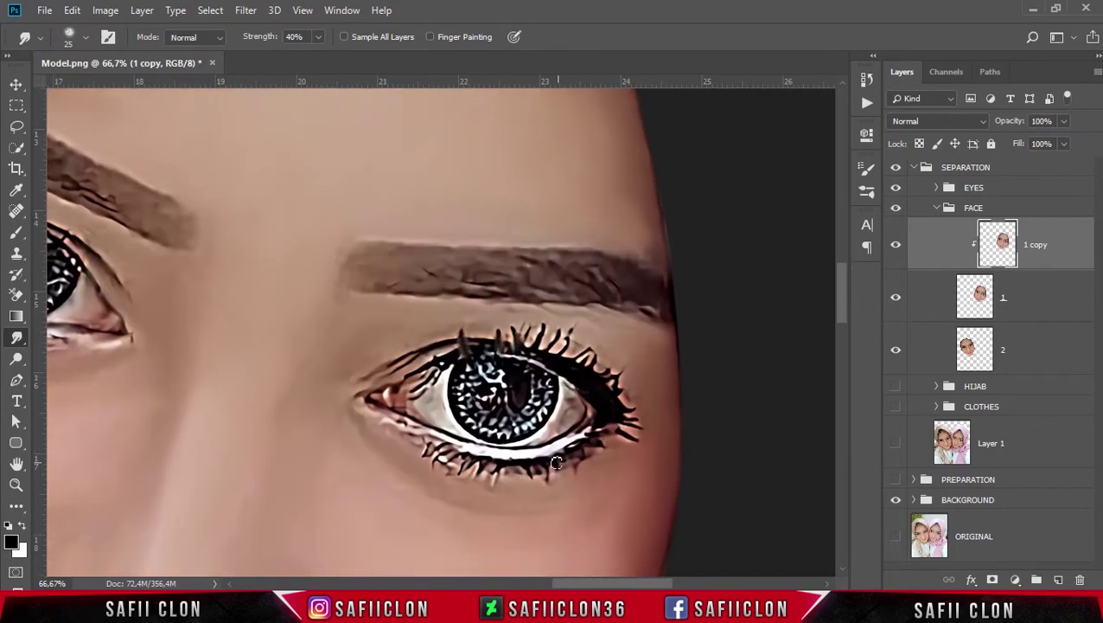
{"action": "left_click_drag", "start_coordinate": [446, 454], "coordinate": [426, 448]}
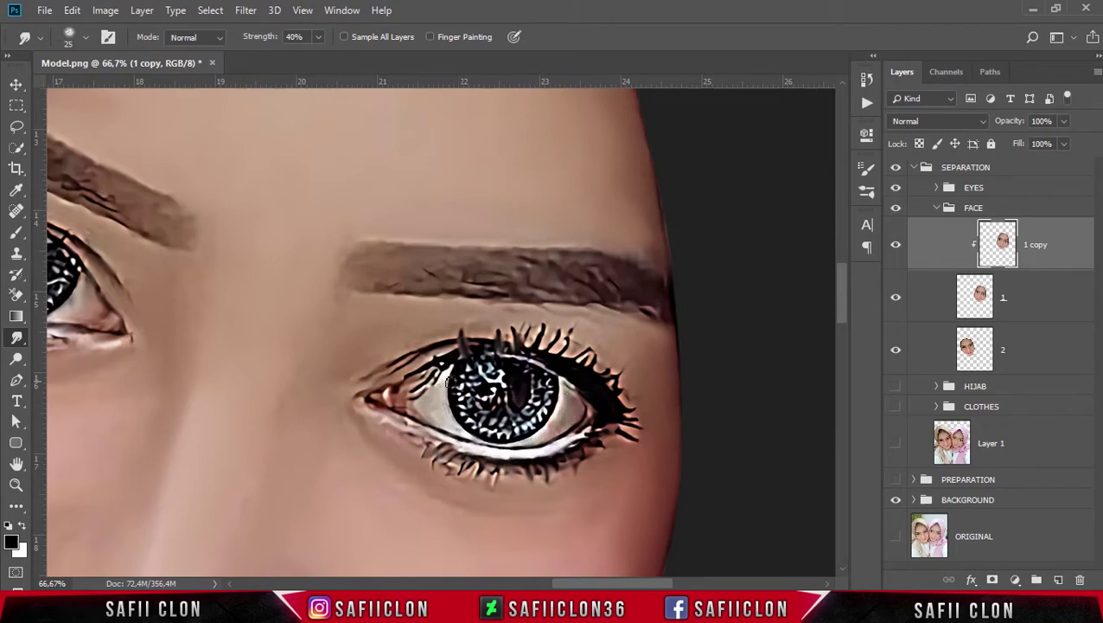
Step: Blend the right eye's outer lashes, upper lid and inner corner with a 30 px smudge brush
{"action": "key", "text": "bracketright"}
{"action": "key", "text": "bracketleft"}
{"action": "mouse_move", "coordinate": [612, 427]}
{"action": "left_mouse_down"}
{"action": "mouse_move", "coordinate": [638, 436]}
{"action": "mouse_move", "coordinate": [640, 420]}
{"action": "mouse_move", "coordinate": [586, 363]}
{"action": "mouse_move", "coordinate": [520, 337]}
{"action": "mouse_move", "coordinate": [456, 339]}
{"action": "left_mouse_up"}
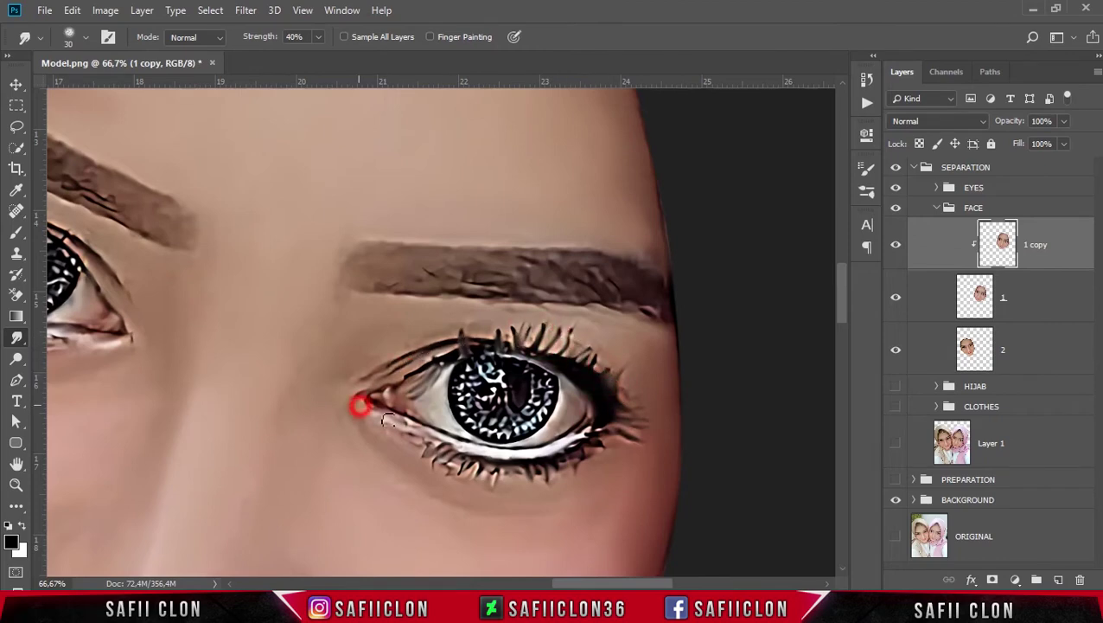
Step: Smudge the left eyebrow from end to end with a 50 px brush, refining its lower edge with a smaller brush
{"action": "key", "text": "ctrl+minus"}
{"action": "key", "text": "ctrl+minus"}
{"action": "key", "text": "ctrl+minus"}
{"action": "key", "text": "ctrl+minus"}
{"action": "key", "text": "ctrl+minus"}
{"action": "key", "text": "ctrl+plus"}
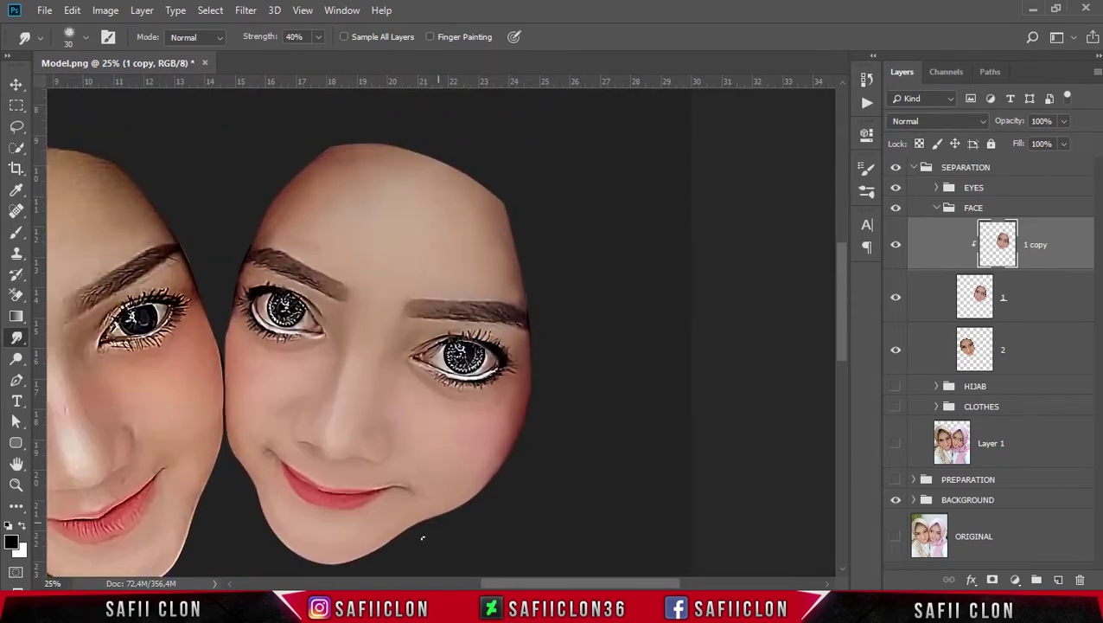
{"action": "key", "text": "ctrl+plus"}
{"action": "key", "text": "ctrl+plus"}
{"action": "key", "text": "ctrl+plus"}
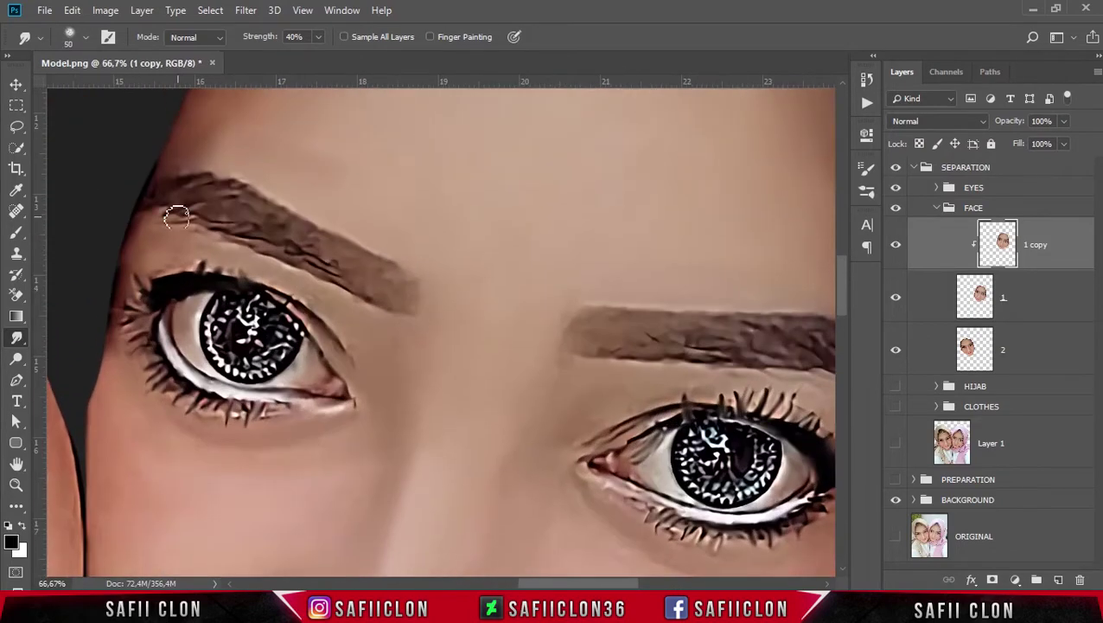
{"action": "mouse_move", "coordinate": [150, 205]}
{"action": "left_mouse_down"}
{"action": "mouse_move", "coordinate": [196, 198]}
{"action": "mouse_move", "coordinate": [208, 182]}
{"action": "mouse_move", "coordinate": [400, 283]}
{"action": "left_mouse_up"}
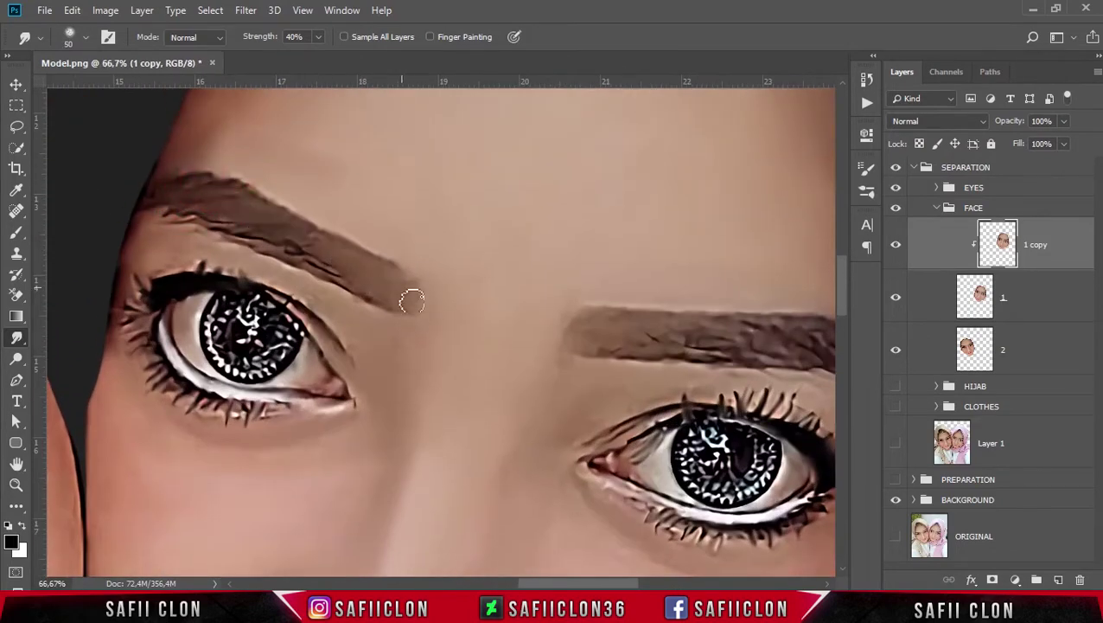
{"action": "key", "text": "bracketleft"}
{"action": "key", "text": "bracketleft"}
{"action": "key", "text": "bracketleft"}
{"action": "mouse_move", "coordinate": [163, 215]}
{"action": "left_mouse_down"}
{"action": "mouse_move", "coordinate": [249, 226]}
{"action": "mouse_move", "coordinate": [365, 296]}
{"action": "left_mouse_up"}
{"action": "mouse_move", "coordinate": [245, 251]}
{"action": "left_mouse_down"}
{"action": "mouse_move", "coordinate": [344, 284]}
{"action": "mouse_move", "coordinate": [192, 228]}
{"action": "left_mouse_up"}
Step: Smudge the right eyebrow, softening its inner end and upper edge with a 45 px brush
{"action": "left_click_drag", "start_coordinate": [586, 582], "coordinate": [623, 582]}
{"action": "key", "text": "bracketright"}
{"action": "key", "text": "bracketright"}
{"action": "mouse_move", "coordinate": [337, 331]}
{"action": "left_mouse_down"}
{"action": "mouse_move", "coordinate": [662, 364]}
{"action": "mouse_move", "coordinate": [566, 344]}
{"action": "mouse_move", "coordinate": [407, 346]}
{"action": "mouse_move", "coordinate": [361, 314]}
{"action": "left_mouse_up"}
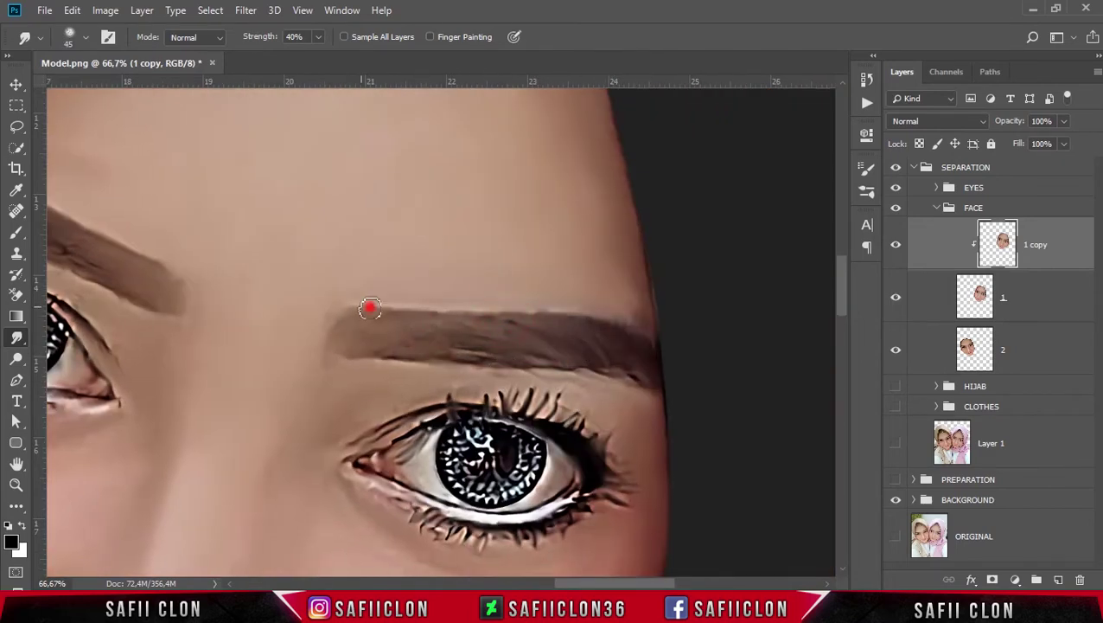
Step: Hide and show the "1 copy" layer to compare the smudged face with the original
{"action": "key", "text": "ctrl+minus"}
{"action": "key", "text": "ctrl+minus"}
{"action": "key", "text": "ctrl+minus"}
{"action": "left_click", "coordinate": [896, 246]}
{"action": "left_click", "coordinate": [897, 249]}
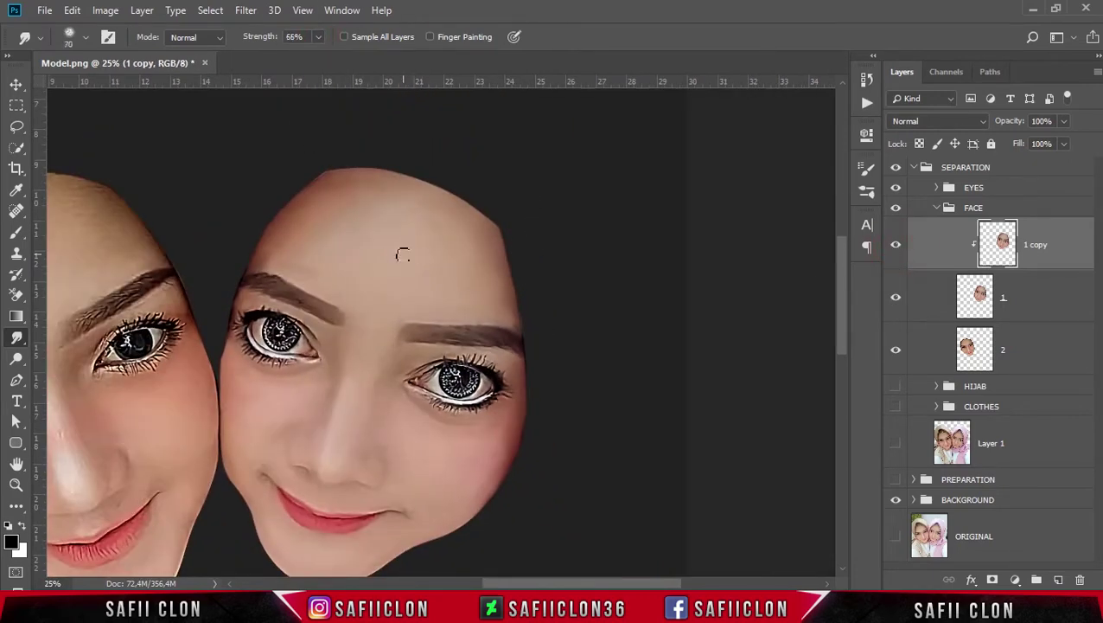
Step: With smudge strength at 66%, smooth the forehead and its edges on the first face, enlarging the brush to 125 px
{"action": "key", "text": "ctrl+plus"}
{"action": "scroll", "coordinate": [392, 198], "scroll_direction": "up", "scroll_amount": 2}
{"action": "mouse_move", "coordinate": [346, 204]}
{"action": "left_mouse_down"}
{"action": "mouse_move", "coordinate": [461, 227]}
{"action": "mouse_move", "coordinate": [465, 238]}
{"action": "left_mouse_up"}
{"action": "left_click_drag", "start_coordinate": [540, 345], "coordinate": [542, 374]}
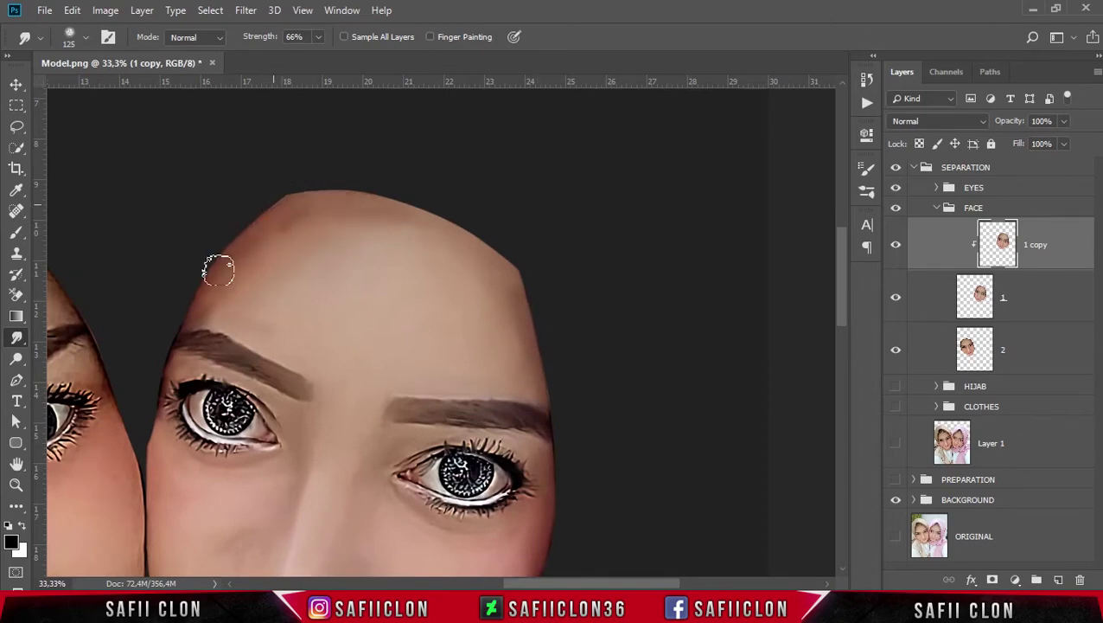
{"action": "left_click_drag", "start_coordinate": [289, 227], "coordinate": [289, 219]}
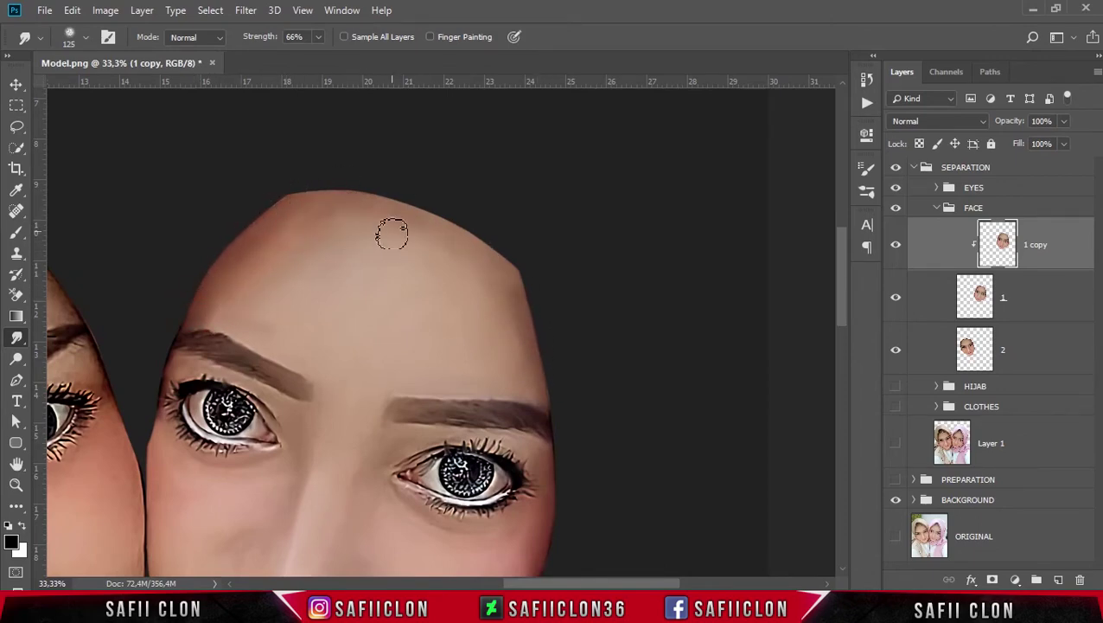
Step: Smooth the lower forehead with a 150 px smudge brush, the nose with a smaller one and the right cheek at 125 px
{"action": "scroll", "coordinate": [389, 234], "scroll_direction": "down", "scroll_amount": 2}
{"action": "key", "text": "bracketright"}
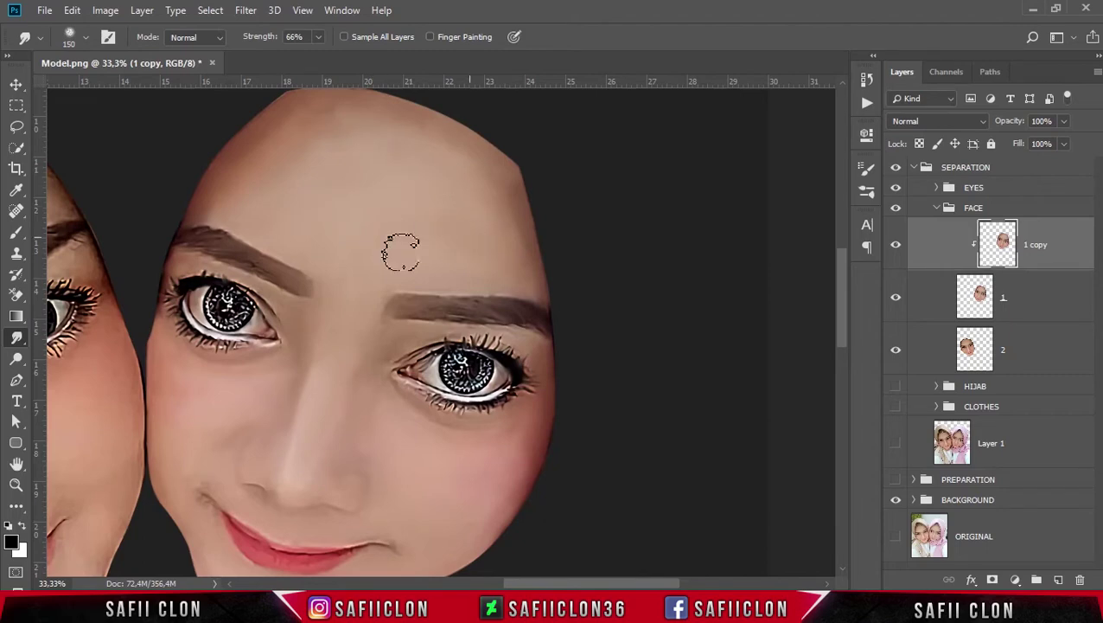
{"action": "scroll", "coordinate": [371, 252], "scroll_direction": "down", "scroll_amount": 2}
{"action": "key", "text": "bracketleft"}
{"action": "key", "text": "bracketleft"}
{"action": "left_click", "coordinate": [364, 288]}
{"action": "scroll", "coordinate": [375, 334], "scroll_direction": "down", "scroll_amount": 2}
{"action": "key", "text": "bracketright"}
{"action": "left_click", "coordinate": [453, 291]}
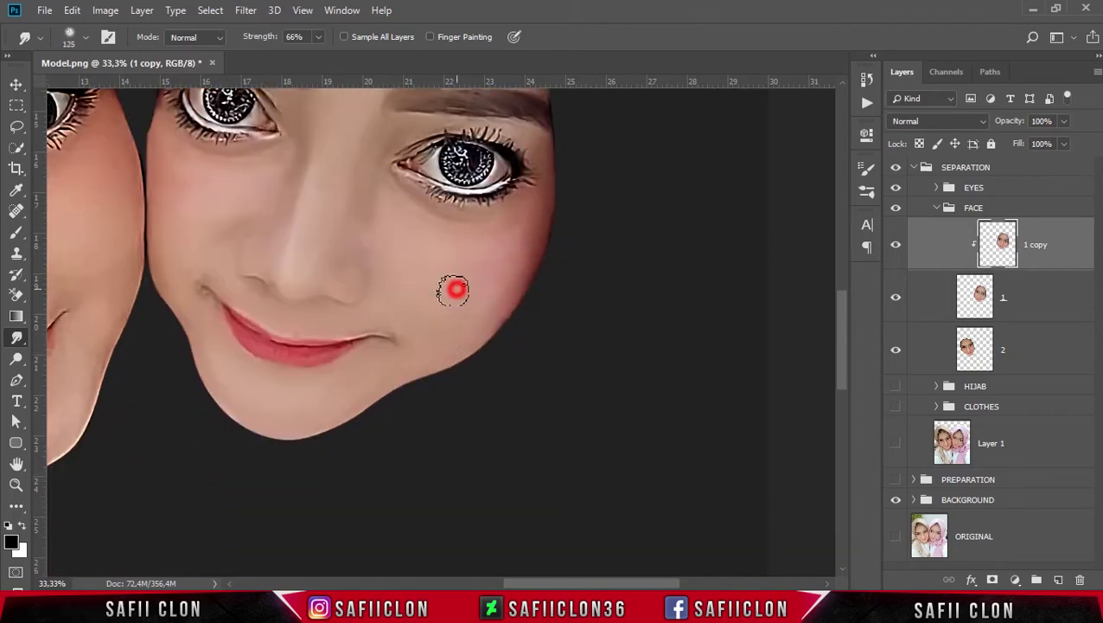
Step: Smudge the chin with a 70 px brush and the left cheek at 125 px, finishing with the brush at 80 px
{"action": "left_click", "coordinate": [304, 395]}
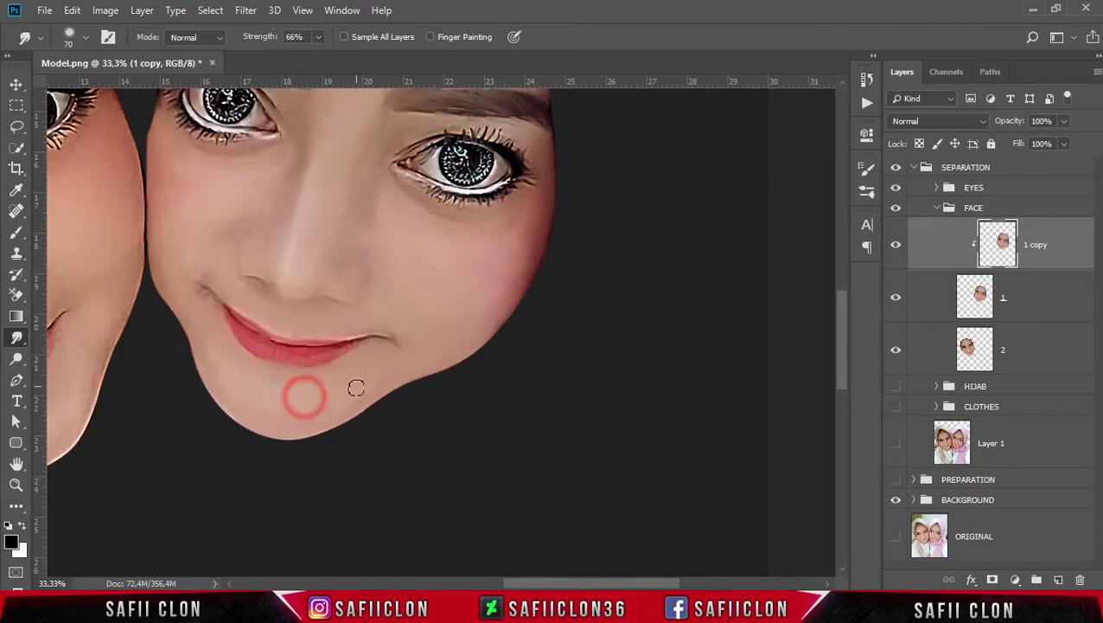
{"action": "key", "text": "bracketright"}
{"action": "key", "text": "bracketright"}
{"action": "key", "text": "bracketright"}
{"action": "key", "text": "bracketright"}
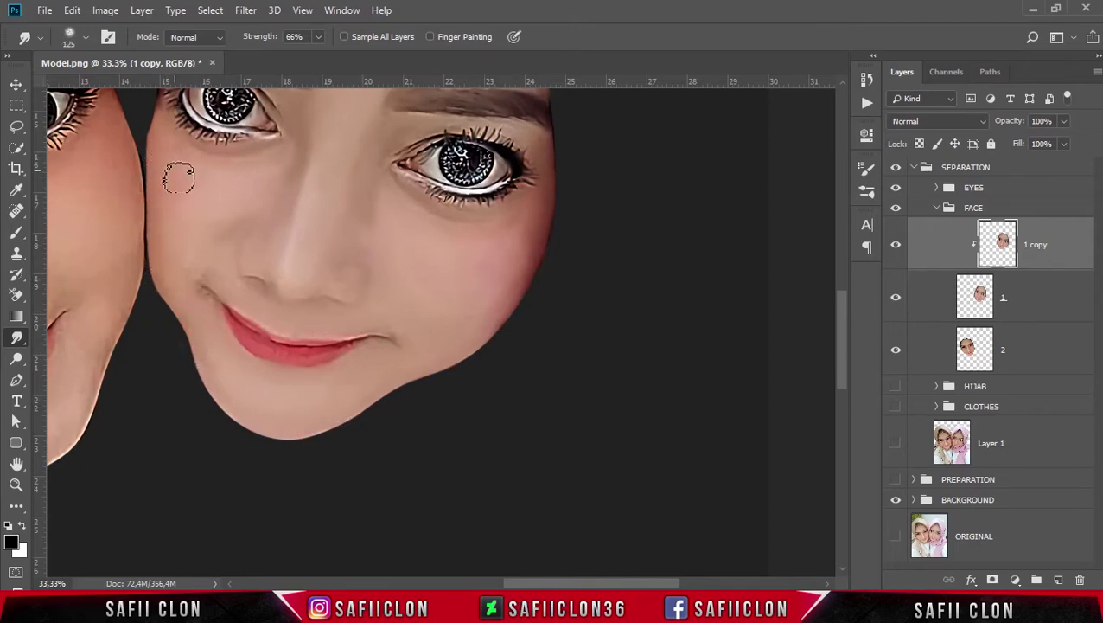
{"action": "scroll", "coordinate": [177, 175], "scroll_direction": "up", "scroll_amount": 3}
{"action": "key", "text": "bracketleft"}
{"action": "key", "text": "bracketleft"}
{"action": "key", "text": "bracketleft"}
{"action": "scroll", "coordinate": [194, 199], "scroll_direction": "up", "scroll_amount": 2}
{"action": "scroll", "coordinate": [194, 199], "scroll_direction": "down", "scroll_amount": 1}
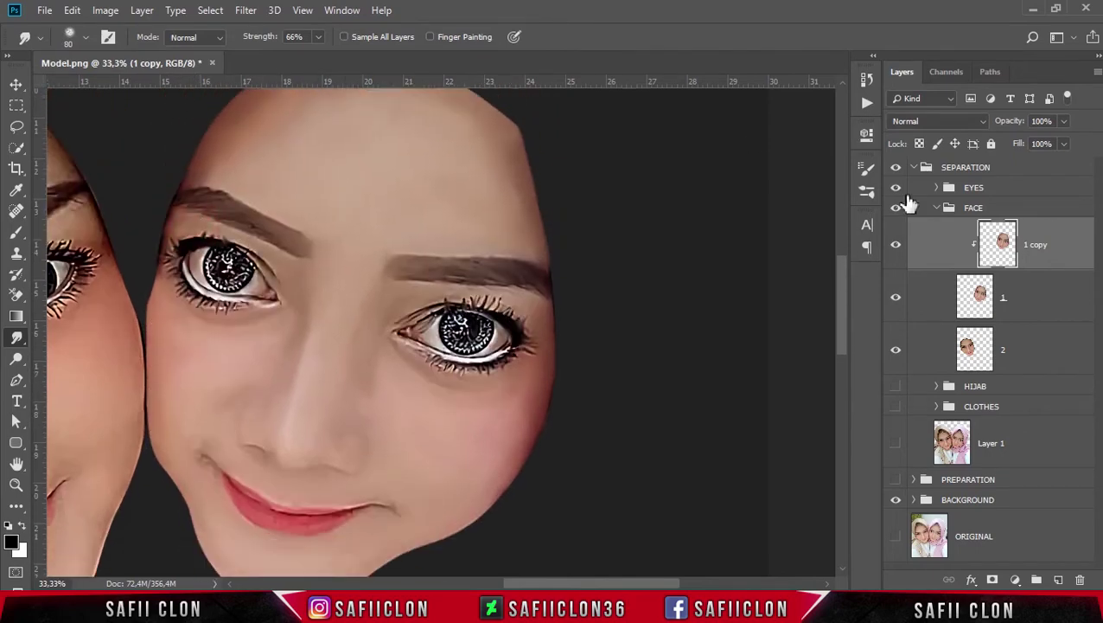
Step: Select layer 2 in the FACE group and toggle its visibility to check which face it holds
{"action": "key", "text": "ctrl+minus"}
{"action": "key", "text": "ctrl+minus"}
{"action": "key", "text": "ctrl+plus"}
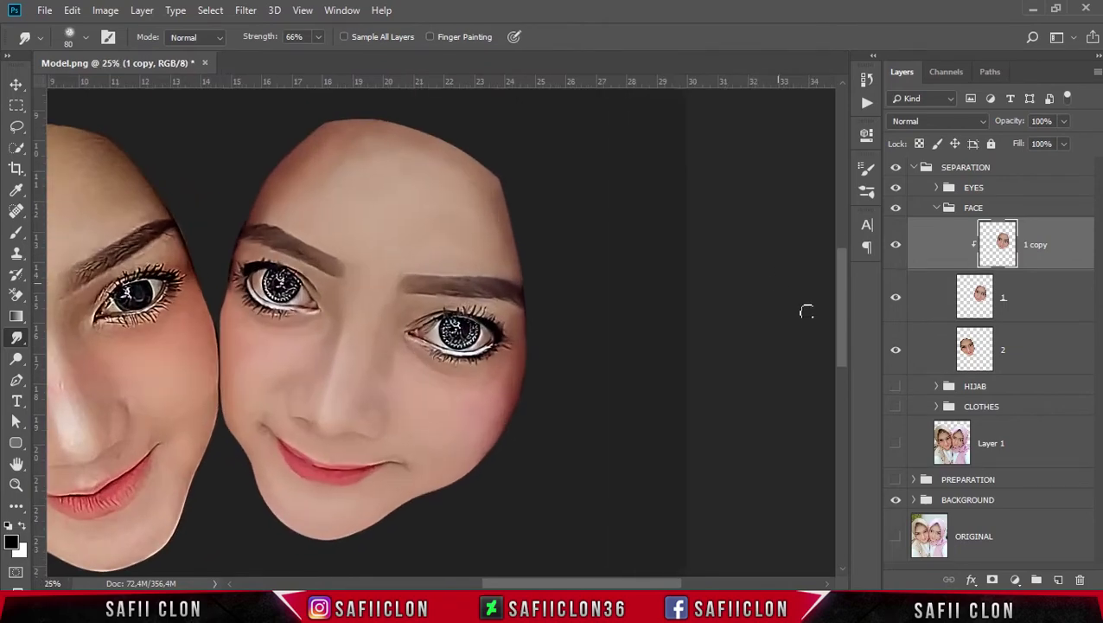
{"action": "left_click", "coordinate": [1041, 363]}
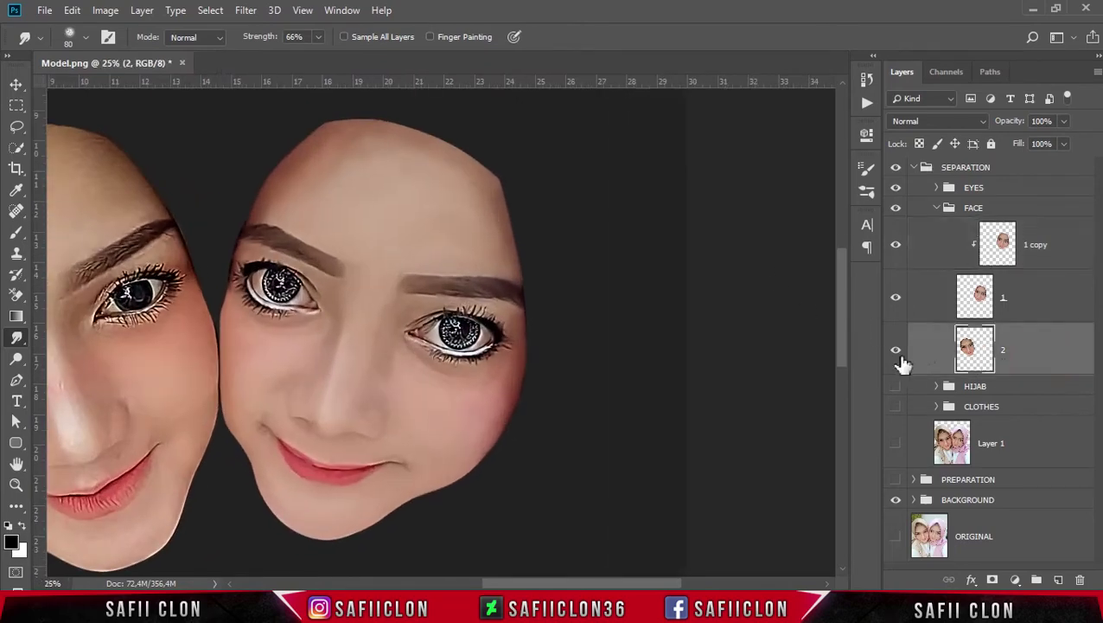
{"action": "left_click", "coordinate": [896, 349]}
{"action": "left_click", "coordinate": [896, 349]}
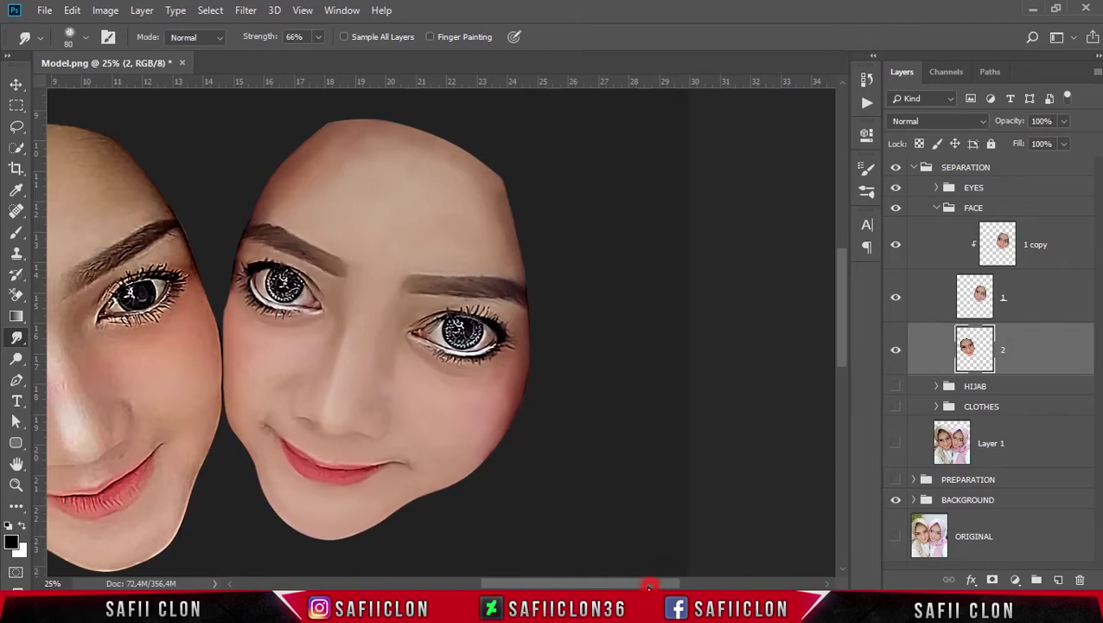
{"action": "left_click_drag", "start_coordinate": [652, 588], "coordinate": [592, 588]}
{"action": "left_click", "coordinate": [896, 349]}
{"action": "left_click", "coordinate": [896, 349]}
Step: Duplicate layer 2 and clip the copy to the original with a clipping mask
{"action": "left_click", "coordinate": [1031, 356]}
{"action": "key", "text": "ctrl+j"}
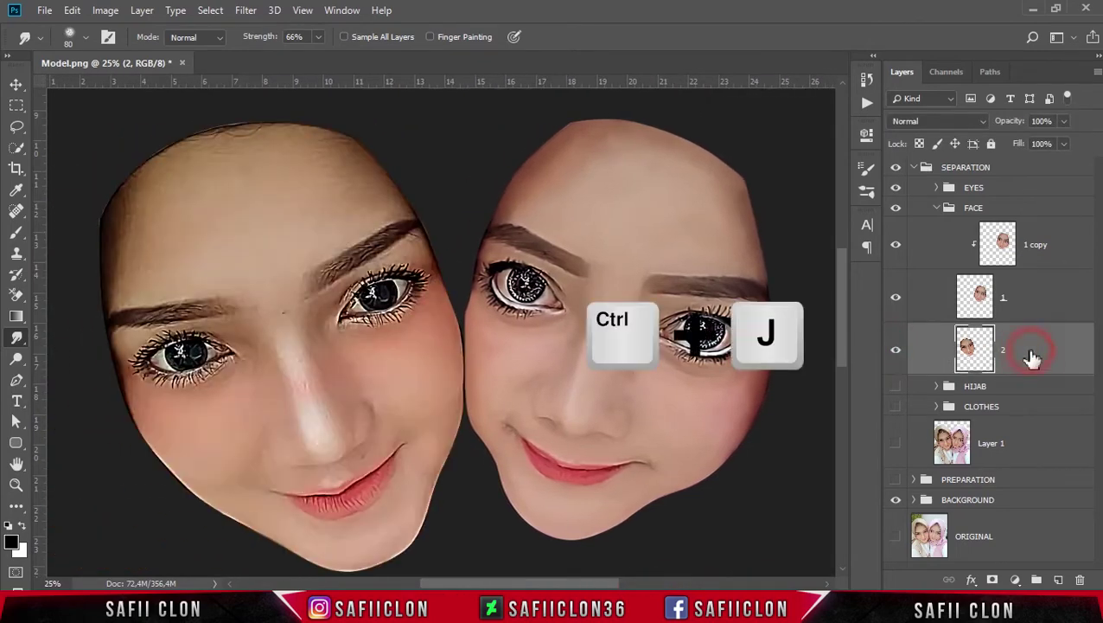
{"action": "right_click", "coordinate": [1034, 347]}
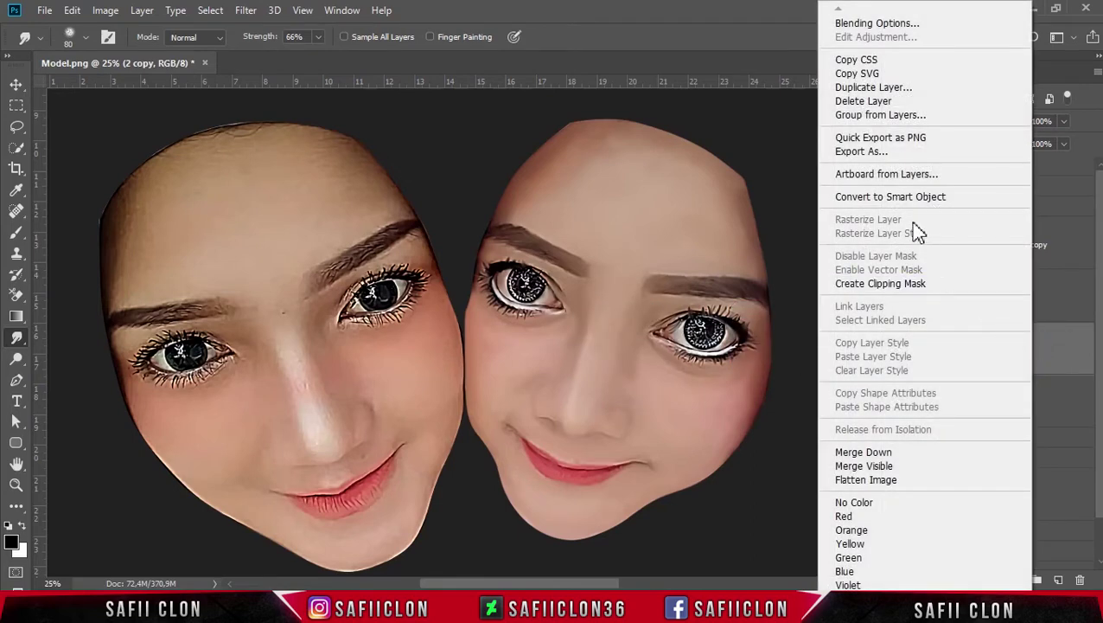
{"action": "left_click", "coordinate": [897, 286]}
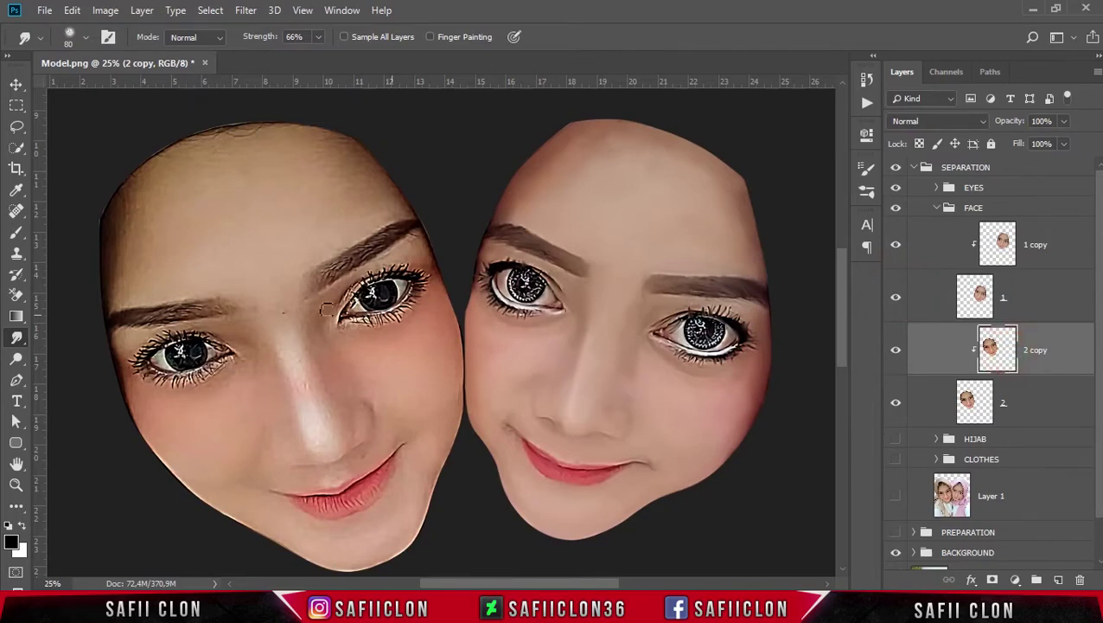
Step: Choose the Smudge tool and set its brush size to 77 px and its strength to 39%
{"action": "right_click", "coordinate": [19, 339]}
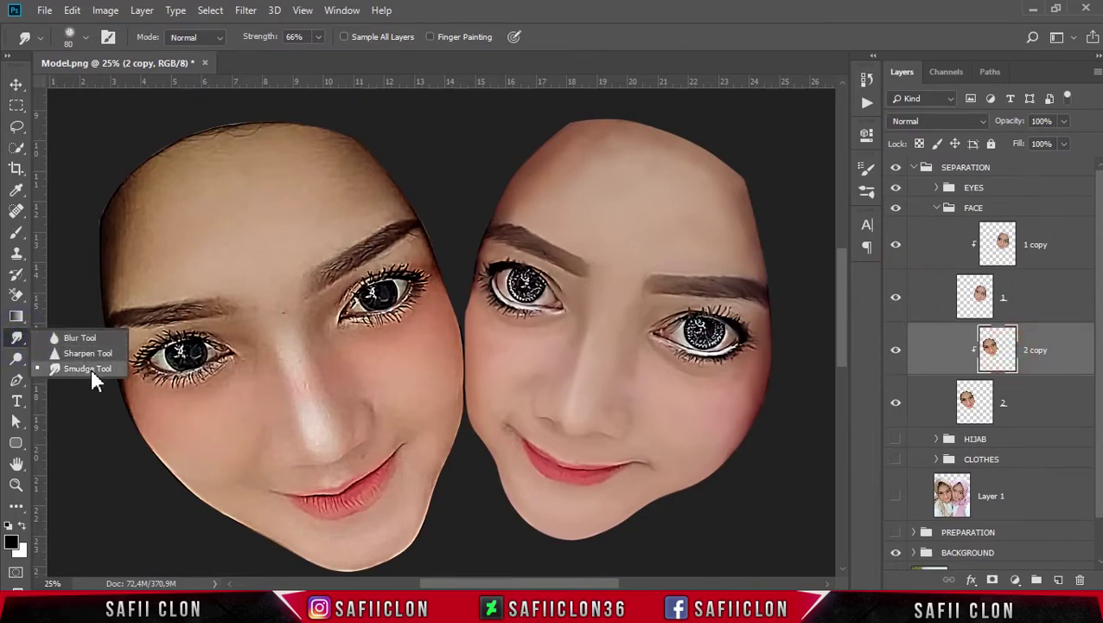
{"action": "left_click", "coordinate": [85, 369]}
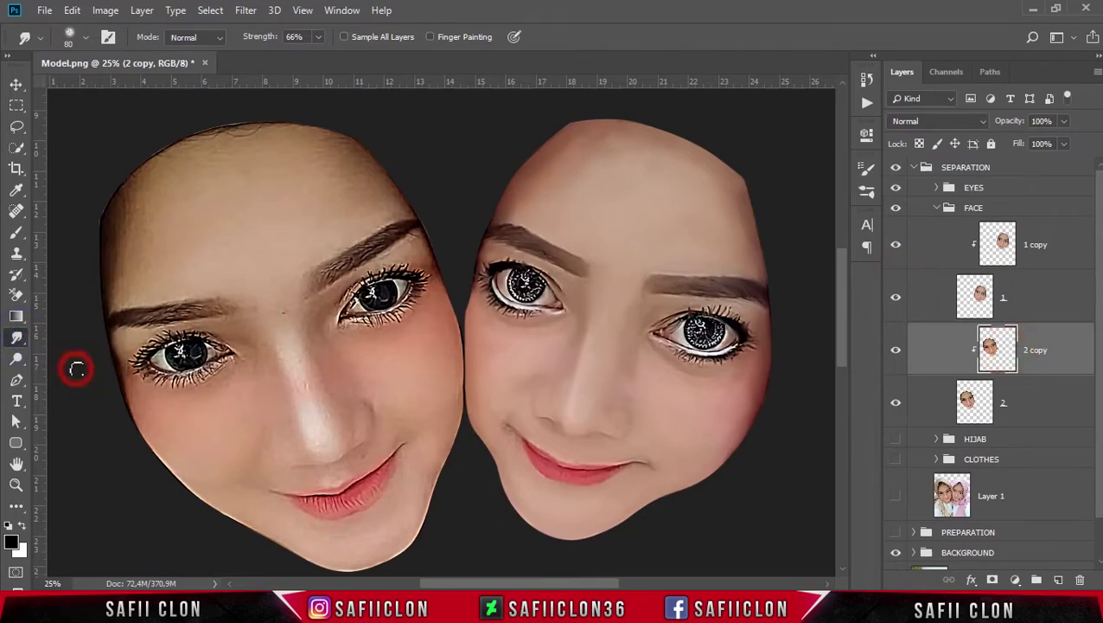
{"action": "left_click", "coordinate": [71, 35]}
{"action": "left_click", "coordinate": [130, 90]}
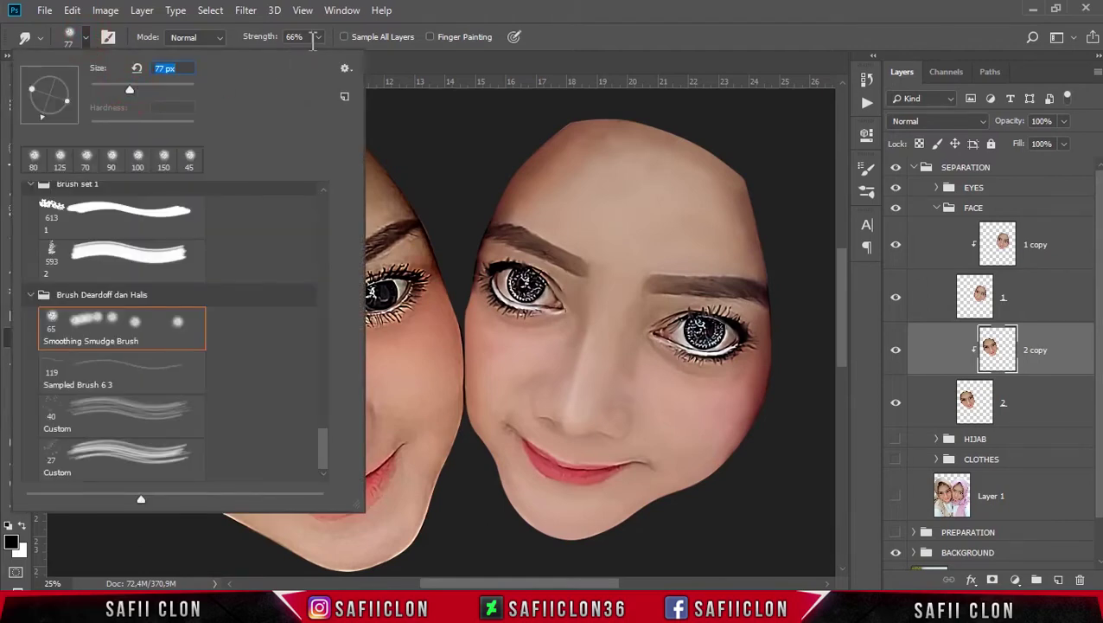
{"action": "left_click", "coordinate": [318, 37]}
{"action": "left_click_drag", "start_coordinate": [316, 59], "coordinate": [299, 59]}
{"action": "left_click", "coordinate": [521, 3]}
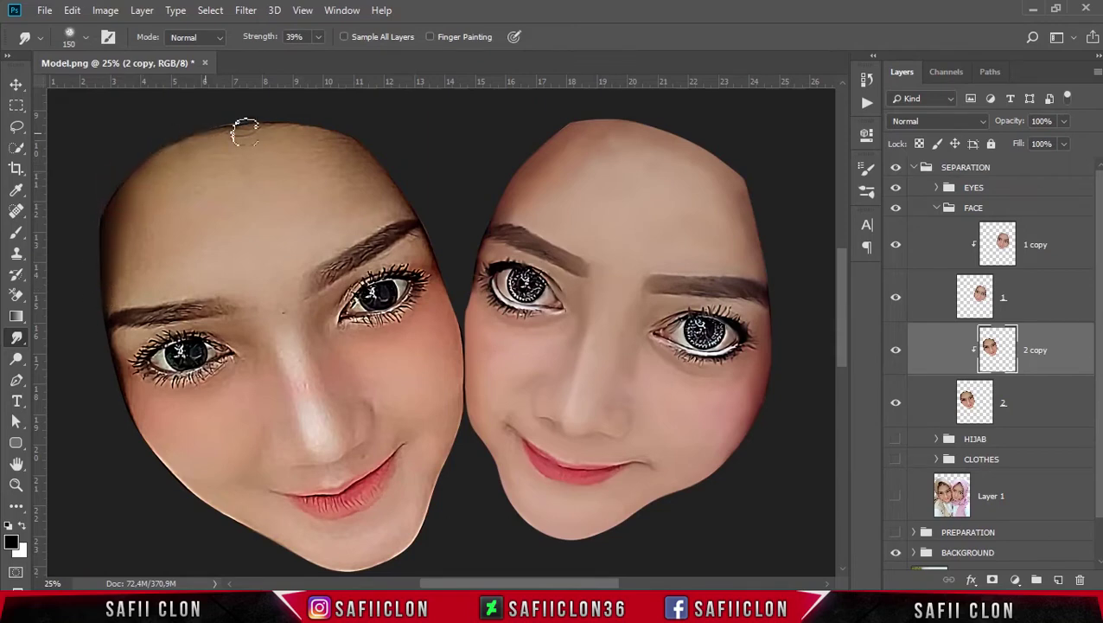
Step: Smooth the second face's forehead and its upper edge with a 150 px smudge brush, and the nose area at 100 px
{"action": "left_click_drag", "start_coordinate": [398, 204], "coordinate": [357, 153]}
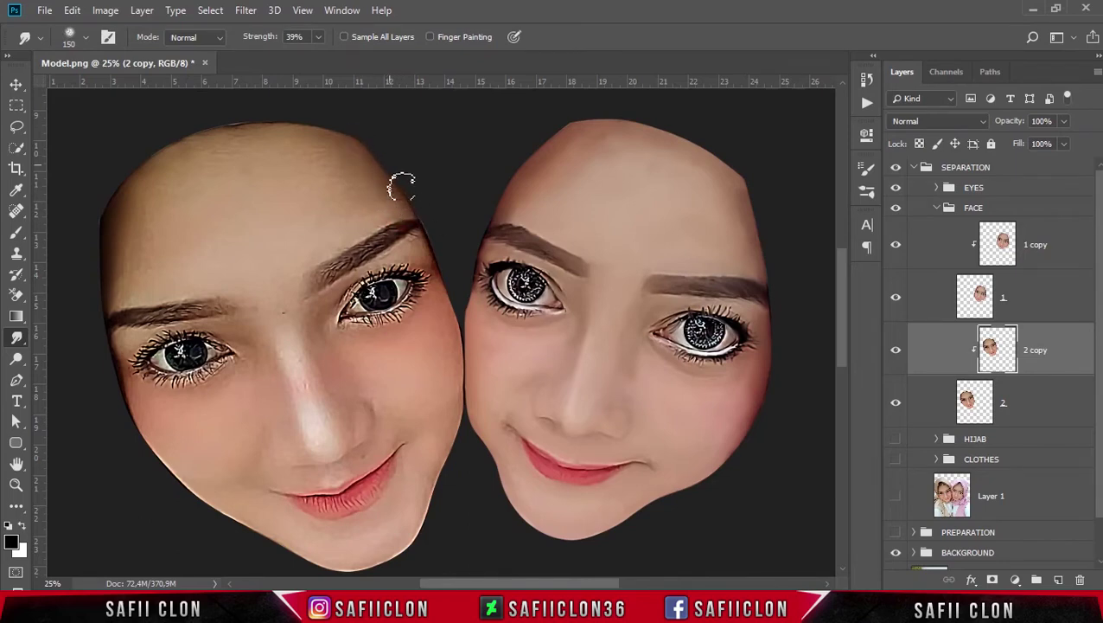
{"action": "mouse_move", "coordinate": [249, 126]}
{"action": "left_mouse_down"}
{"action": "mouse_move", "coordinate": [261, 133]}
{"action": "mouse_move", "coordinate": [205, 128]}
{"action": "mouse_move", "coordinate": [326, 128]}
{"action": "left_mouse_up"}
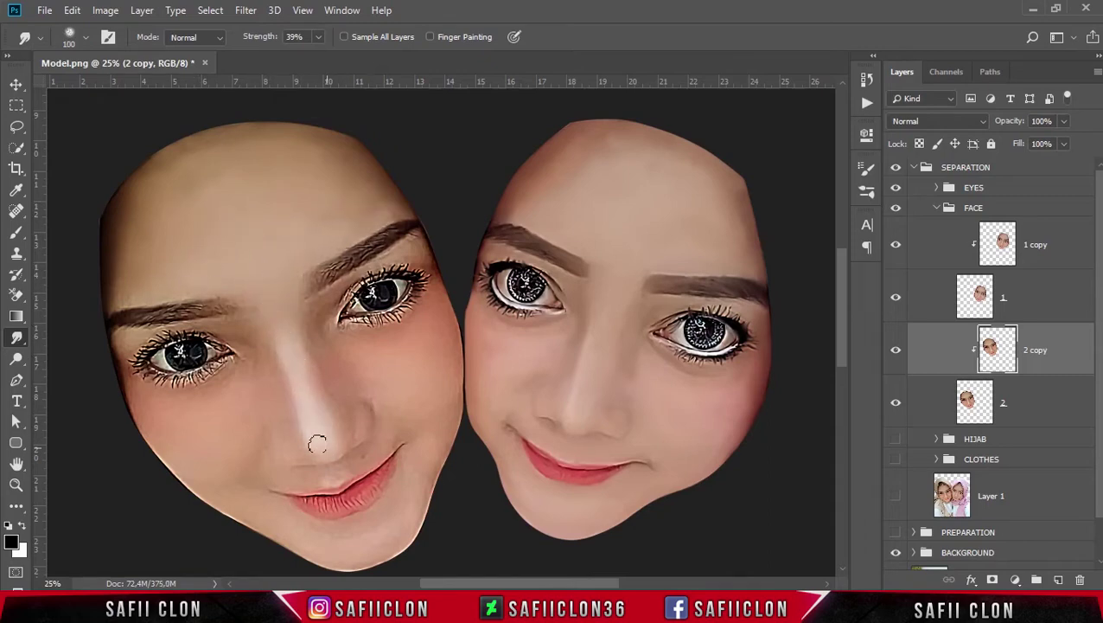
{"action": "left_click_drag", "start_coordinate": [261, 361], "coordinate": [251, 310]}
Step: Lower the smudge strength to 29% and soften the second face's left edge down to the jaw with a 150 px brush
{"action": "left_click_drag", "start_coordinate": [318, 38], "coordinate": [310, 59]}
{"action": "left_click_drag", "start_coordinate": [123, 327], "coordinate": [139, 404]}
{"action": "key", "text": "bracketright"}
{"action": "key", "text": "bracketright"}
{"action": "mouse_move", "coordinate": [106, 348]}
{"action": "left_mouse_down"}
{"action": "mouse_move", "coordinate": [153, 449]}
{"action": "mouse_move", "coordinate": [196, 498]}
{"action": "left_mouse_up"}
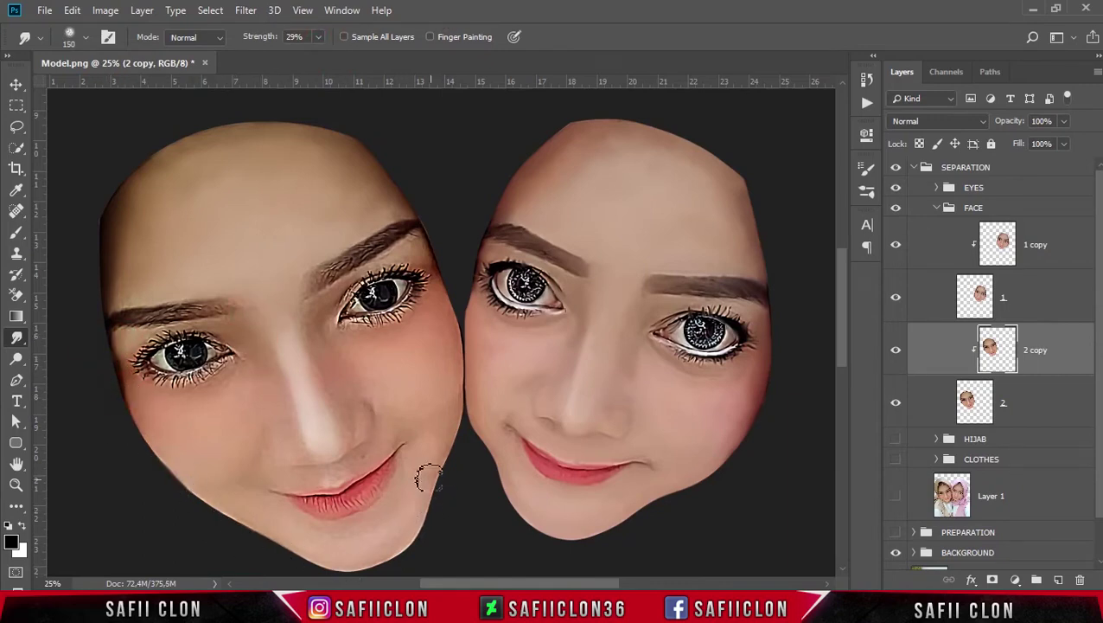
Step: Smudge the second face's right edge and the skin around its right eye with a brush of about 150 px
{"action": "mouse_move", "coordinate": [442, 313]}
{"action": "left_mouse_down"}
{"action": "mouse_move", "coordinate": [446, 280]}
{"action": "mouse_move", "coordinate": [416, 251]}
{"action": "left_mouse_up"}
{"action": "key", "text": "bracketright"}
{"action": "mouse_move", "coordinate": [347, 285]}
{"action": "left_mouse_down"}
{"action": "mouse_move", "coordinate": [309, 307]}
{"action": "mouse_move", "coordinate": [309, 354]}
{"action": "mouse_move", "coordinate": [322, 351]}
{"action": "mouse_move", "coordinate": [343, 421]}
{"action": "mouse_move", "coordinate": [356, 394]}
{"action": "mouse_move", "coordinate": [331, 313]}
{"action": "mouse_move", "coordinate": [402, 335]}
{"action": "mouse_move", "coordinate": [422, 305]}
{"action": "left_mouse_up"}
{"action": "key", "text": "bracketright"}
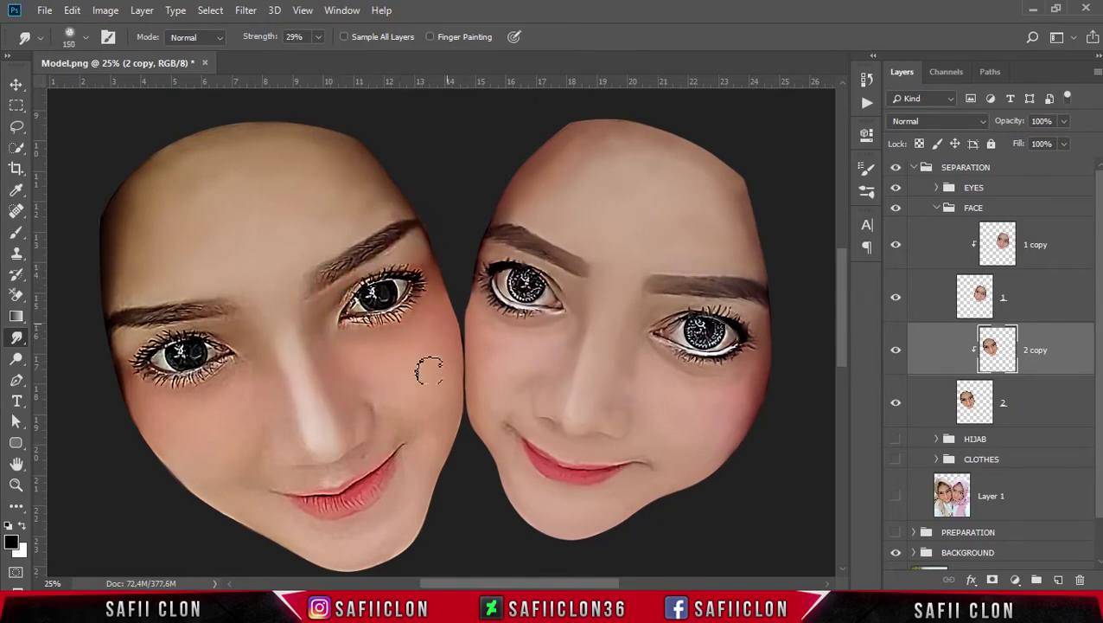
{"action": "scroll", "coordinate": [438, 383], "scroll_direction": "down", "scroll_amount": 3}
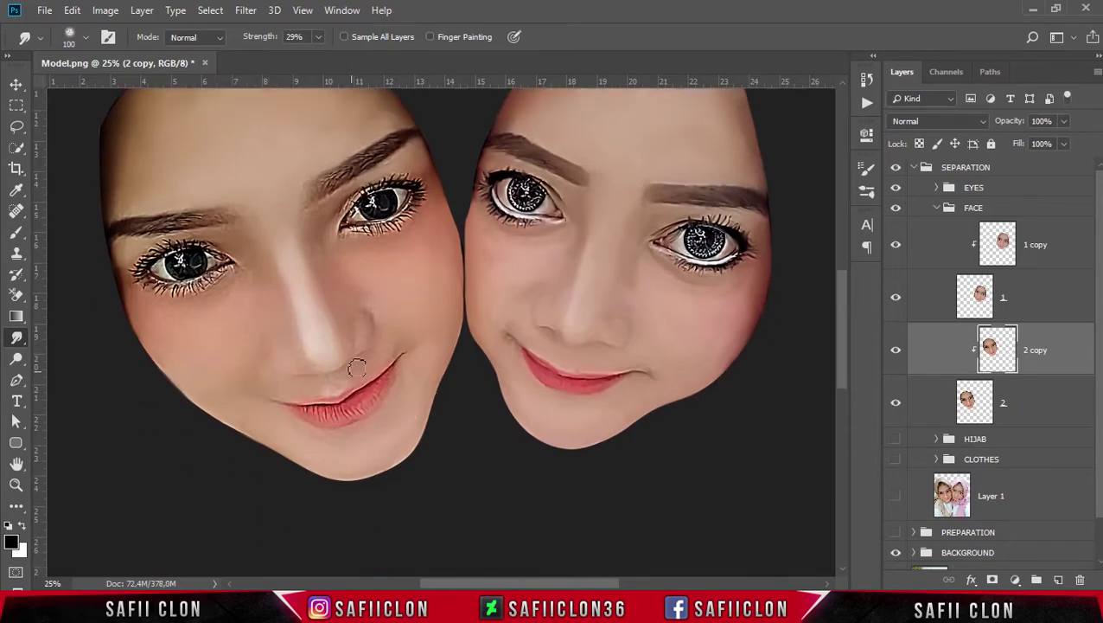
Step: Smooth the second face's nose and the cheek below its left eye, enlarging the smudge brush to 125 px
{"action": "key", "text": "ctrl+plus"}
{"action": "left_click_drag", "start_coordinate": [328, 314], "coordinate": [331, 352]}
{"action": "left_click_drag", "start_coordinate": [328, 295], "coordinate": [342, 311]}
{"action": "scroll", "coordinate": [507, 500], "scroll_direction": "left", "scroll_amount": 3}
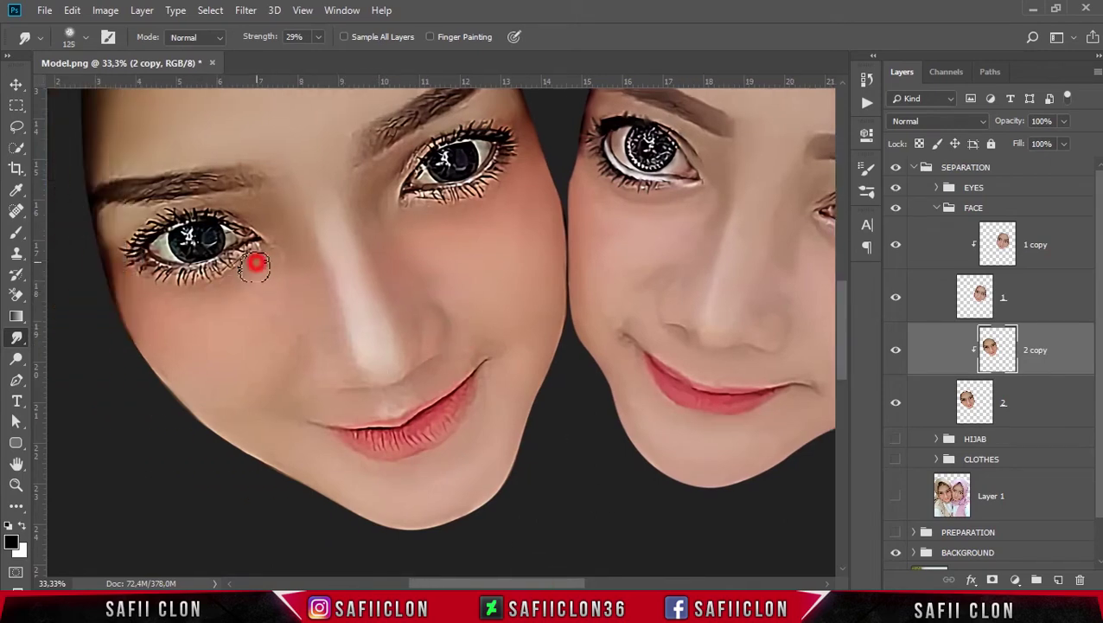
{"action": "key", "text": "bracketright"}
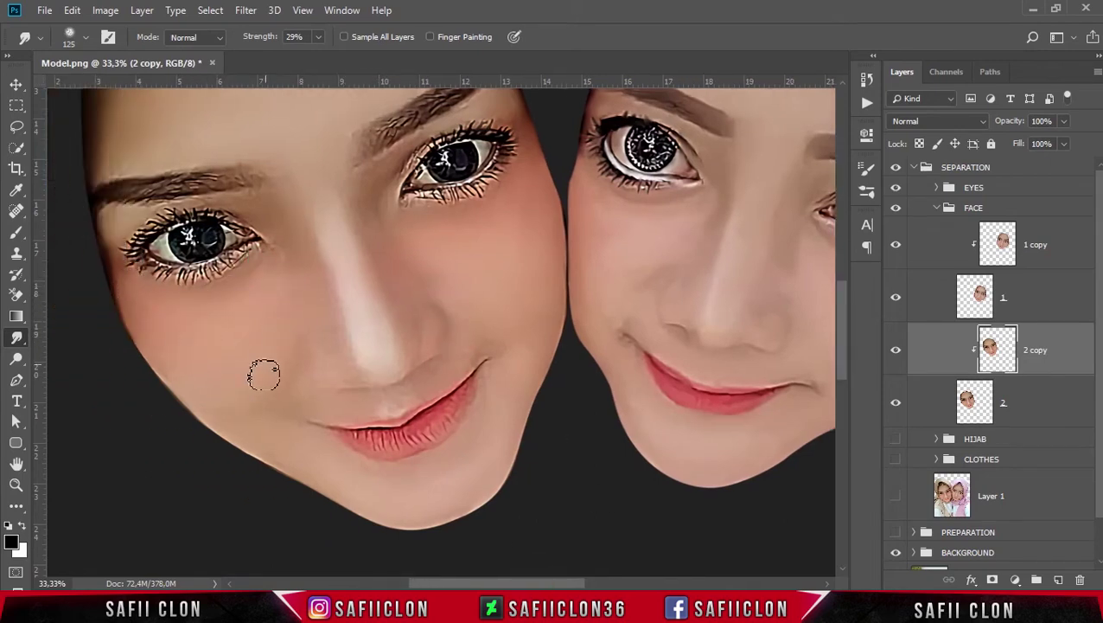
Step: Smooth the side and bridge of the second face's nose, and smudge both eyebrows with a 90 px brush
{"action": "mouse_move", "coordinate": [333, 338]}
{"action": "left_mouse_down"}
{"action": "mouse_move", "coordinate": [353, 364]}
{"action": "mouse_move", "coordinate": [347, 379]}
{"action": "mouse_move", "coordinate": [379, 383]}
{"action": "left_mouse_up"}
{"action": "key", "text": "bracketleft"}
{"action": "key", "text": "bracketleft"}
{"action": "scroll", "coordinate": [379, 363], "scroll_direction": "up", "scroll_amount": 2}
{"action": "left_click_drag", "start_coordinate": [354, 266], "coordinate": [375, 223]}
{"action": "left_click_drag", "start_coordinate": [401, 185], "coordinate": [489, 125]}
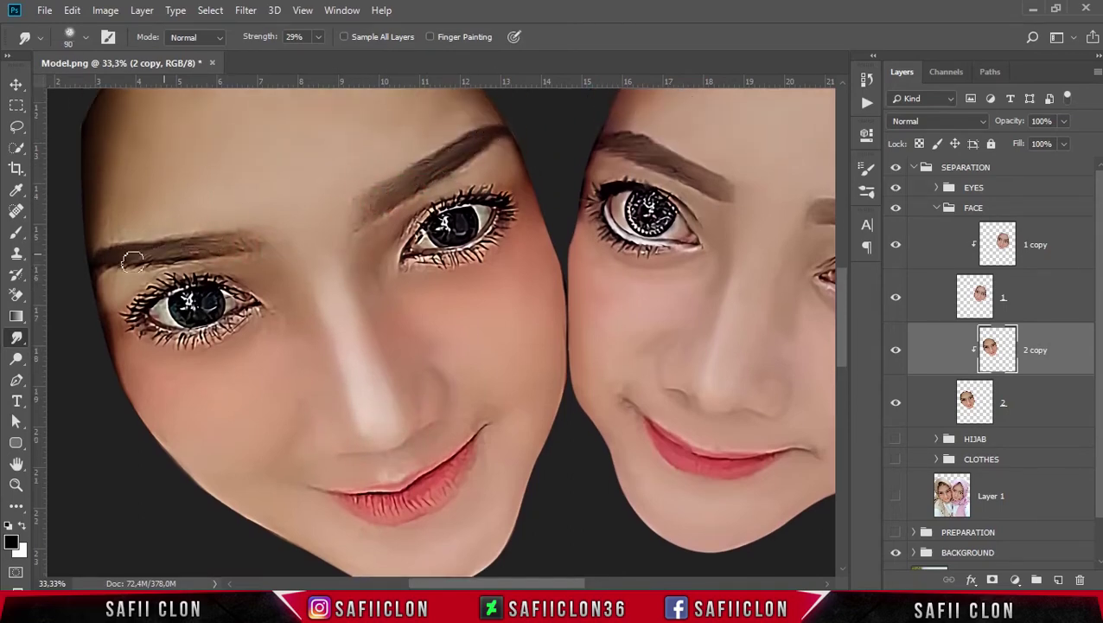
{"action": "left_click_drag", "start_coordinate": [249, 247], "coordinate": [93, 250]}
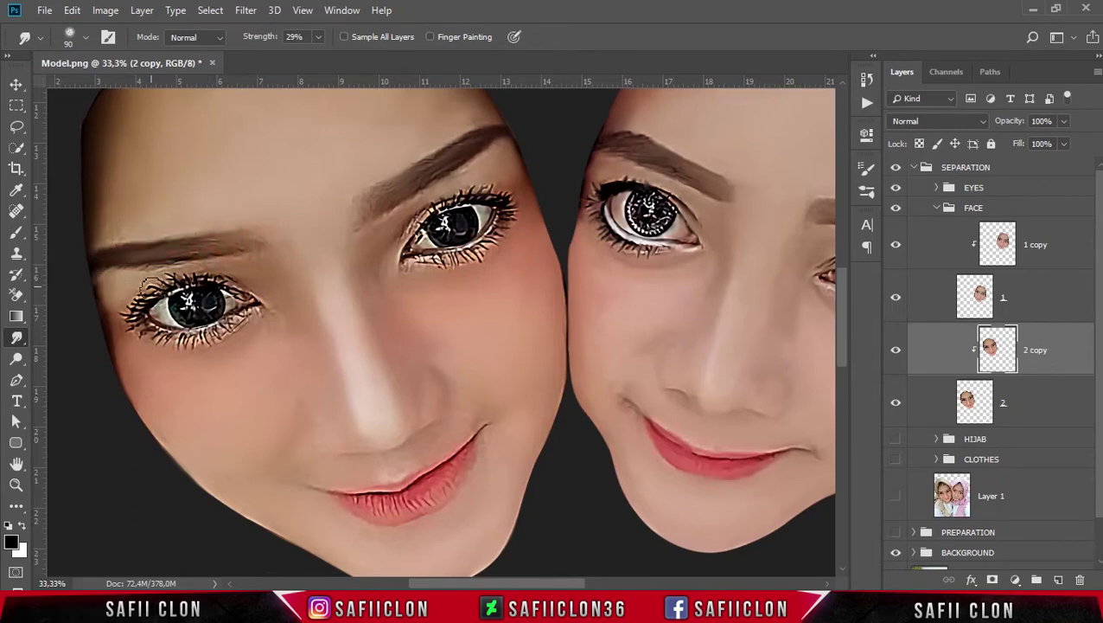
Step: Soften the lashes and skin around both of the second face's eyes with a 35 px smudge brush
{"action": "key", "text": "ctrl+plus"}
{"action": "scroll", "coordinate": [173, 309], "scroll_direction": "left", "scroll_amount": 4}
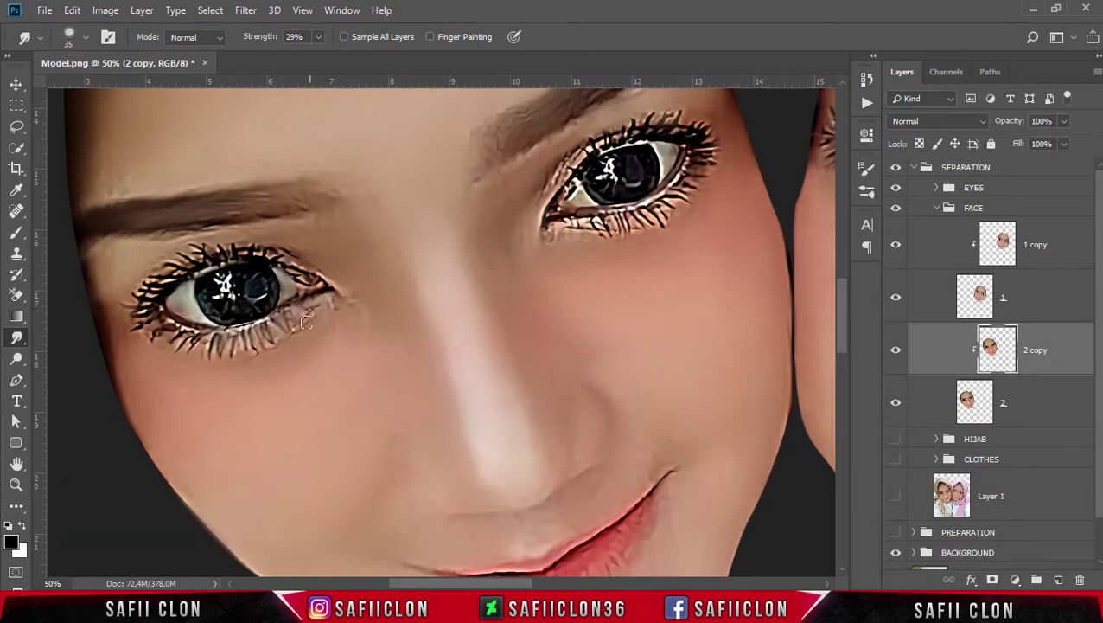
{"action": "left_click_drag", "start_coordinate": [298, 286], "coordinate": [262, 273]}
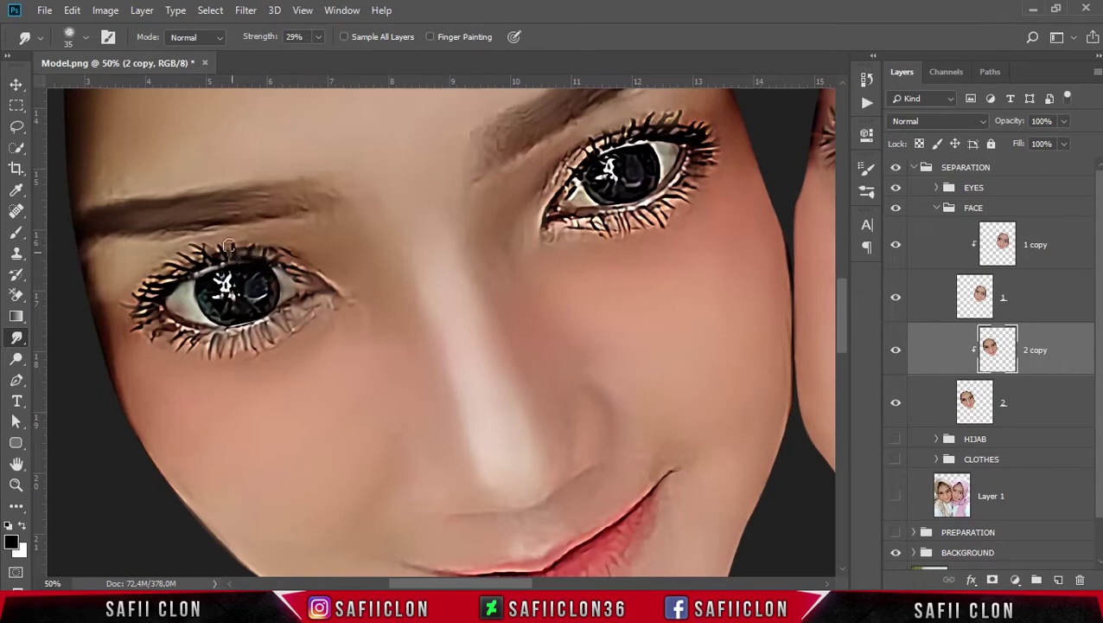
{"action": "mouse_move", "coordinate": [147, 285]}
{"action": "left_mouse_down"}
{"action": "mouse_move", "coordinate": [175, 317]}
{"action": "mouse_move", "coordinate": [162, 324]}
{"action": "mouse_move", "coordinate": [213, 334]}
{"action": "mouse_move", "coordinate": [177, 355]}
{"action": "left_mouse_up"}
{"action": "scroll", "coordinate": [671, 282], "scroll_direction": "up", "scroll_amount": 1}
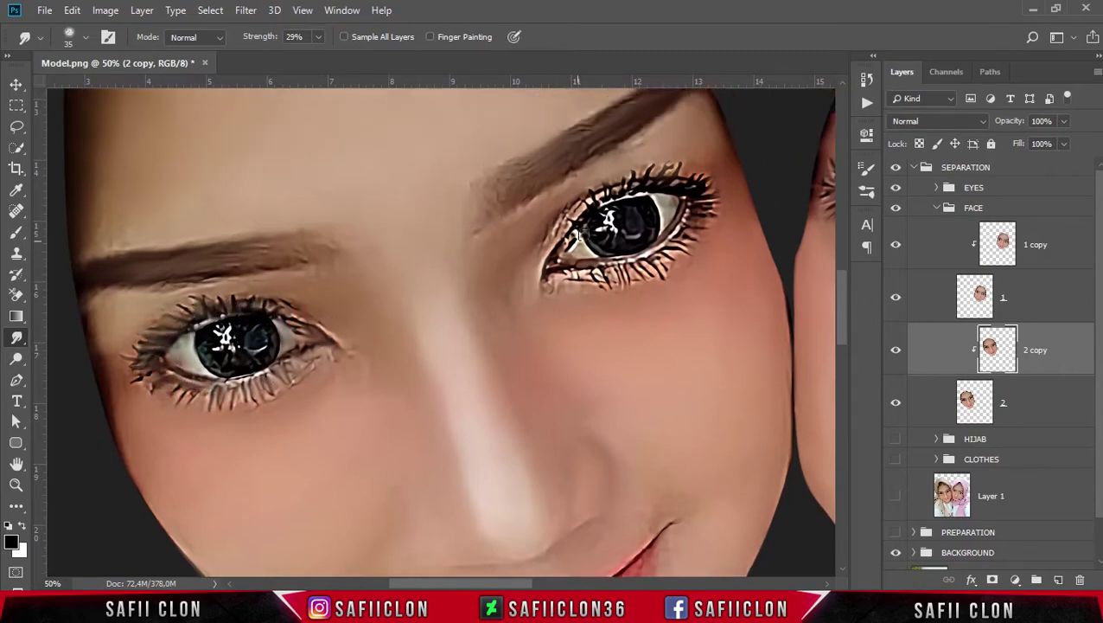
{"action": "mouse_move", "coordinate": [657, 187]}
{"action": "left_mouse_down"}
{"action": "mouse_move", "coordinate": [708, 210]}
{"action": "mouse_move", "coordinate": [688, 253]}
{"action": "mouse_move", "coordinate": [675, 276]}
{"action": "mouse_move", "coordinate": [652, 261]}
{"action": "mouse_move", "coordinate": [605, 274]}
{"action": "left_mouse_up"}
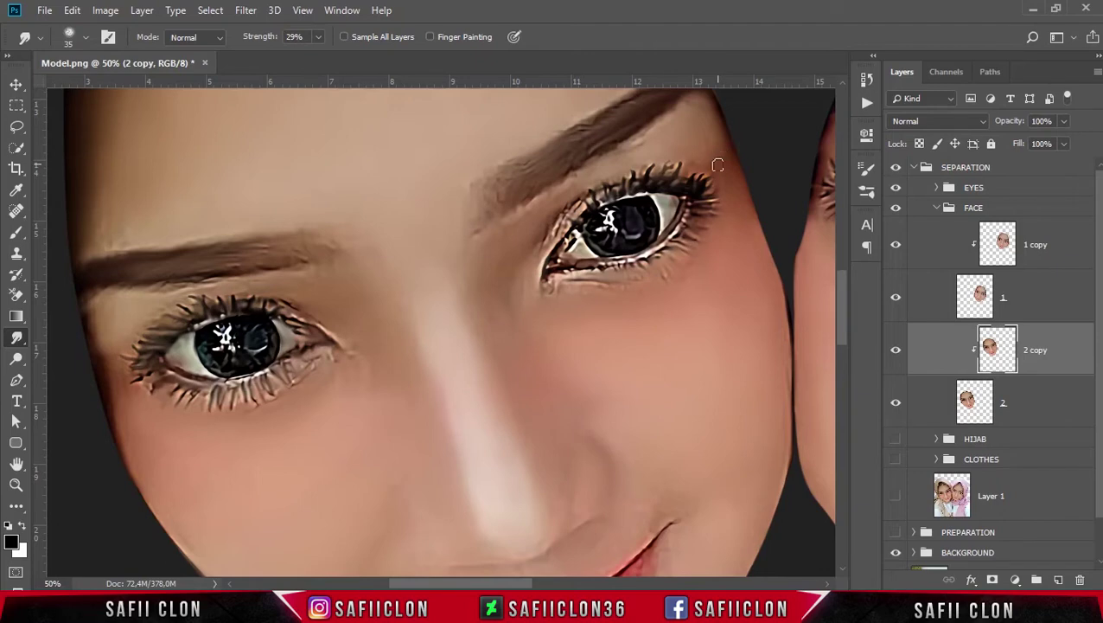
Step: Smudge the skin between the second face's eyebrows and inner eye corners with a 60 px brush
{"action": "scroll", "coordinate": [711, 165], "scroll_direction": "up", "scroll_amount": 1}
{"action": "key", "text": "]"}
{"action": "key", "text": "]"}
{"action": "key", "text": "]"}
{"action": "key", "text": "]"}
{"action": "left_click_drag", "start_coordinate": [514, 270], "coordinate": [513, 248]}
{"action": "scroll", "coordinate": [574, 232], "scroll_direction": "up", "scroll_amount": 3}
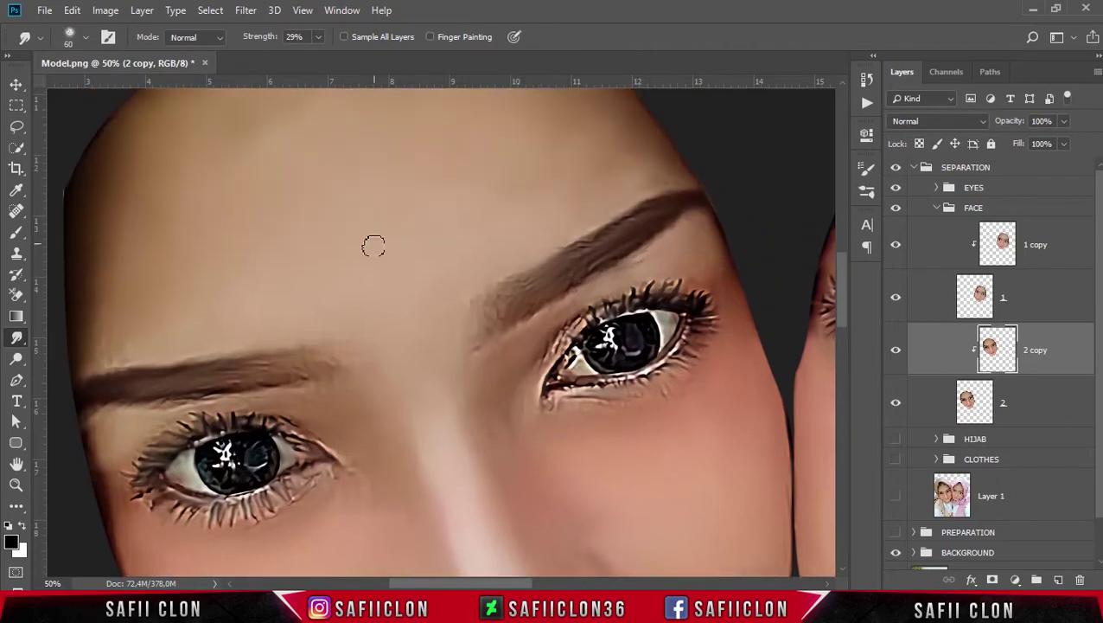
{"action": "scroll", "coordinate": [465, 327], "scroll_direction": "down", "scroll_amount": 1}
{"action": "key", "text": "ctrl+bracketleft"}
{"action": "key", "text": "ctrl+z"}
Step: Raise the smudge strength to 46% and smooth the second face's forehead and upper cheeks, starting with a 250 px brush
{"action": "key", "text": "ctrl+minus"}
{"action": "key", "text": "ctrl+minus"}
{"action": "key", "text": "ctrl+minus"}
{"action": "key", "text": "ctrl+plus"}
{"action": "left_click", "coordinate": [318, 37]}
{"action": "left_click_drag", "start_coordinate": [317, 55], "coordinate": [332, 56]}
{"action": "key", "text": "]"}
{"action": "key", "text": "]"}
{"action": "key", "text": "]"}
{"action": "key", "text": "]"}
{"action": "key", "text": "]"}
{"action": "key", "text": "]"}
{"action": "key", "text": "]"}
{"action": "key", "text": "]"}
{"action": "key", "text": "]"}
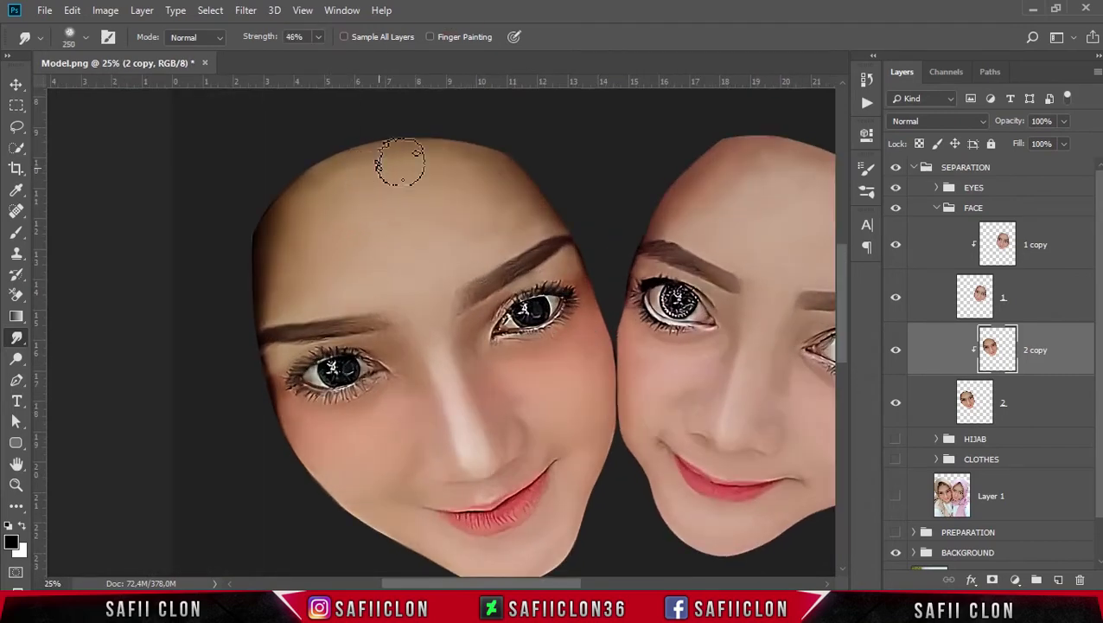
{"action": "scroll", "coordinate": [270, 325], "scroll_direction": "down", "scroll_amount": 2}
{"action": "mouse_move", "coordinate": [399, 155]}
{"action": "left_mouse_down"}
{"action": "mouse_move", "coordinate": [483, 136]}
{"action": "mouse_move", "coordinate": [504, 144]}
{"action": "left_mouse_up"}
{"action": "scroll", "coordinate": [370, 288], "scroll_direction": "down", "scroll_amount": 2}
{"action": "mouse_move", "coordinate": [366, 242]}
{"action": "left_mouse_down"}
{"action": "mouse_move", "coordinate": [374, 262]}
{"action": "mouse_move", "coordinate": [349, 313]}
{"action": "left_mouse_up"}
{"action": "key", "text": "["}
{"action": "key", "text": "["}
{"action": "left_click_drag", "start_coordinate": [515, 209], "coordinate": [571, 198]}
Step: Smooth the skin between the second face's nose and upper lip at 100 px, and the nose tip and nostril edge at 60 px
{"action": "key", "text": "bracketleft"}
{"action": "key", "text": "ctrl+plus"}
{"action": "key", "text": "ctrl+plus"}
{"action": "key", "text": "ctrl+plus"}
{"action": "key", "text": "bracketleft"}
{"action": "key", "text": "bracketleft"}
{"action": "key", "text": "bracketleft"}
{"action": "key", "text": "bracketleft"}
{"action": "key", "text": "bracketleft"}
{"action": "key", "text": "bracketleft"}
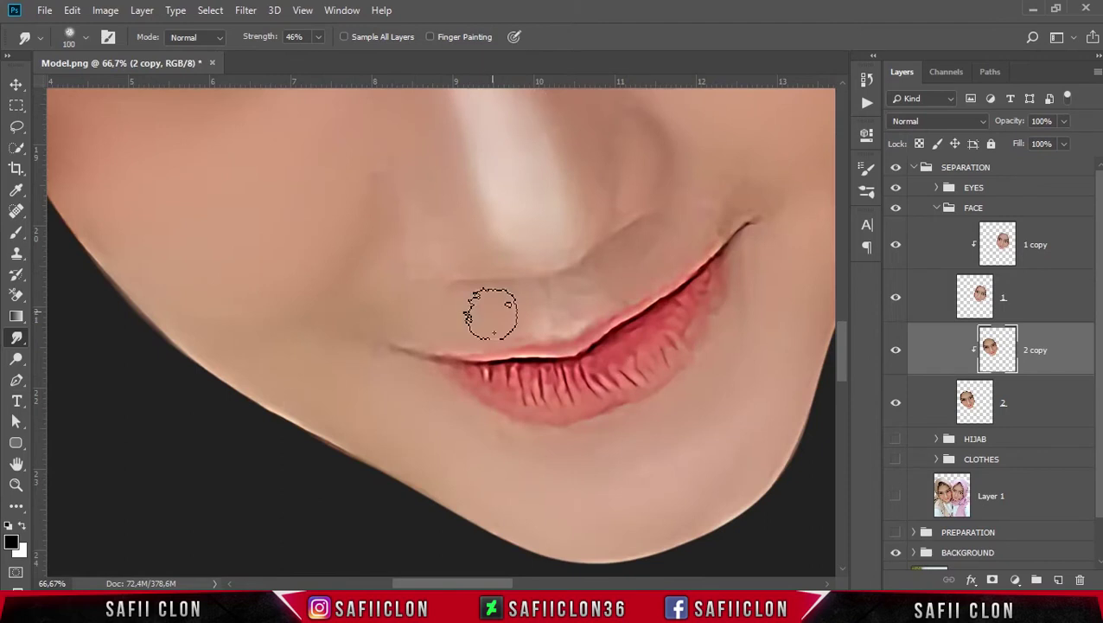
{"action": "left_click_drag", "start_coordinate": [562, 302], "coordinate": [586, 308]}
{"action": "left_click_drag", "start_coordinate": [494, 241], "coordinate": [554, 273]}
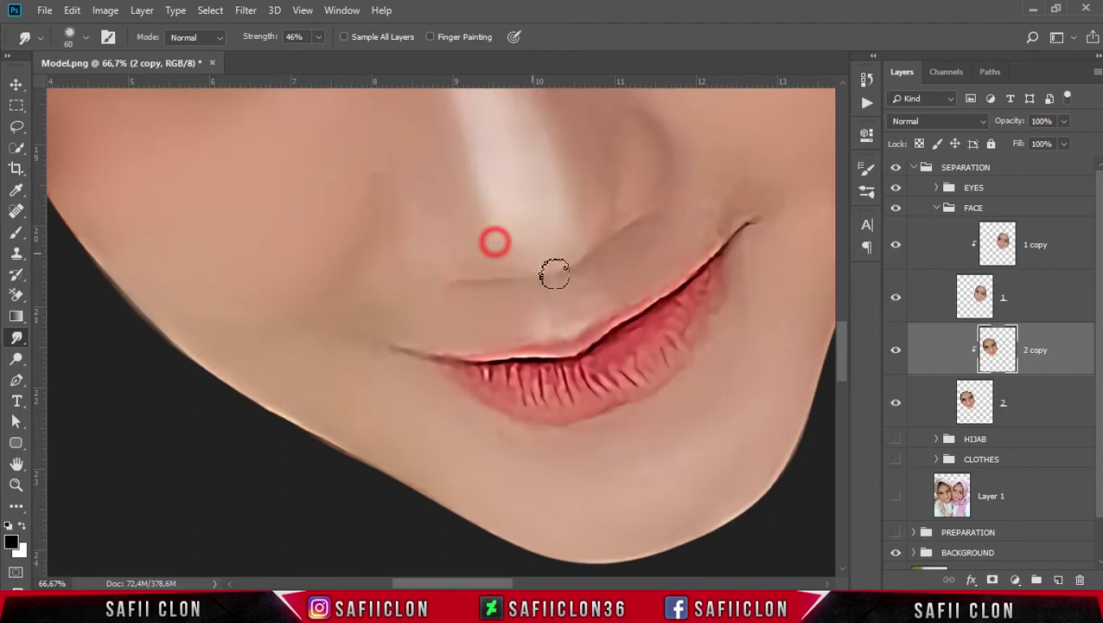
{"action": "scroll", "coordinate": [556, 303], "scroll_direction": "right", "scroll_amount": 3}
{"action": "left_click_drag", "start_coordinate": [544, 191], "coordinate": [551, 215]}
{"action": "left_click_drag", "start_coordinate": [581, 188], "coordinate": [598, 202]}
{"action": "left_click_drag", "start_coordinate": [581, 256], "coordinate": [563, 235]}
Step: Lower the smudge strength to 40% and smooth the creases of the second face's lower lip with a 35 px brush
{"action": "left_click", "coordinate": [318, 38]}
{"action": "left_click_drag", "start_coordinate": [319, 54], "coordinate": [314, 54]}
{"action": "key", "text": "bracketleft"}
{"action": "key", "text": "bracketleft"}
{"action": "key", "text": "bracketleft"}
{"action": "key", "text": "bracketleft"}
{"action": "mouse_move", "coordinate": [315, 380]}
{"action": "left_mouse_down"}
{"action": "mouse_move", "coordinate": [403, 384]}
{"action": "mouse_move", "coordinate": [423, 365]}
{"action": "left_mouse_up"}
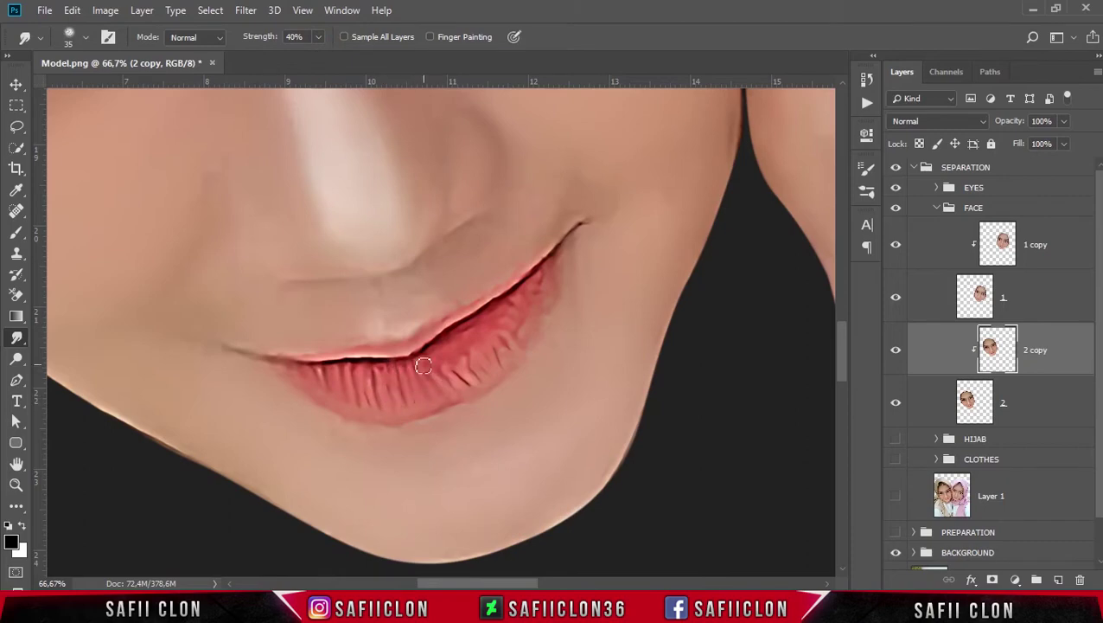
{"action": "left_click_drag", "start_coordinate": [510, 362], "coordinate": [453, 396]}
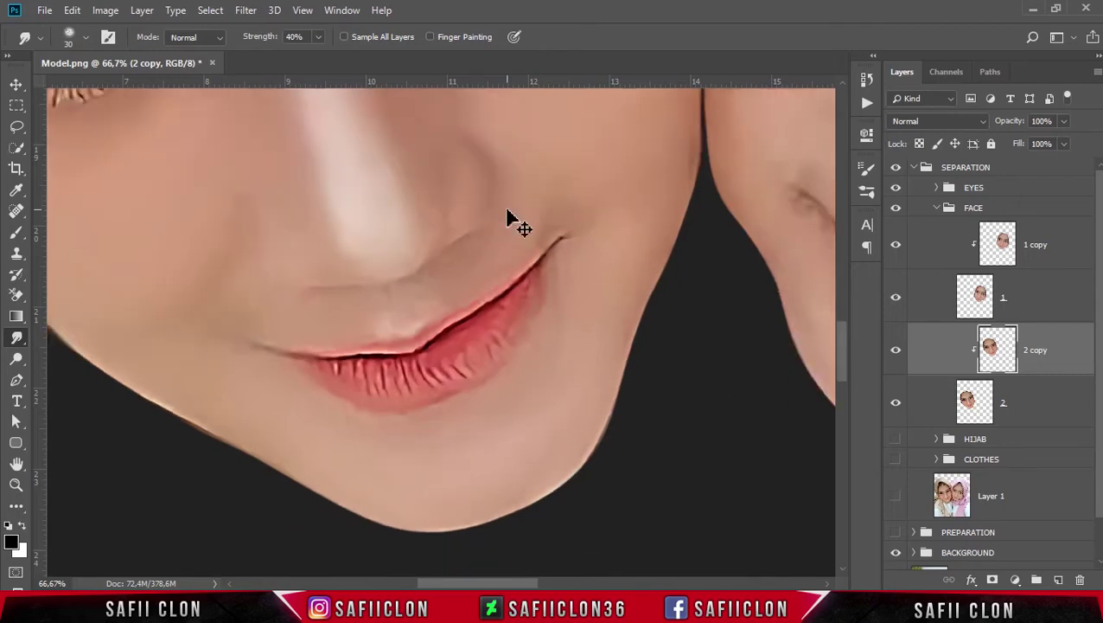
Step: Compare the second face before and after smudging by toggling the visibility of the 2 copy layer
{"action": "key", "text": "ctrl+minus"}
{"action": "key", "text": "ctrl+minus"}
{"action": "key", "text": "ctrl+minus"}
{"action": "key", "text": "ctrl+minus"}
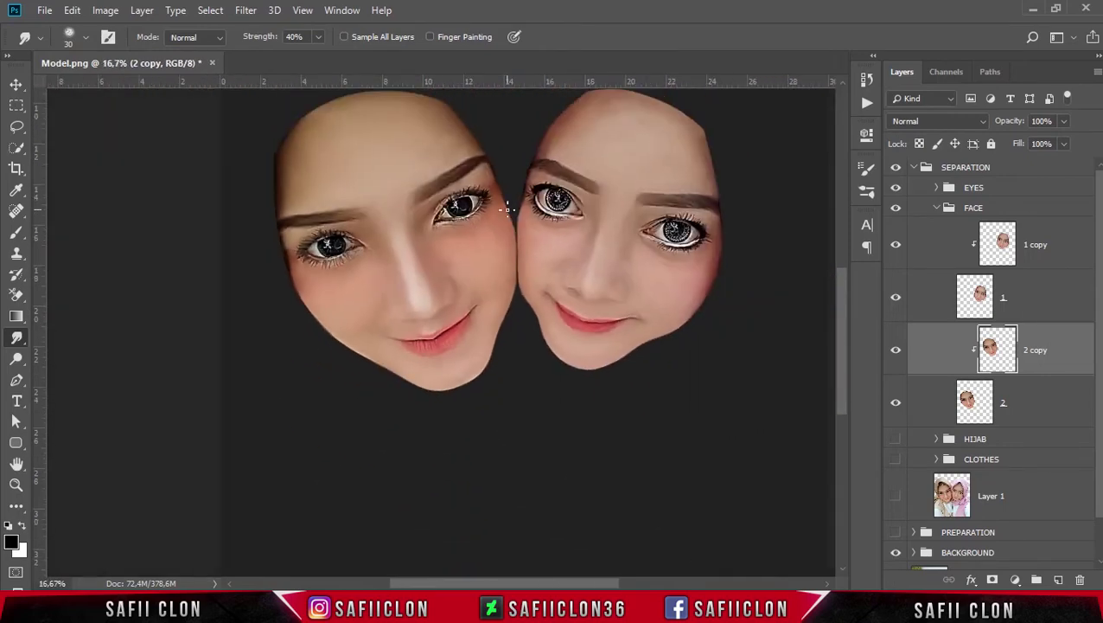
{"action": "left_click", "coordinate": [896, 351]}
{"action": "left_click", "coordinate": [896, 351]}
{"action": "left_click", "coordinate": [896, 350]}
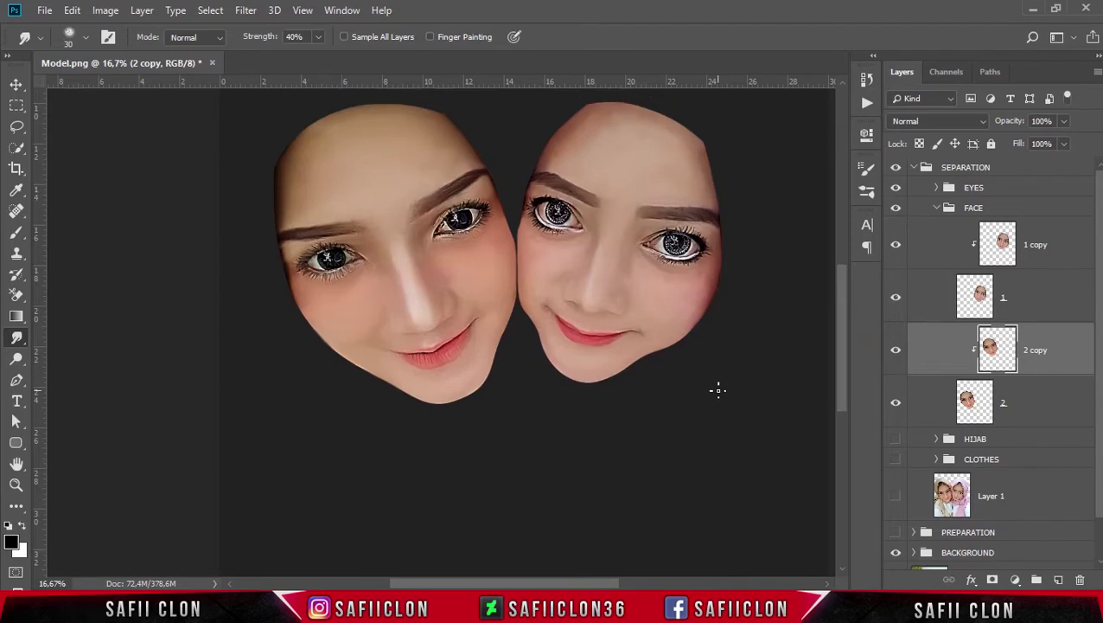
Step: Collapse the FACE group and add a new layer above it as a clipping mask
{"action": "left_click", "coordinate": [998, 210]}
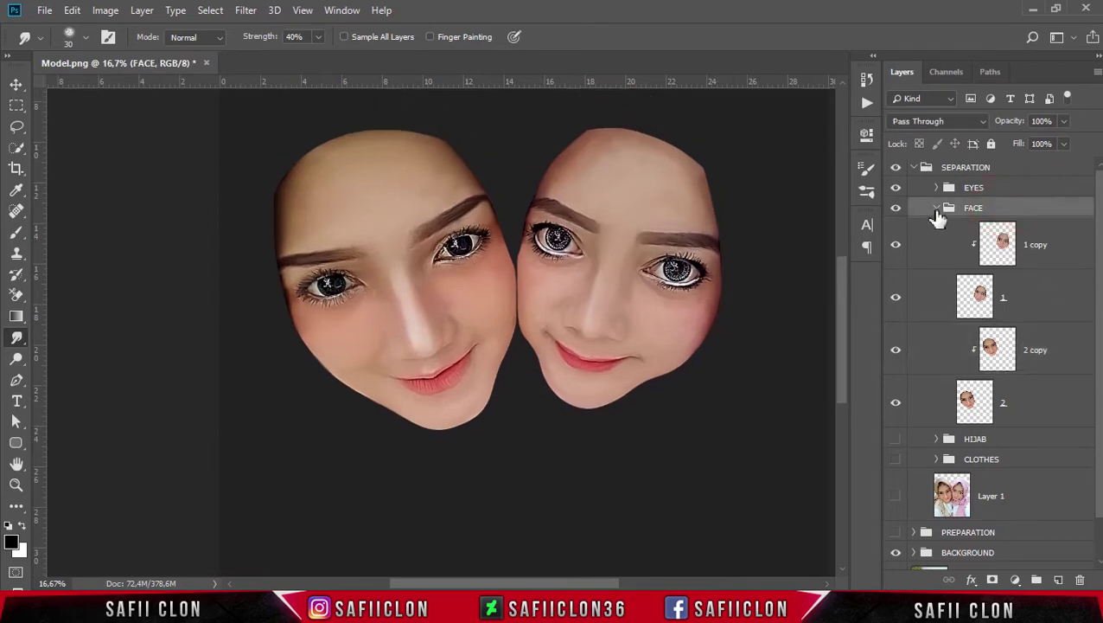
{"action": "left_click", "coordinate": [937, 210]}
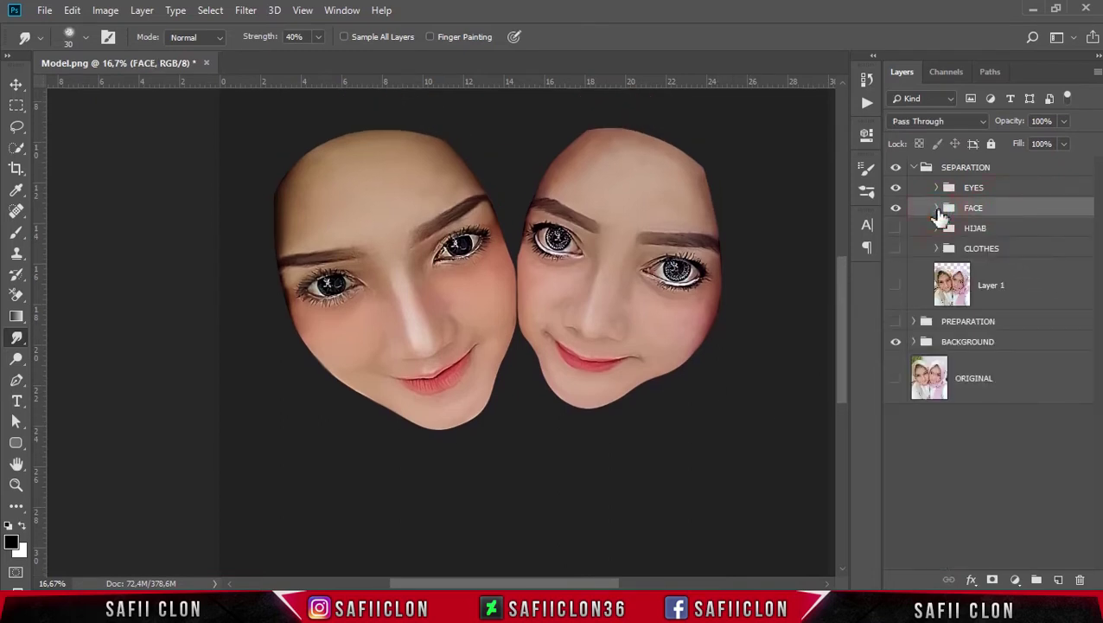
{"action": "left_click", "coordinate": [1060, 580]}
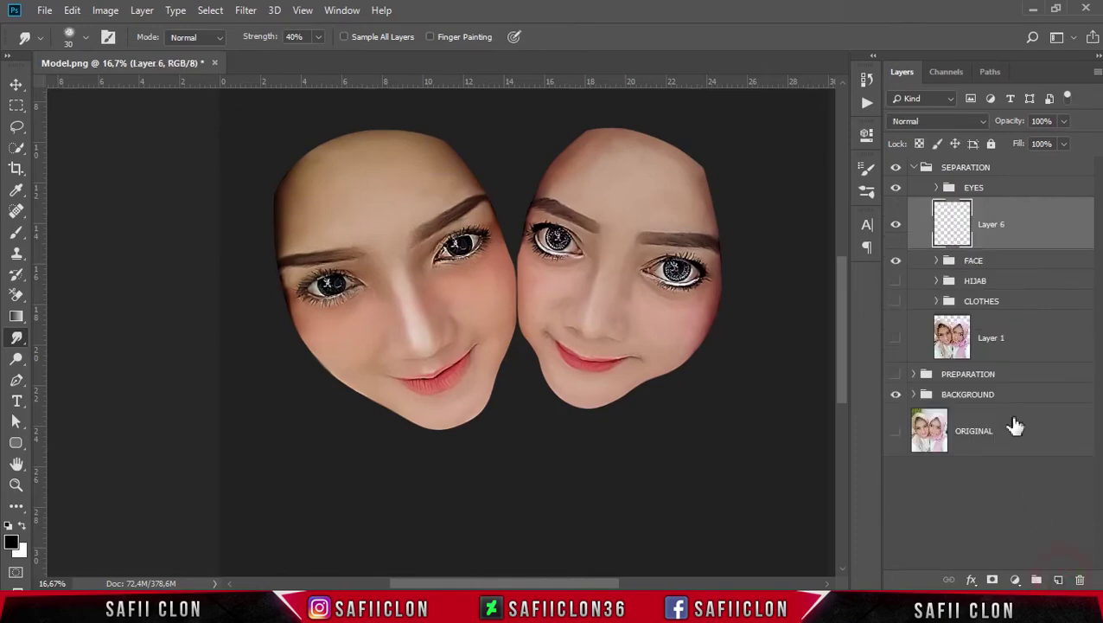
{"action": "right_click", "coordinate": [1027, 220]}
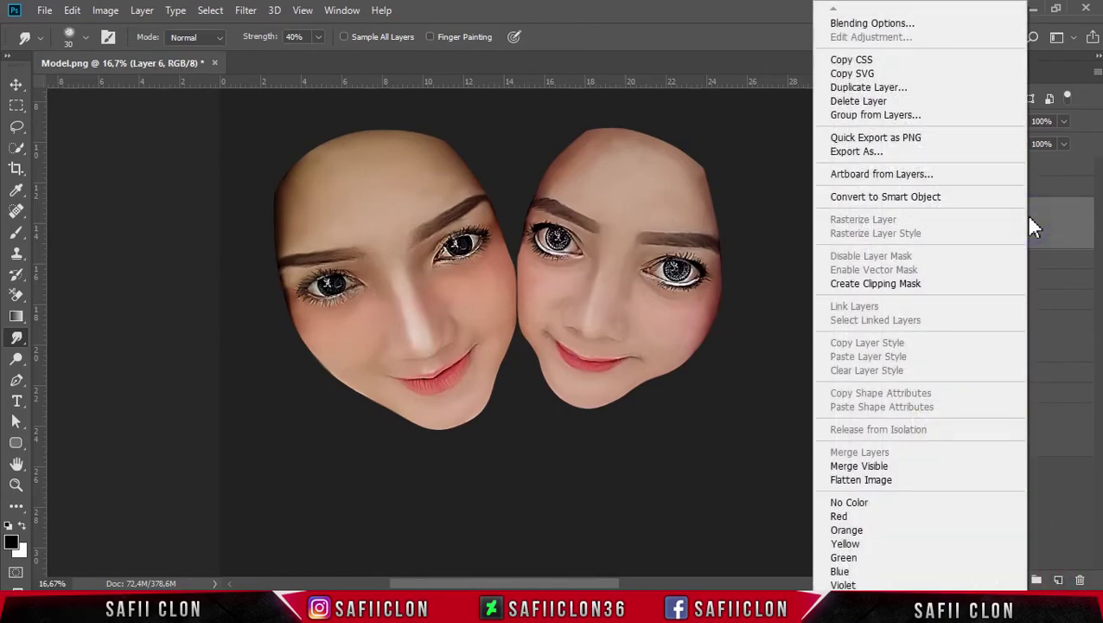
{"action": "left_click", "coordinate": [904, 283]}
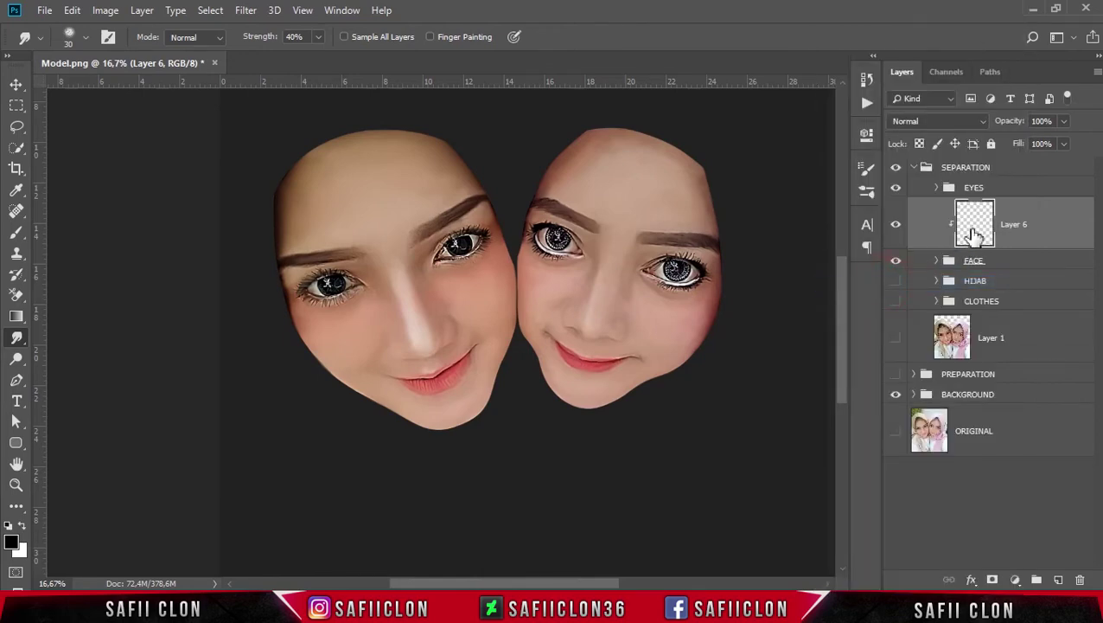
Step: Fill the new clipped layer with 50% Gray and set its blend mode to Soft Light
{"action": "left_click", "coordinate": [72, 10]}
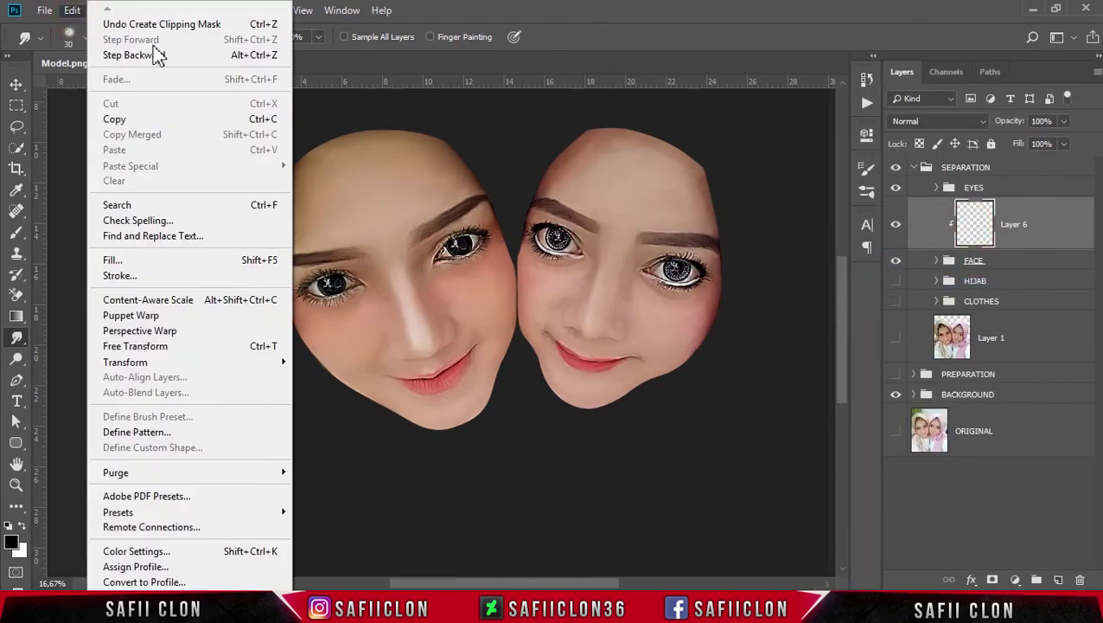
{"action": "left_click", "coordinate": [163, 261]}
{"action": "left_click", "coordinate": [565, 145]}
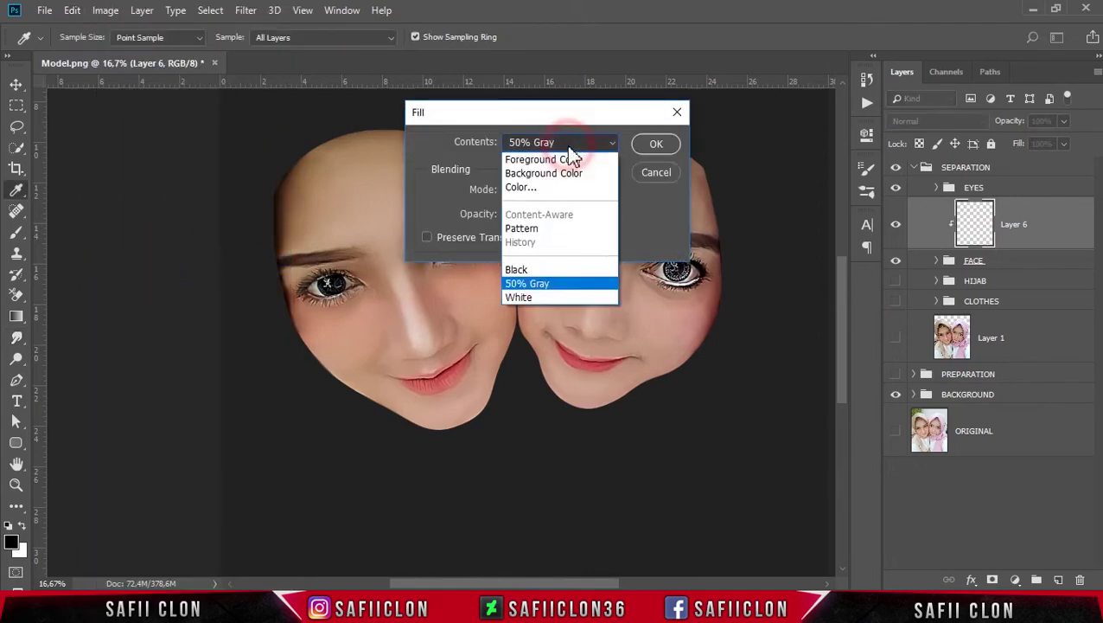
{"action": "left_click", "coordinate": [534, 284]}
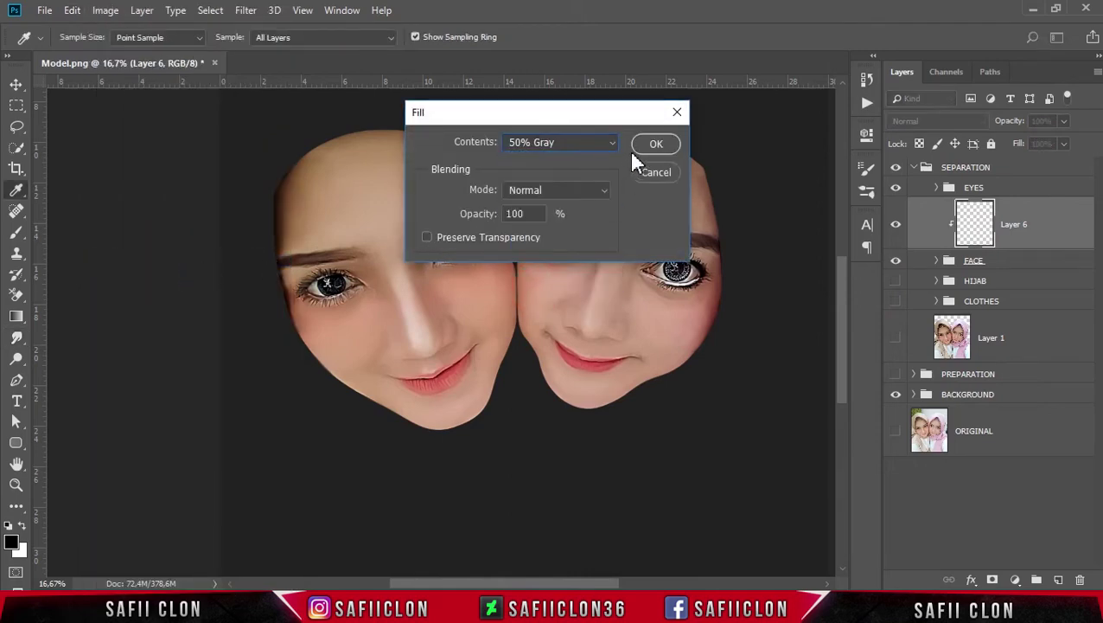
{"action": "left_click", "coordinate": [654, 144]}
{"action": "key", "text": "r"}
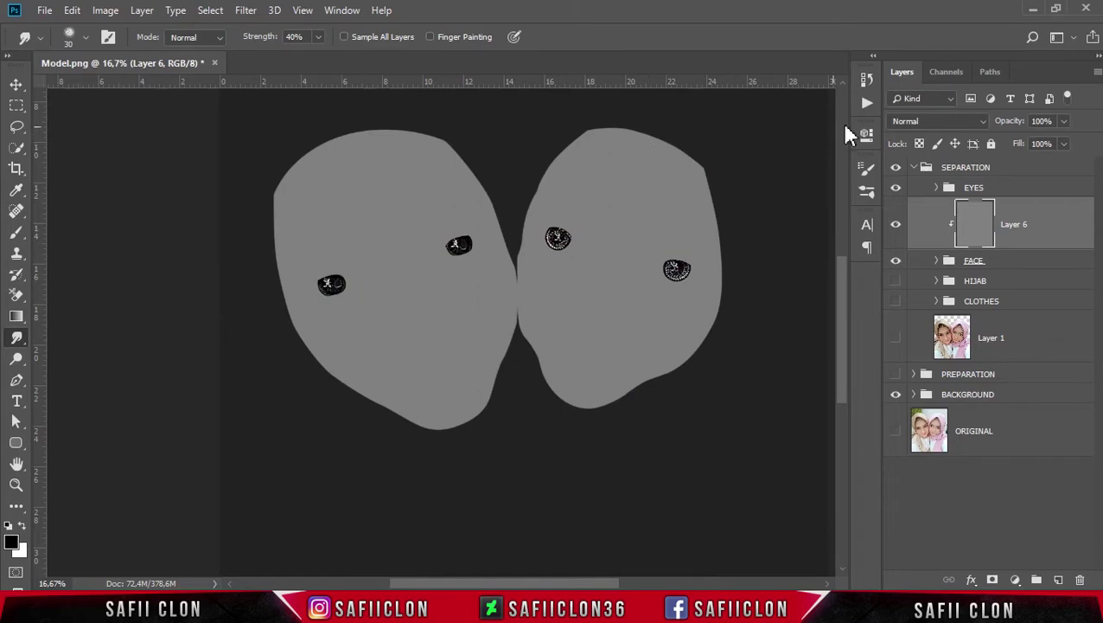
{"action": "left_click", "coordinate": [946, 126]}
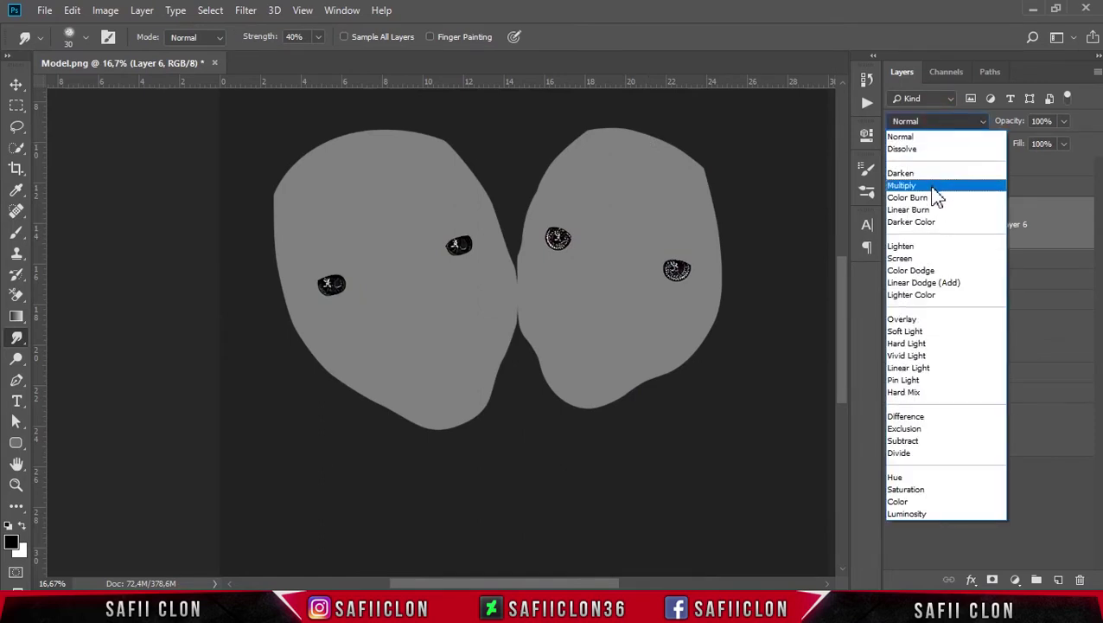
{"action": "left_click", "coordinate": [906, 331]}
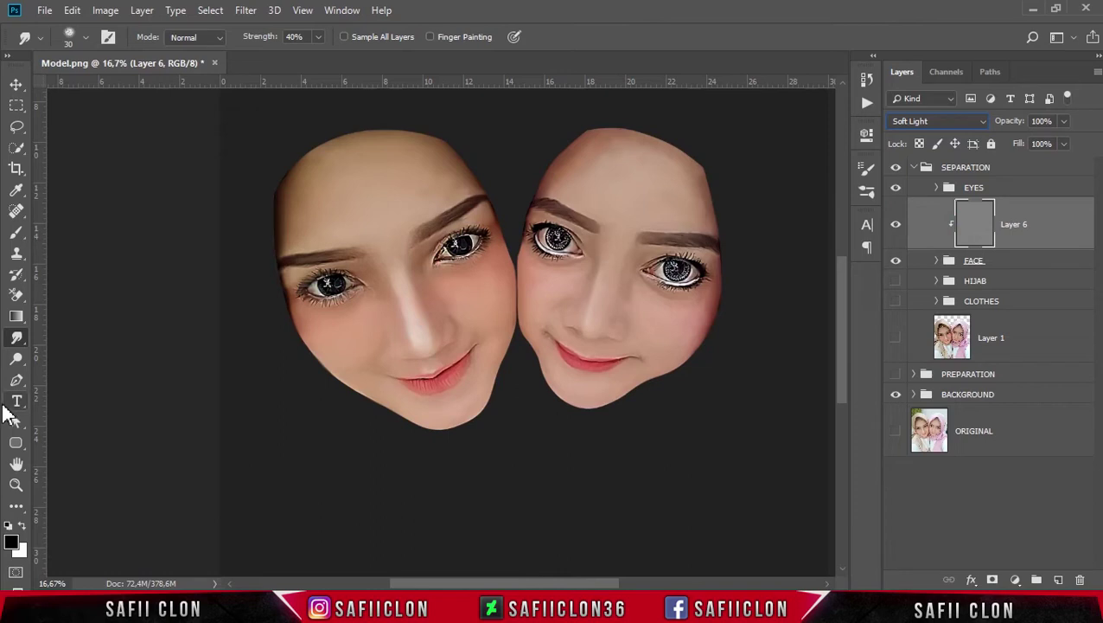
Step: Darken the second face's left edge using the Burn tool with a 175 px Soft Round brush at 26% exposure
{"action": "mouse_move", "coordinate": [17, 358]}
{"action": "left_mouse_down"}
{"action": "mouse_move", "coordinate": [57, 358]}
{"action": "mouse_move", "coordinate": [96, 380]}
{"action": "mouse_move", "coordinate": [90, 373]}
{"action": "left_mouse_up"}
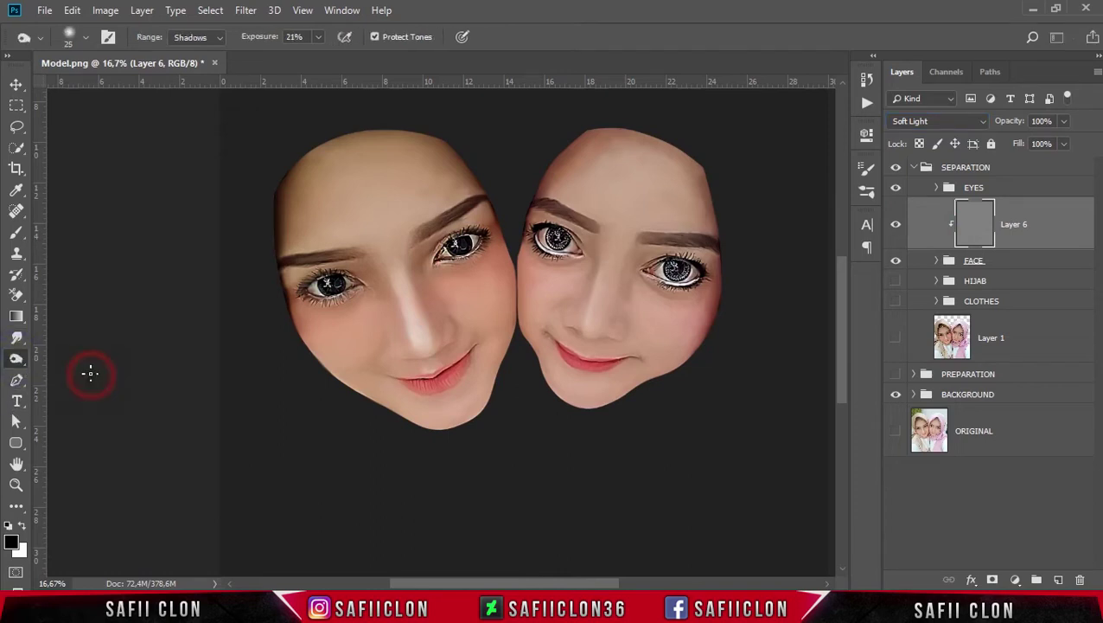
{"action": "key", "text": "ctrl+plus"}
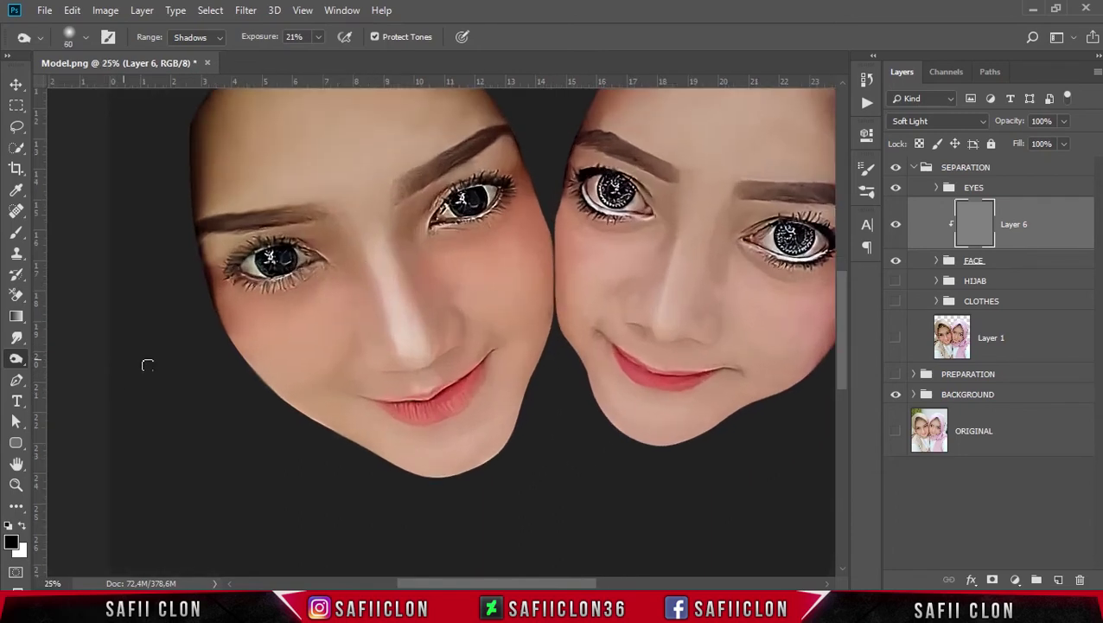
{"action": "left_click", "coordinate": [85, 37]}
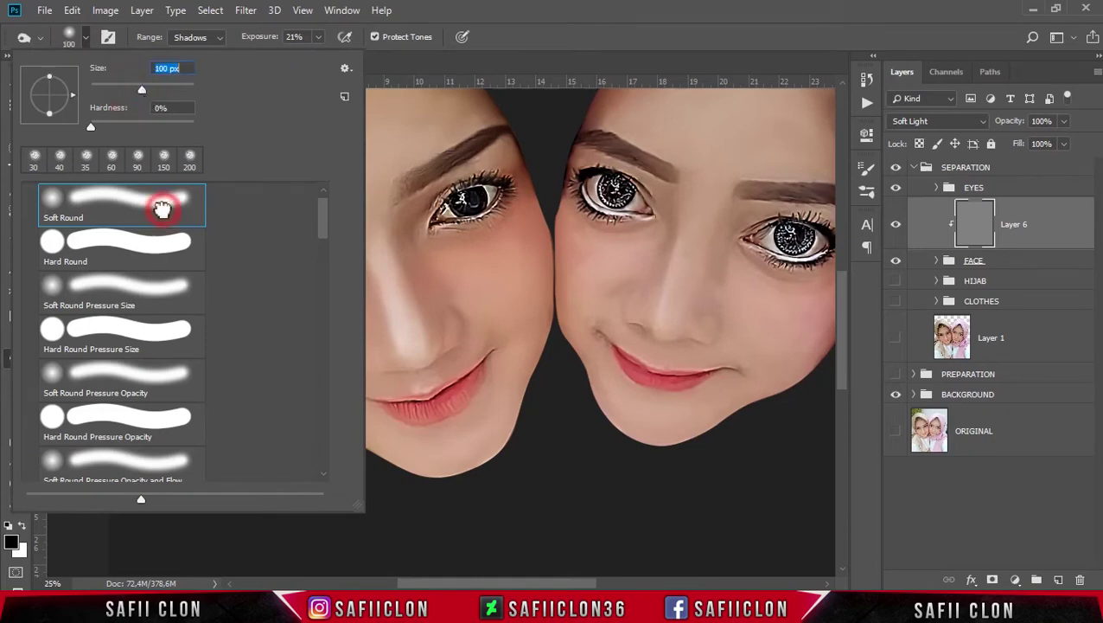
{"action": "left_click", "coordinate": [319, 37]}
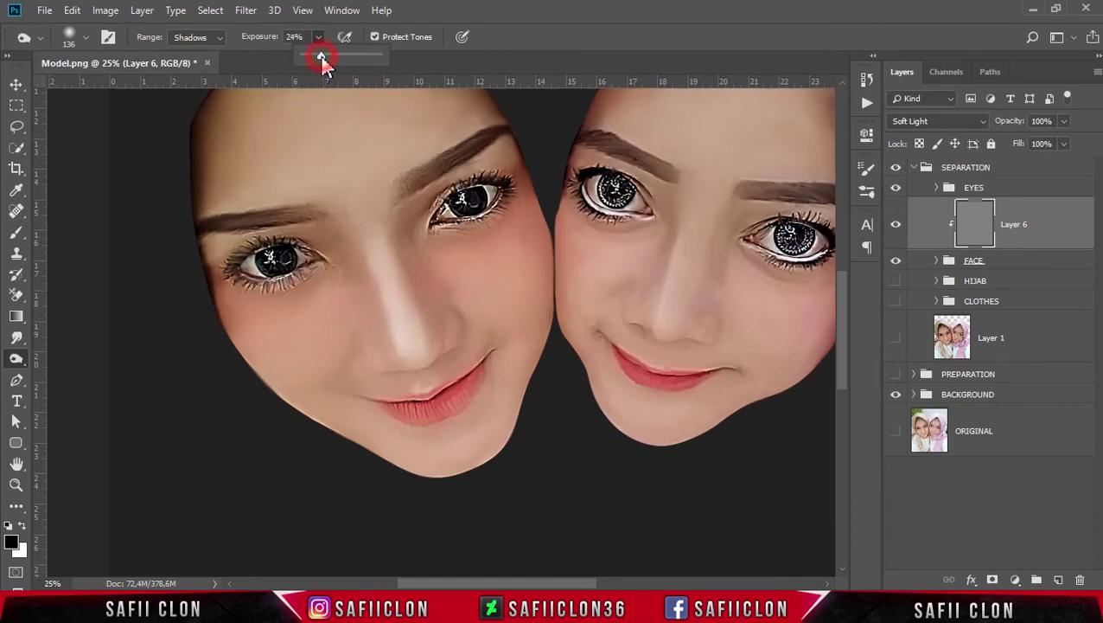
{"action": "left_click", "coordinate": [425, 7]}
{"action": "key", "text": "bracketright"}
{"action": "key", "text": "bracketright"}
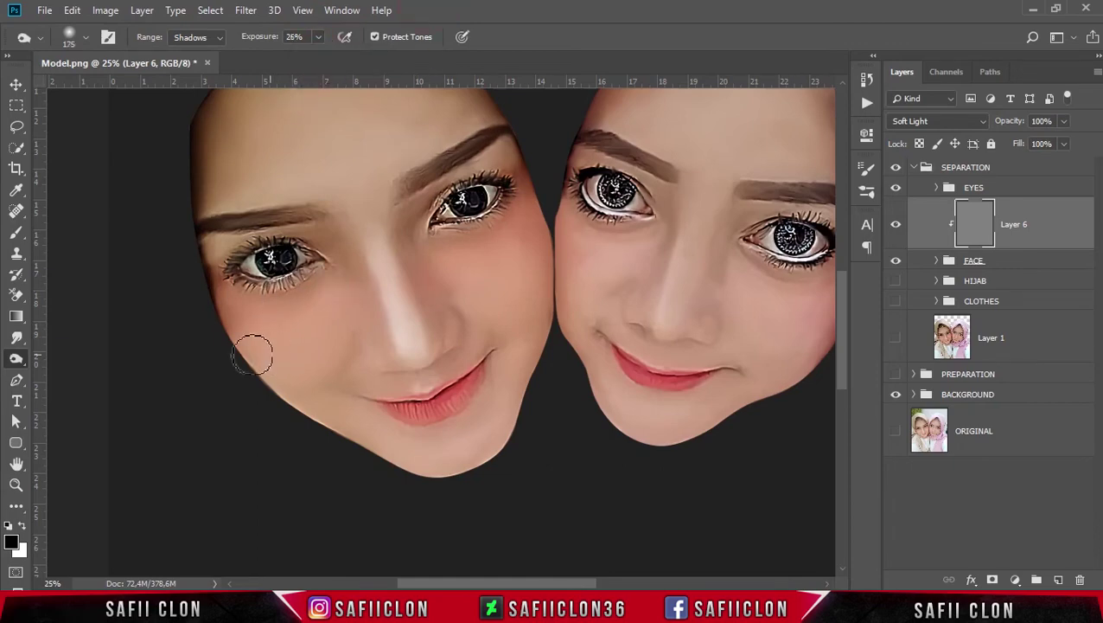
{"action": "mouse_move", "coordinate": [236, 336]}
{"action": "left_mouse_down"}
{"action": "mouse_move", "coordinate": [217, 308]}
{"action": "mouse_move", "coordinate": [227, 350]}
{"action": "mouse_move", "coordinate": [234, 357]}
{"action": "mouse_move", "coordinate": [239, 346]}
{"action": "left_mouse_up"}
{"action": "scroll", "coordinate": [192, 328], "scroll_direction": "up", "scroll_amount": 2}
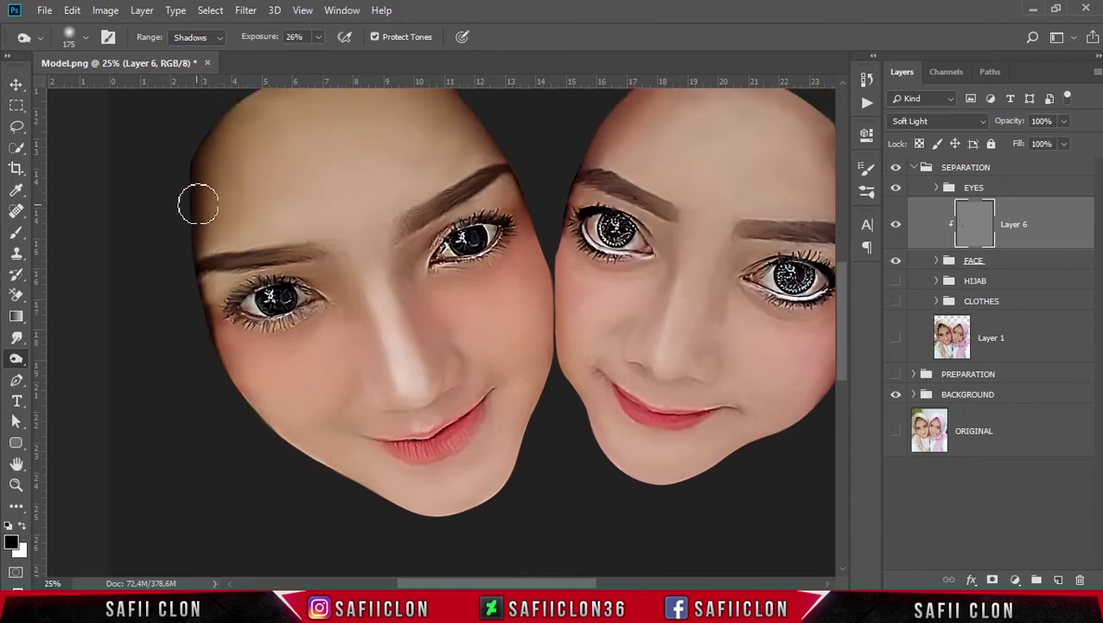
{"action": "scroll", "coordinate": [234, 149], "scroll_direction": "up", "scroll_amount": 2}
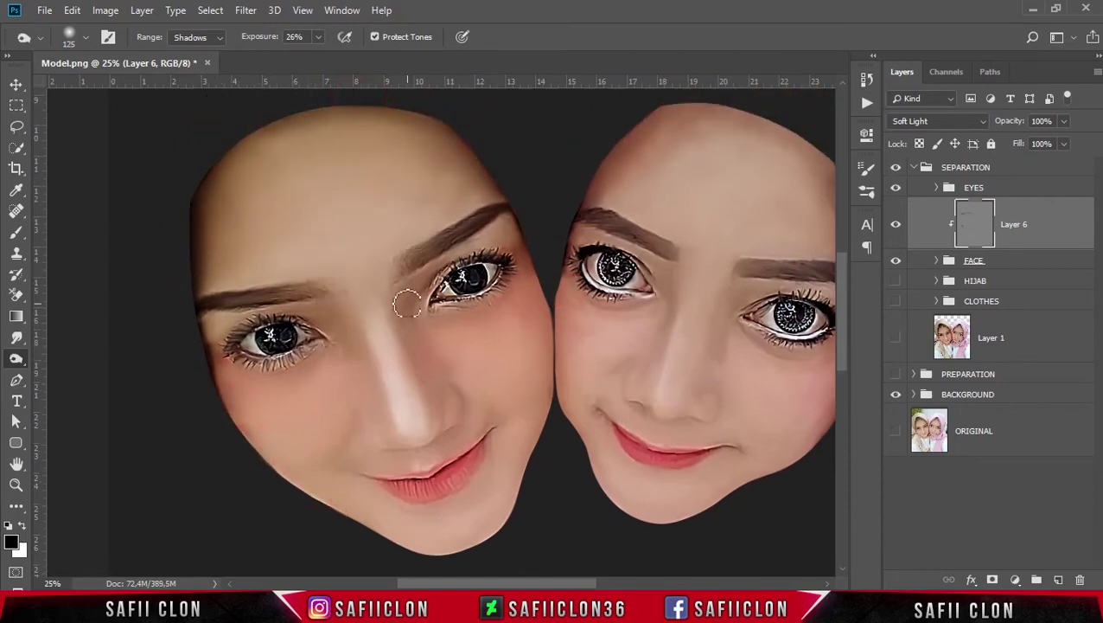
Step: Burn shading along both sides of the second face's nose with a 150 px brush, lowering the exposure to 21%
{"action": "key", "text": "]"}
{"action": "left_click_drag", "start_coordinate": [412, 320], "coordinate": [446, 388]}
{"action": "left_click", "coordinate": [318, 38]}
{"action": "left_click", "coordinate": [314, 57]}
{"action": "mouse_move", "coordinate": [331, 320]}
{"action": "left_mouse_down"}
{"action": "mouse_move", "coordinate": [365, 372]}
{"action": "mouse_move", "coordinate": [358, 363]}
{"action": "mouse_move", "coordinate": [383, 472]}
{"action": "left_mouse_up"}
Step: Burn the shadow beneath the second face's nose and around its nostril with a 45 px brush
{"action": "key", "text": "ctrl+plus"}
{"action": "key", "text": "ctrl+plus"}
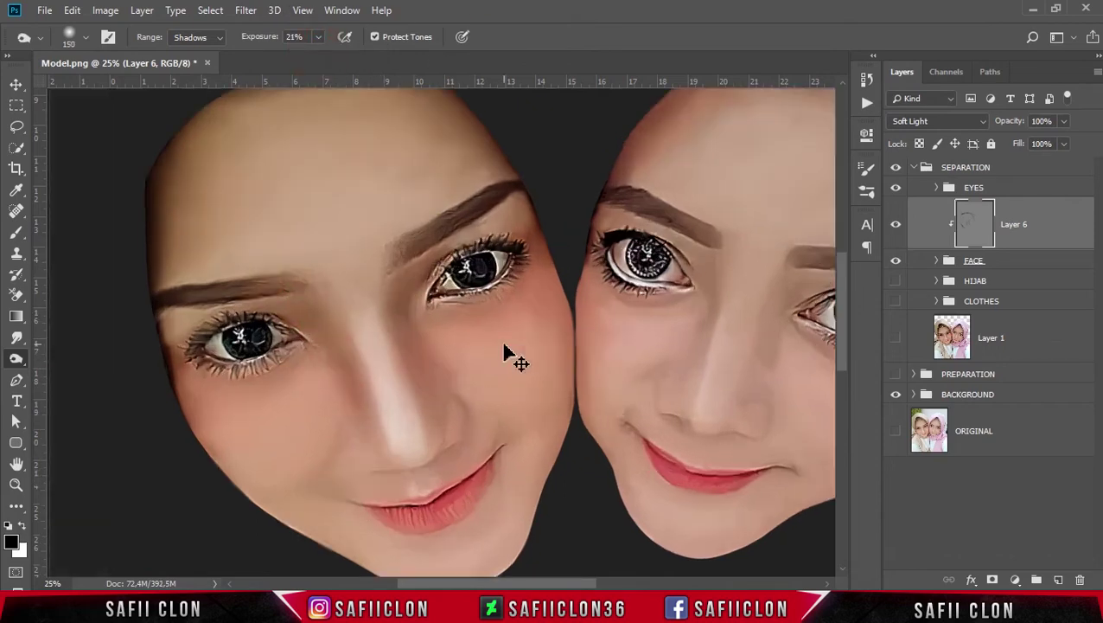
{"action": "scroll", "coordinate": [504, 347], "scroll_direction": "down", "scroll_amount": 2}
{"action": "key", "text": "["}
{"action": "scroll", "coordinate": [504, 347], "scroll_direction": "down", "scroll_amount": 1}
{"action": "key", "text": "["}
{"action": "key", "text": "["}
{"action": "key", "text": "["}
{"action": "key", "text": "["}
{"action": "key", "text": "["}
{"action": "key", "text": "["}
{"action": "key", "text": "["}
{"action": "key", "text": "["}
{"action": "mouse_move", "coordinate": [327, 441]}
{"action": "left_mouse_down"}
{"action": "mouse_move", "coordinate": [410, 433]}
{"action": "mouse_move", "coordinate": [430, 415]}
{"action": "left_mouse_up"}
{"action": "mouse_move", "coordinate": [439, 317]}
{"action": "left_mouse_down"}
{"action": "mouse_move", "coordinate": [480, 311]}
{"action": "mouse_move", "coordinate": [488, 342]}
{"action": "mouse_move", "coordinate": [476, 391]}
{"action": "left_mouse_up"}
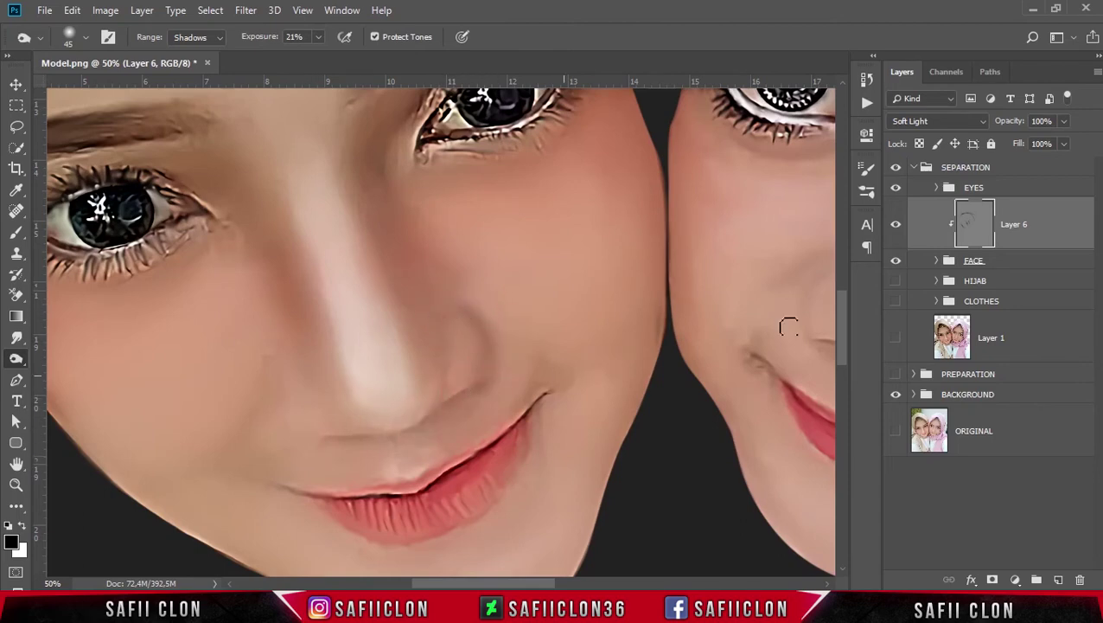
Step: With the 2 copy layer temporarily hidden, burn the left face's nostril outline and the lower edge of its nose
{"action": "left_click", "coordinate": [936, 262]}
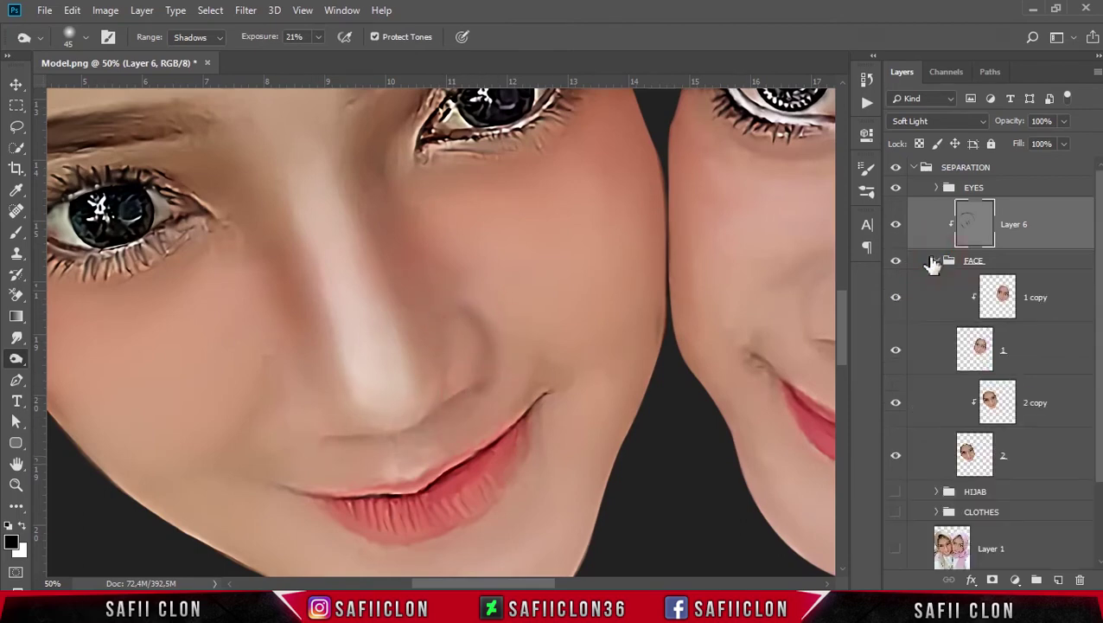
{"action": "left_click", "coordinate": [895, 405]}
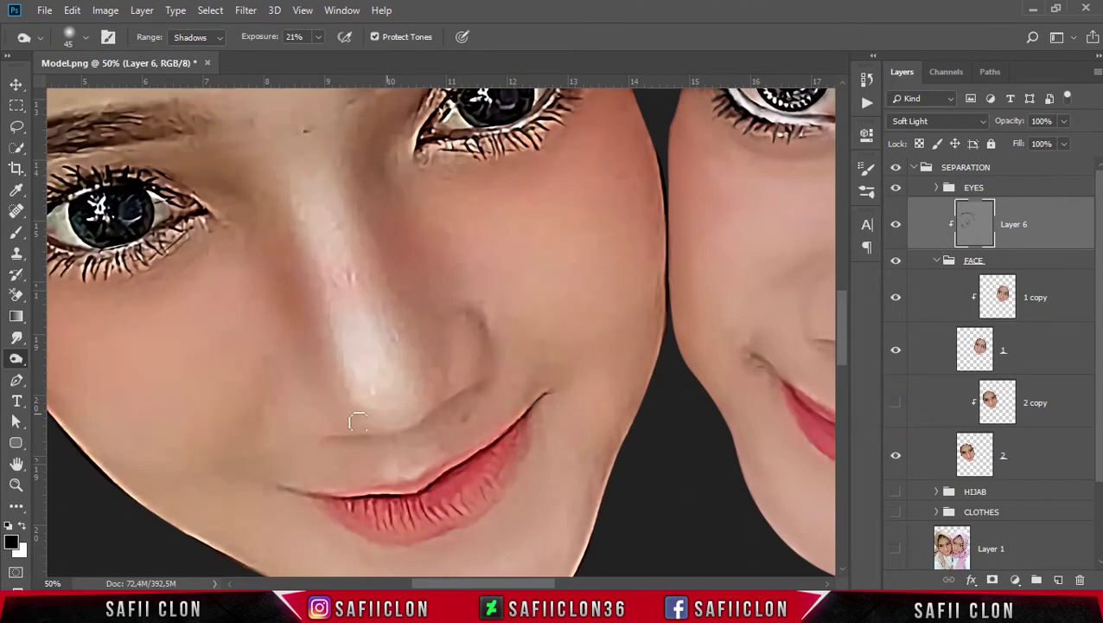
{"action": "mouse_move", "coordinate": [297, 437]}
{"action": "left_mouse_down"}
{"action": "mouse_move", "coordinate": [294, 367]}
{"action": "mouse_move", "coordinate": [332, 459]}
{"action": "mouse_move", "coordinate": [332, 430]}
{"action": "left_mouse_up"}
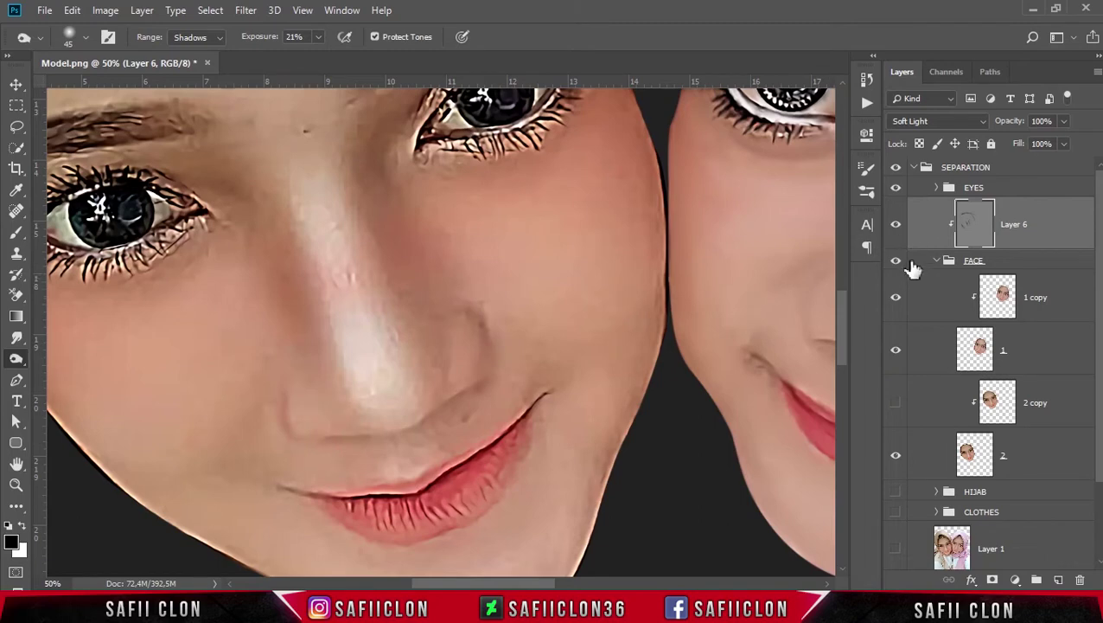
{"action": "left_click", "coordinate": [896, 404]}
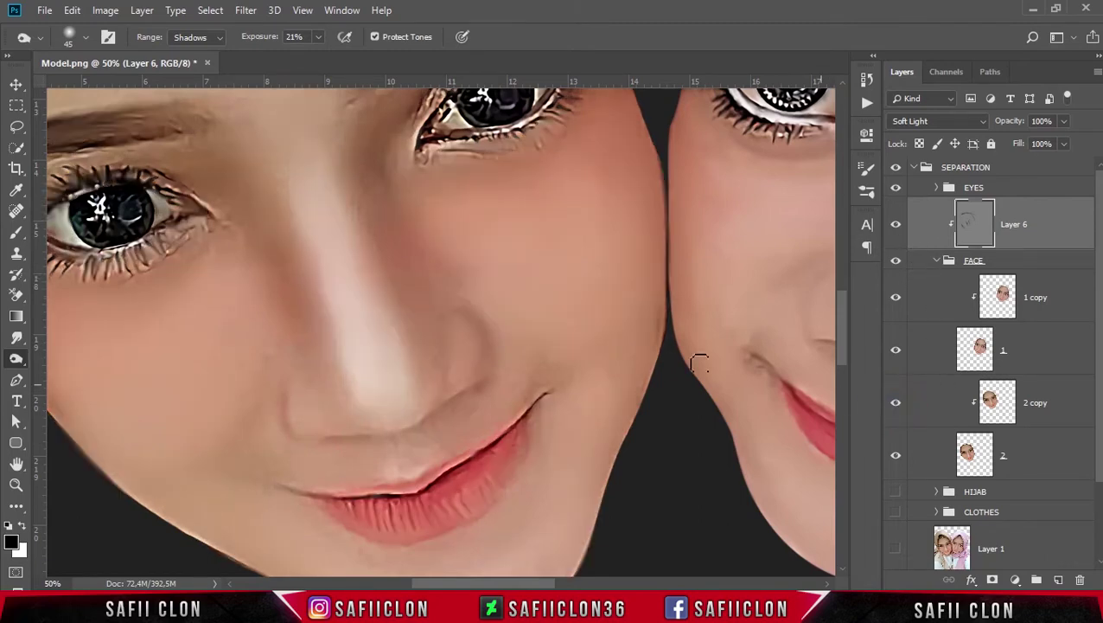
{"action": "left_click", "coordinate": [313, 441]}
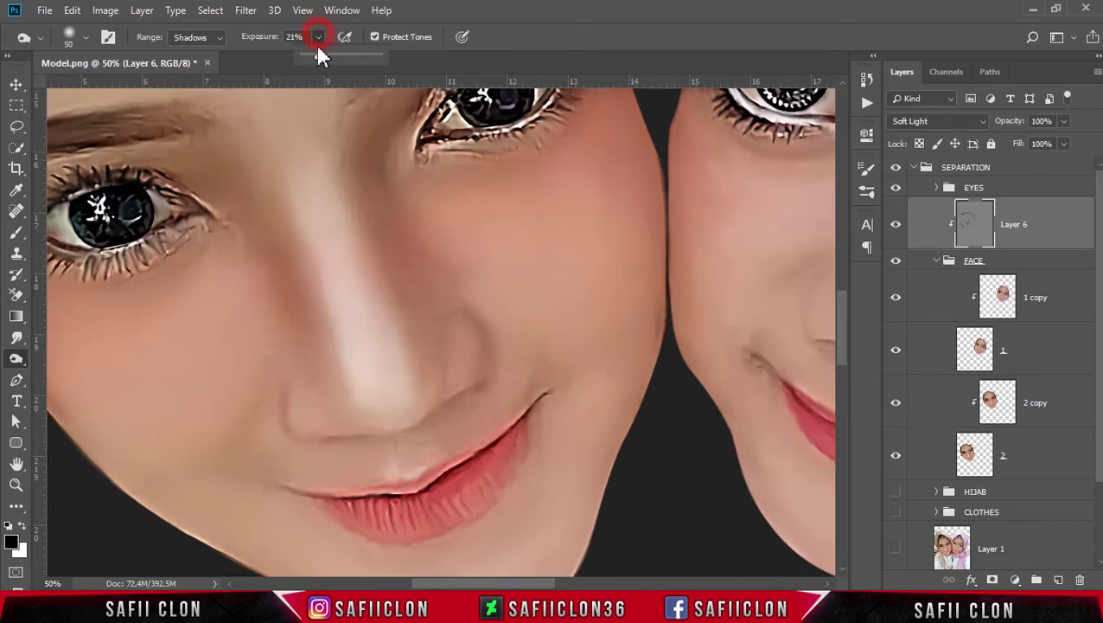
Step: Lower the Burn exposure to 15% and shade the left face's smile fold and the skin around its inner eye
{"action": "left_click", "coordinate": [269, 425]}
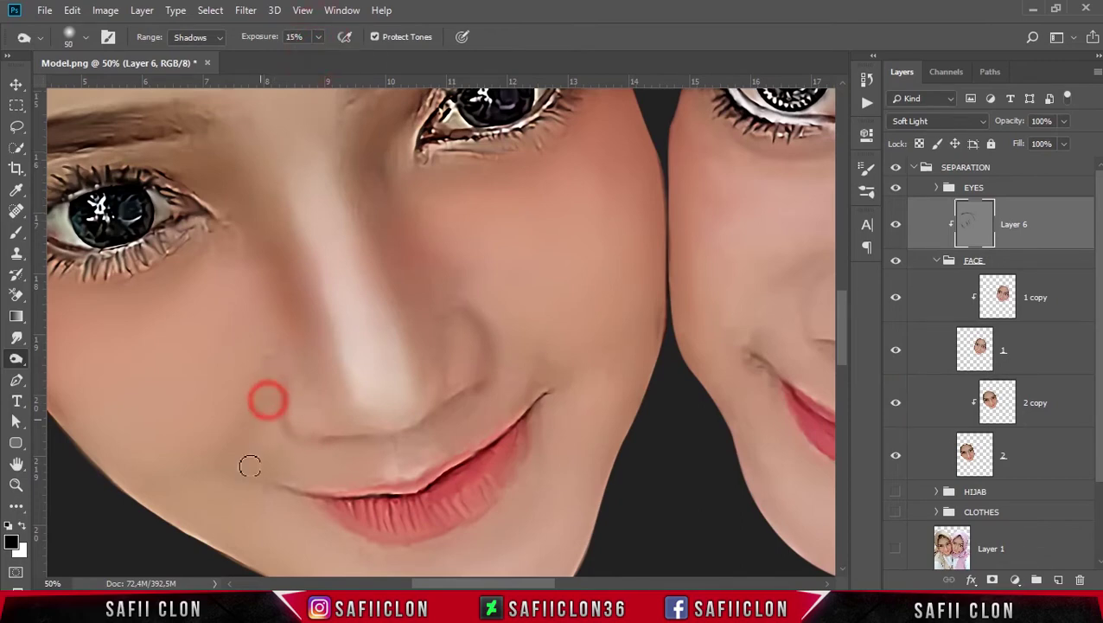
{"action": "scroll", "coordinate": [563, 360], "scroll_direction": "up", "scroll_amount": 3}
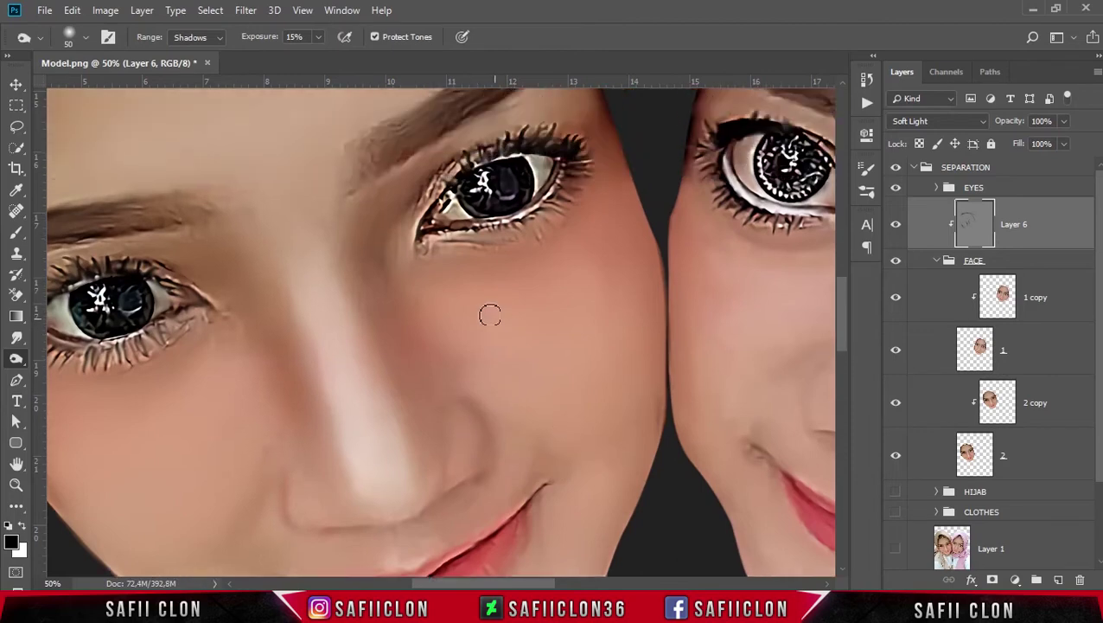
{"action": "left_click", "coordinate": [608, 166]}
{"action": "left_click_drag", "start_coordinate": [485, 234], "coordinate": [516, 219]}
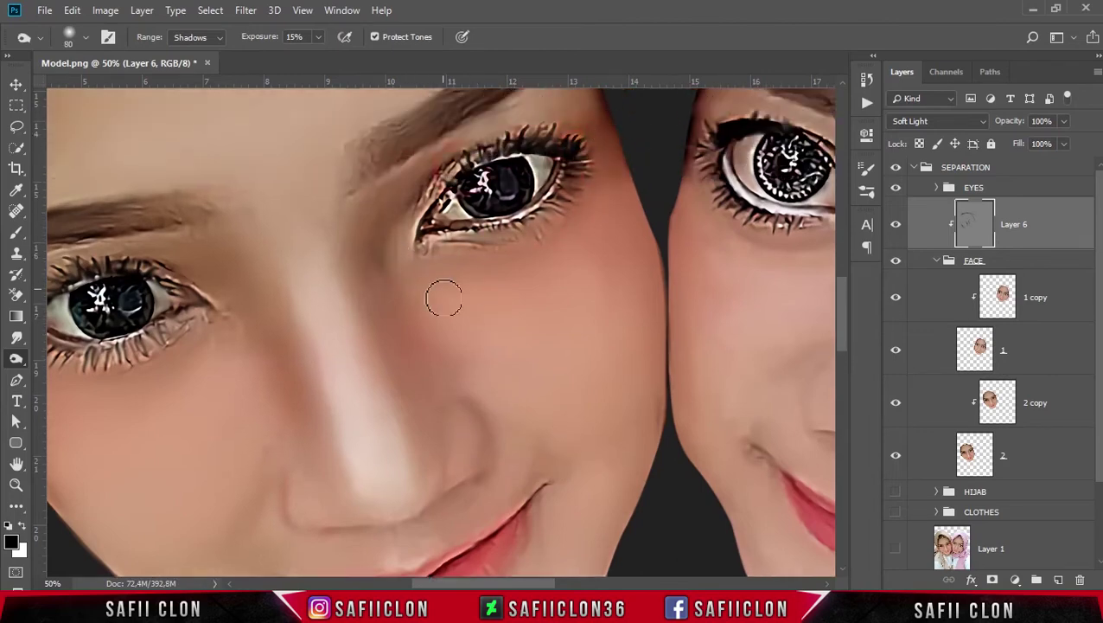
Step: Burn shading around the left face's nostrils and along the sides of its nose
{"action": "left_click_drag", "start_coordinate": [552, 582], "coordinate": [529, 581]}
{"action": "scroll", "coordinate": [597, 380], "scroll_direction": "down", "scroll_amount": 3}
{"action": "key", "text": "bracketleft"}
{"action": "mouse_move", "coordinate": [620, 367]}
{"action": "left_mouse_down"}
{"action": "mouse_move", "coordinate": [644, 352]}
{"action": "mouse_move", "coordinate": [624, 370]}
{"action": "left_mouse_up"}
{"action": "left_click_drag", "start_coordinate": [544, 334], "coordinate": [551, 280]}
{"action": "left_click_drag", "start_coordinate": [495, 192], "coordinate": [517, 302]}
{"action": "scroll", "coordinate": [510, 328], "scroll_direction": "up", "scroll_amount": 3}
{"action": "mouse_move", "coordinate": [441, 389]}
{"action": "left_mouse_down"}
{"action": "mouse_move", "coordinate": [480, 453]}
{"action": "mouse_move", "coordinate": [425, 366]}
{"action": "left_mouse_up"}
Step: Burn around the left face's outer eye and down the adjacent side of its nose with a 90 px brush
{"action": "scroll", "coordinate": [366, 349], "scroll_direction": "up", "scroll_amount": 1}
{"action": "key", "text": "bracketright"}
{"action": "key", "text": "bracketright"}
{"action": "mouse_move", "coordinate": [325, 316]}
{"action": "left_mouse_down"}
{"action": "mouse_move", "coordinate": [359, 314]}
{"action": "mouse_move", "coordinate": [120, 307]}
{"action": "left_mouse_up"}
{"action": "mouse_move", "coordinate": [322, 175]}
{"action": "left_mouse_down"}
{"action": "mouse_move", "coordinate": [338, 219]}
{"action": "mouse_move", "coordinate": [263, 230]}
{"action": "left_mouse_up"}
{"action": "left_click_drag", "start_coordinate": [342, 235], "coordinate": [425, 355]}
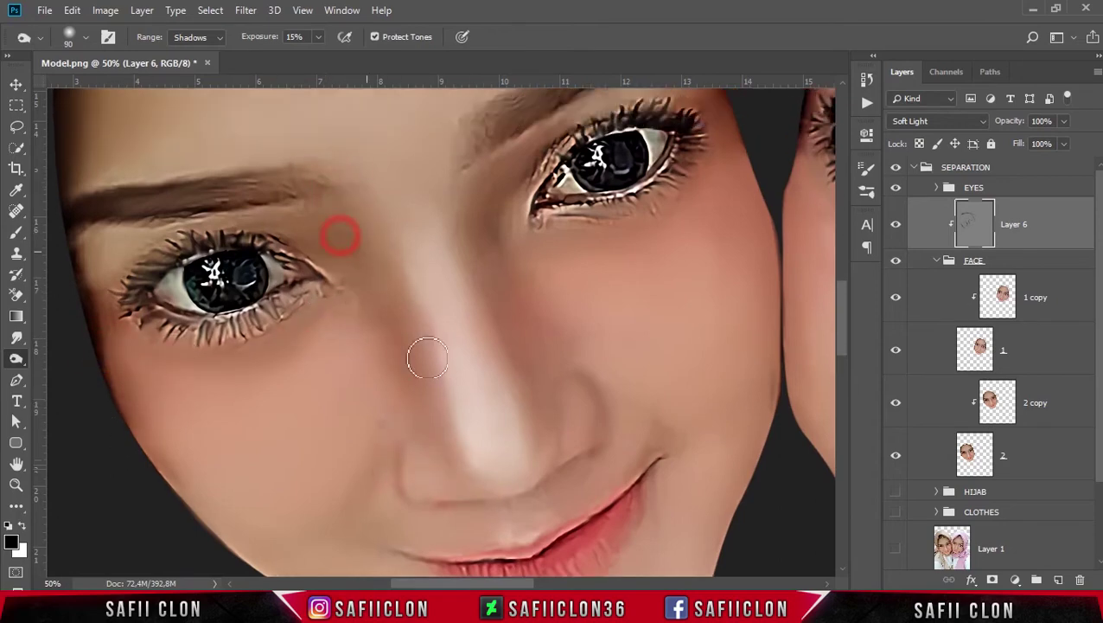
Step: Darken both eyebrows of the left face and the area near the inner eye corner with the Burn tool
{"action": "scroll", "coordinate": [468, 298], "scroll_direction": "up", "scroll_amount": 2}
{"action": "key", "text": "bracketright"}
{"action": "left_click_drag", "start_coordinate": [506, 190], "coordinate": [651, 112]}
{"action": "left_click_drag", "start_coordinate": [98, 279], "coordinate": [316, 267]}
{"action": "key", "text": "bracketleft"}
{"action": "key", "text": "bracketleft"}
{"action": "key", "text": "bracketleft"}
{"action": "left_click_drag", "start_coordinate": [527, 313], "coordinate": [528, 321]}
Step: Burn the left face's lower cheek and jaw edges, and shade beneath the lower lip with a 70 px brush
{"action": "scroll", "coordinate": [591, 358], "scroll_direction": "down", "scroll_amount": 5}
{"action": "left_click_drag", "start_coordinate": [337, 401], "coordinate": [219, 446]}
{"action": "left_click_drag", "start_coordinate": [712, 433], "coordinate": [625, 544]}
{"action": "scroll", "coordinate": [626, 543], "scroll_direction": "down", "scroll_amount": 1}
{"action": "key", "text": "bracketleft"}
{"action": "key", "text": "bracketleft"}
{"action": "left_click_drag", "start_coordinate": [542, 454], "coordinate": [593, 432]}
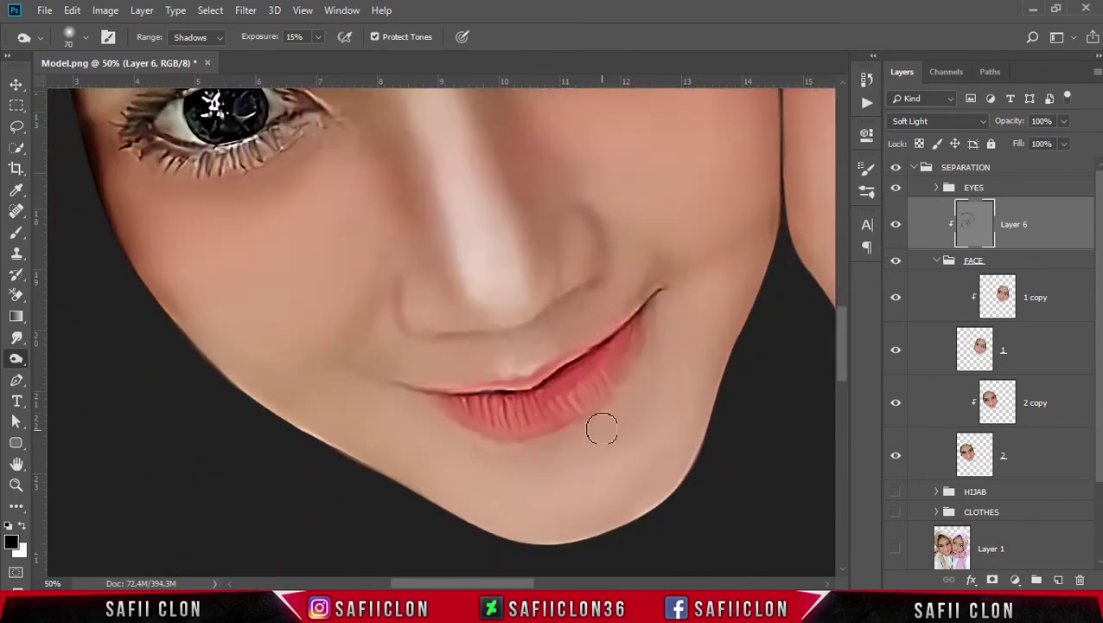
Step: Compare both whole faces with the Layer 6 shading hidden and shown
{"action": "key", "text": "ctrl+minus"}
{"action": "key", "text": "ctrl+minus"}
{"action": "key", "text": "ctrl+minus"}
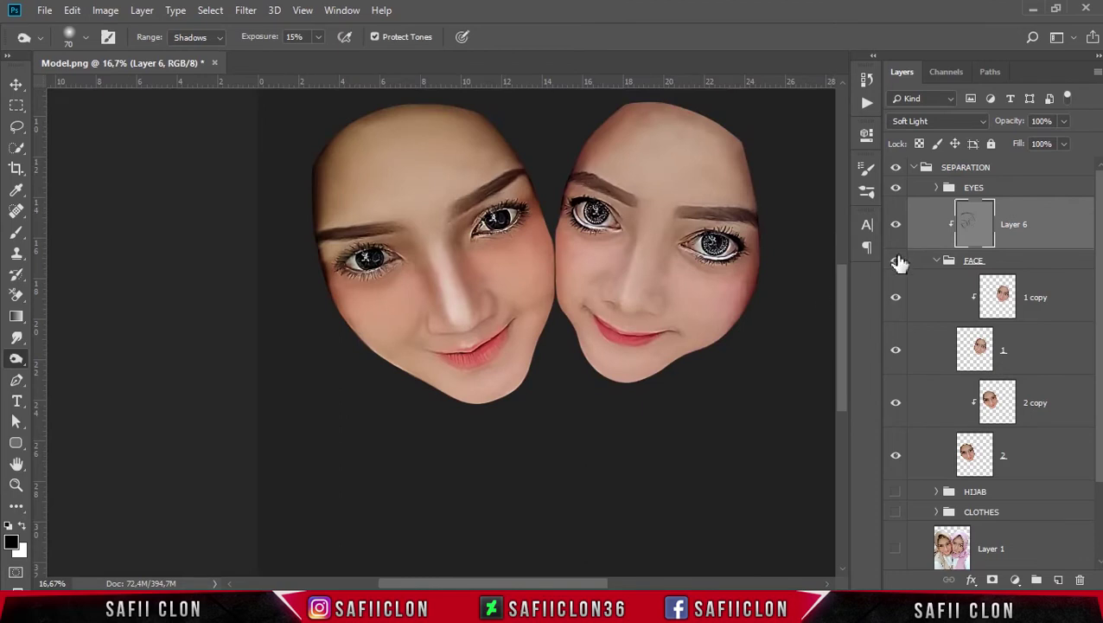
{"action": "left_click", "coordinate": [894, 226]}
{"action": "left_click", "coordinate": [894, 226]}
Step: Burn shading down both sides of the right face's nose at 15% exposure
{"action": "left_click_drag", "start_coordinate": [842, 285], "coordinate": [841, 270]}
{"action": "key", "text": "ctrl+plus"}
{"action": "key", "text": "ctrl+plus"}
{"action": "left_click_drag", "start_coordinate": [546, 586], "coordinate": [575, 571]}
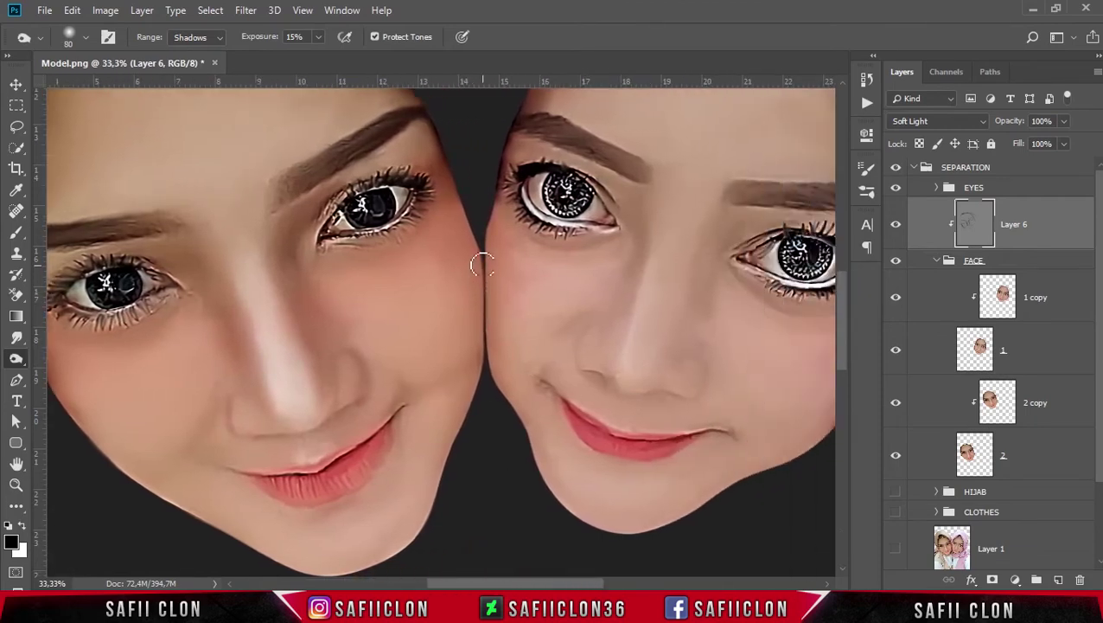
{"action": "scroll", "coordinate": [519, 329], "scroll_direction": "up", "scroll_amount": 3}
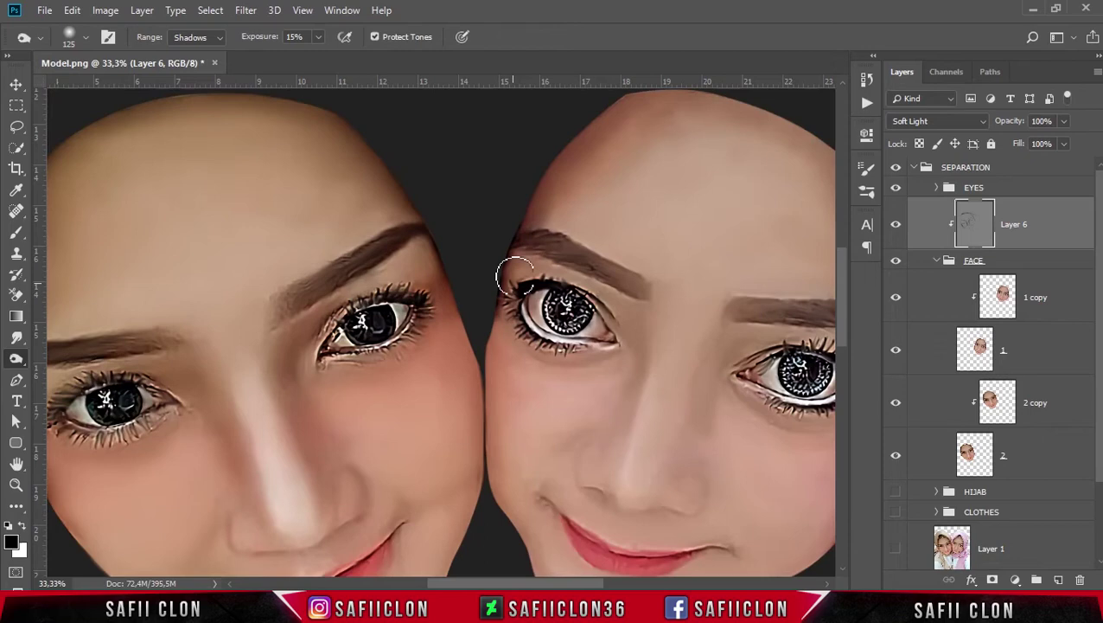
{"action": "key", "text": "bracketleft"}
{"action": "mouse_move", "coordinate": [624, 419]}
{"action": "left_mouse_down"}
{"action": "mouse_move", "coordinate": [599, 474]}
{"action": "mouse_move", "coordinate": [617, 466]}
{"action": "left_mouse_up"}
{"action": "left_click_drag", "start_coordinate": [590, 584], "coordinate": [614, 584]}
{"action": "left_click_drag", "start_coordinate": [586, 426], "coordinate": [563, 511]}
Step: Burn along the right face's eyebrow and the upper eyelid beneath it
{"action": "left_click_drag", "start_coordinate": [612, 342], "coordinate": [679, 326]}
{"action": "left_click_drag", "start_coordinate": [660, 307], "coordinate": [763, 308]}
{"action": "left_click", "coordinate": [631, 306]}
Step: Burn the outer edges of the right face's forehead, temples and upper cheek with a 150 px brush
{"action": "scroll", "coordinate": [320, 245], "scroll_direction": "up", "scroll_amount": 2}
{"action": "key", "text": "bracketright"}
{"action": "key", "text": "bracketright"}
{"action": "left_click_drag", "start_coordinate": [450, 230], "coordinate": [419, 278]}
{"action": "left_click_drag", "start_coordinate": [534, 155], "coordinate": [607, 164]}
{"action": "left_click_drag", "start_coordinate": [685, 200], "coordinate": [766, 281]}
{"action": "left_click_drag", "start_coordinate": [776, 322], "coordinate": [794, 401]}
{"action": "scroll", "coordinate": [832, 508], "scroll_direction": "up", "scroll_amount": 2}
{"action": "left_click_drag", "start_coordinate": [634, 216], "coordinate": [601, 212]}
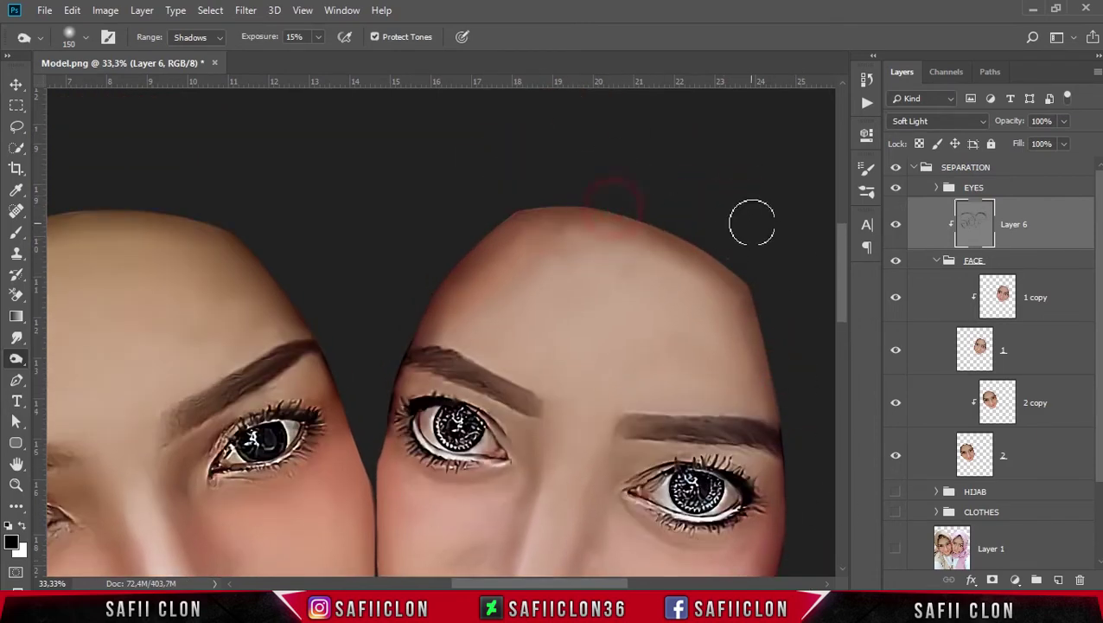
Step: Burn the right face's nostrils and mouth corner with a 60 px brush, and beneath the lower lip with a 70 px brush
{"action": "scroll", "coordinate": [600, 362], "scroll_direction": "down", "scroll_amount": 8}
{"action": "key", "text": "bracketleft"}
{"action": "key", "text": "bracketleft"}
{"action": "left_click_drag", "start_coordinate": [467, 350], "coordinate": [481, 360]}
{"action": "left_click_drag", "start_coordinate": [573, 386], "coordinate": [595, 391]}
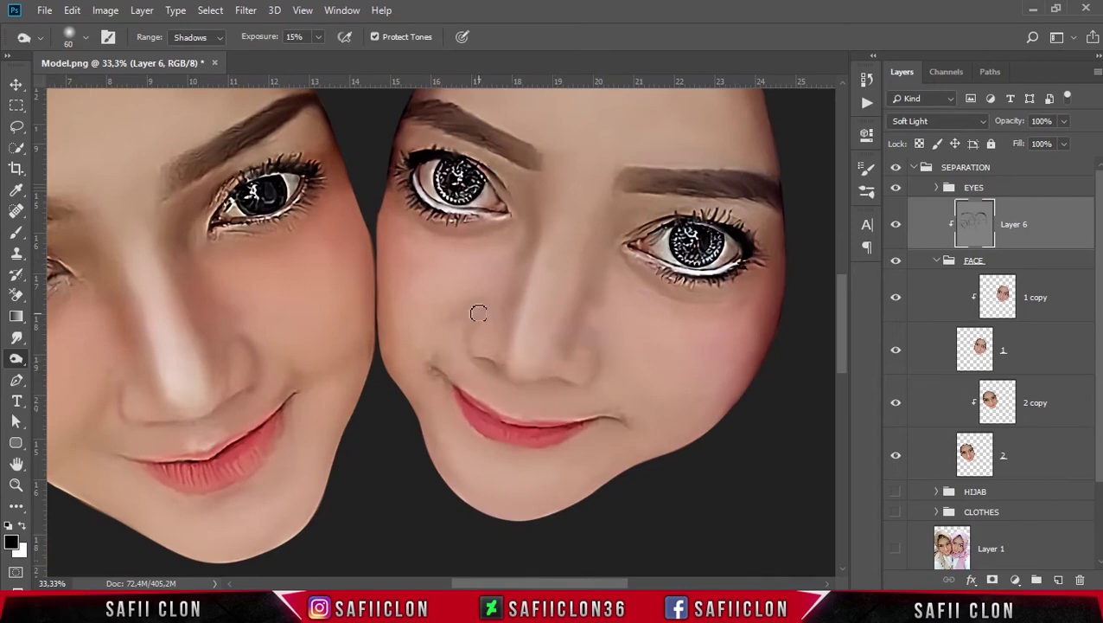
{"action": "left_click_drag", "start_coordinate": [606, 416], "coordinate": [621, 420]}
{"action": "key", "text": "bracketright"}
{"action": "left_click_drag", "start_coordinate": [523, 453], "coordinate": [486, 448]}
Step: Burn the right face's upper eyelid and both sides of its nose bridge, enlarging the brush to 100 px
{"action": "scroll", "coordinate": [634, 413], "scroll_direction": "up", "scroll_amount": 1}
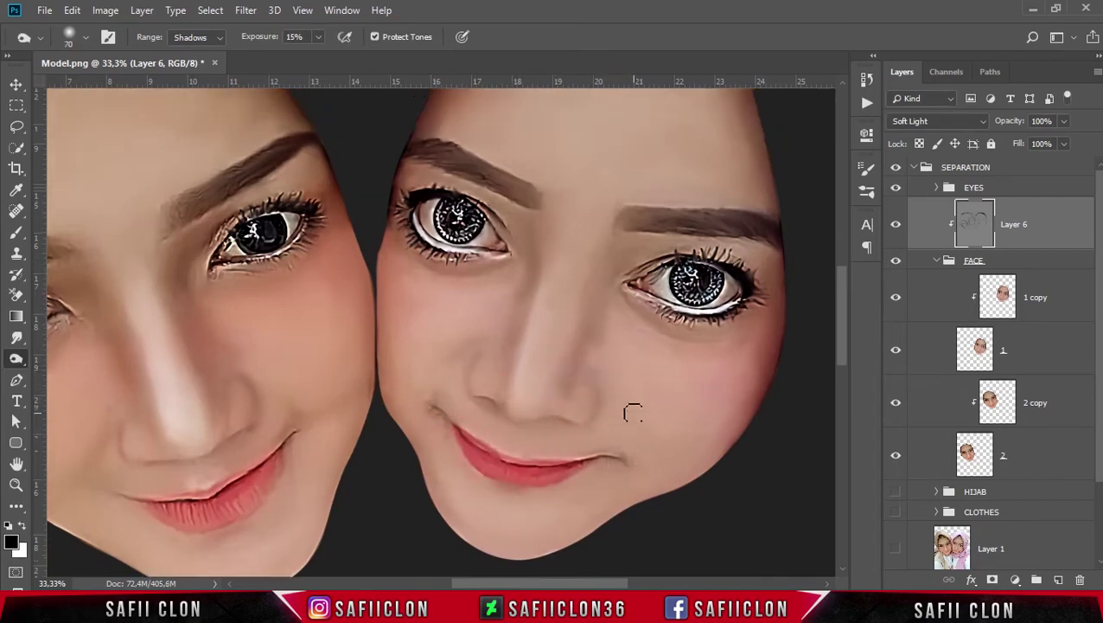
{"action": "left_click_drag", "start_coordinate": [620, 263], "coordinate": [697, 247]}
{"action": "key", "text": "bracketright"}
{"action": "left_click_drag", "start_coordinate": [599, 284], "coordinate": [621, 266]}
{"action": "left_click_drag", "start_coordinate": [515, 285], "coordinate": [505, 352]}
{"action": "left_click", "coordinate": [1055, 235]}
Step: Highlight the right face's nose bridge using the Dodge tool with a 125 px soft brush at 26% exposure
{"action": "right_click", "coordinate": [17, 359]}
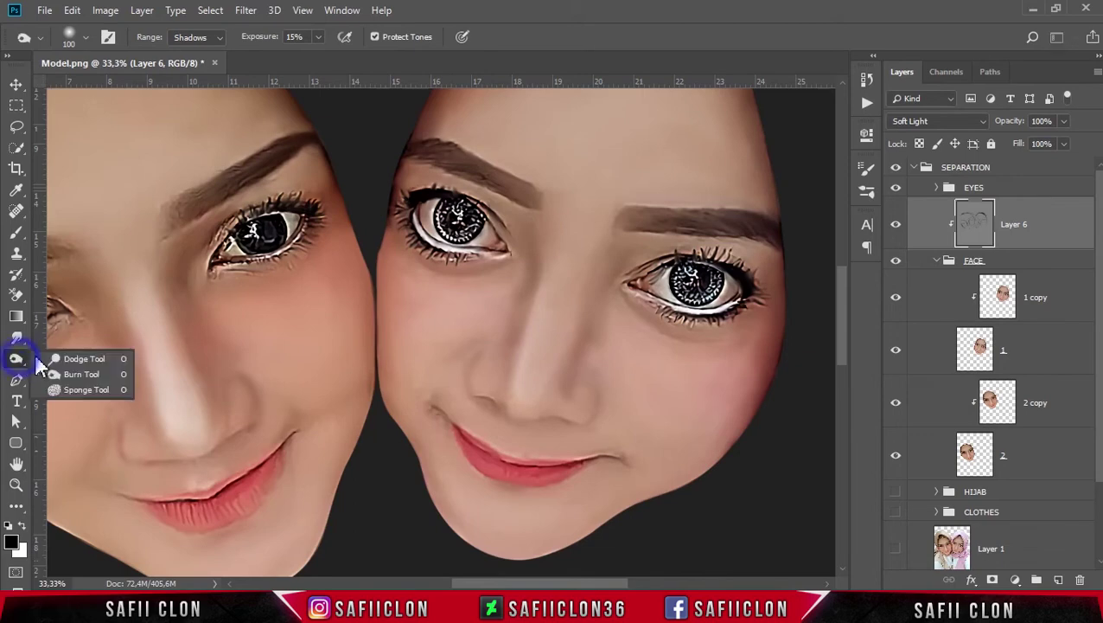
{"action": "left_click", "coordinate": [79, 356]}
{"action": "left_click", "coordinate": [85, 36]}
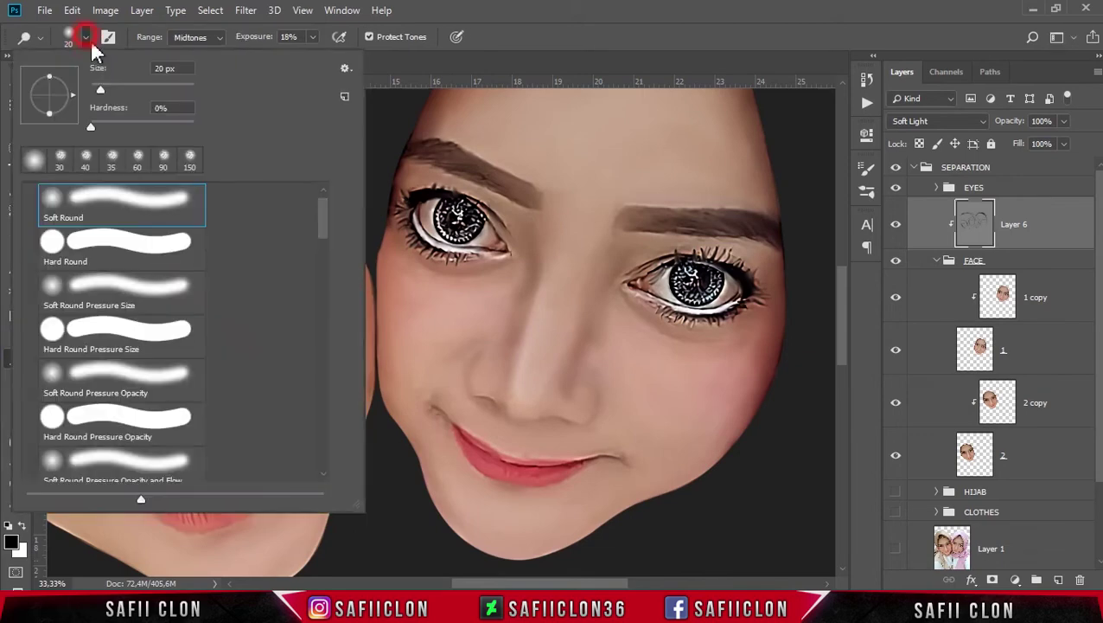
{"action": "left_click", "coordinate": [312, 37]}
{"action": "left_click_drag", "start_coordinate": [317, 58], "coordinate": [318, 56]}
{"action": "left_click", "coordinate": [531, 12]}
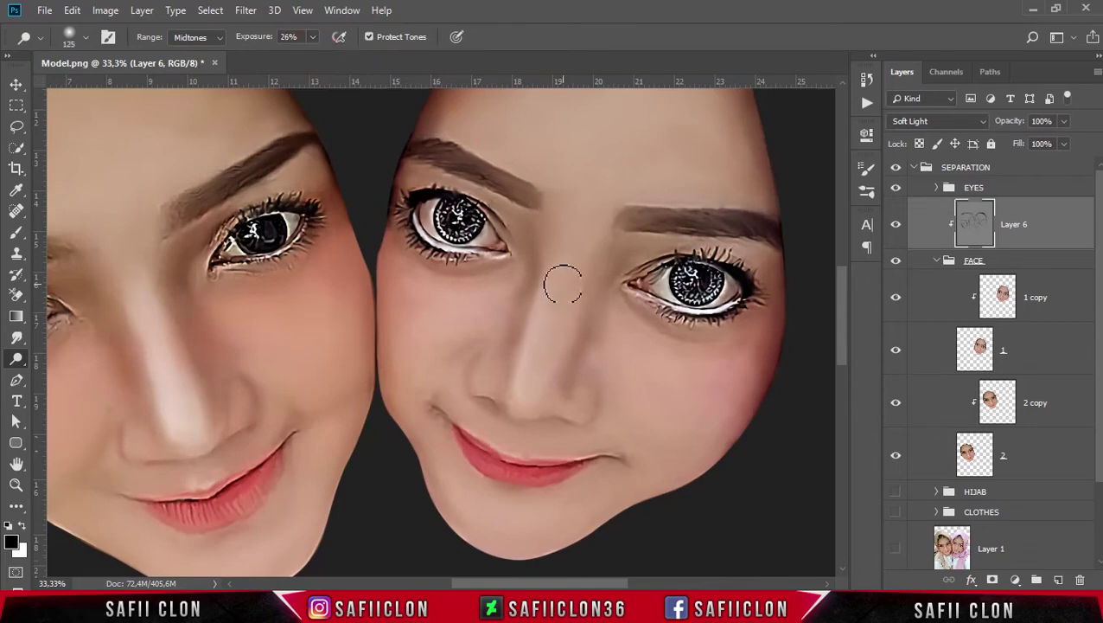
{"action": "mouse_move", "coordinate": [567, 282]}
{"action": "left_mouse_down"}
{"action": "mouse_move", "coordinate": [527, 392]}
{"action": "mouse_move", "coordinate": [578, 258]}
{"action": "mouse_move", "coordinate": [538, 405]}
{"action": "mouse_move", "coordinate": [507, 375]}
{"action": "mouse_move", "coordinate": [537, 403]}
{"action": "left_mouse_up"}
Step: Dodge highlights onto the right face's cheeks and chin with the 125 px brush at 26% exposure
{"action": "mouse_move", "coordinate": [413, 280]}
{"action": "left_mouse_down"}
{"action": "mouse_move", "coordinate": [463, 311]}
{"action": "mouse_move", "coordinate": [406, 287]}
{"action": "left_mouse_up"}
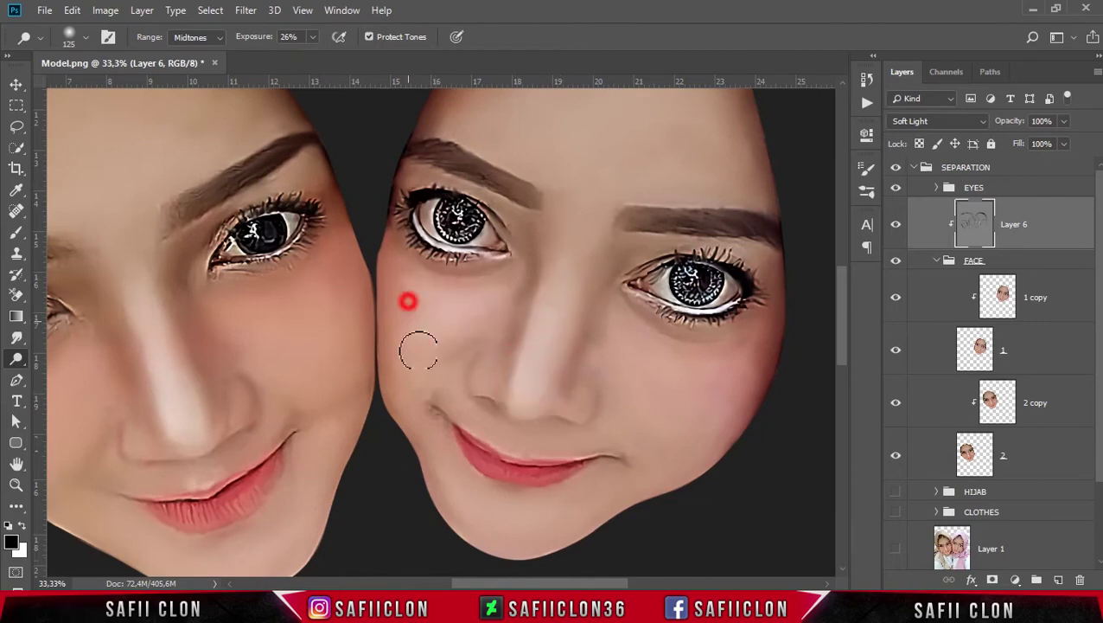
{"action": "mouse_move", "coordinate": [526, 519]}
{"action": "left_mouse_down"}
{"action": "mouse_move", "coordinate": [450, 497]}
{"action": "mouse_move", "coordinate": [577, 541]}
{"action": "left_mouse_up"}
{"action": "left_click_drag", "start_coordinate": [726, 369], "coordinate": [636, 338]}
{"action": "mouse_move", "coordinate": [659, 413]}
{"action": "left_mouse_down"}
{"action": "mouse_move", "coordinate": [691, 423]}
{"action": "mouse_move", "coordinate": [635, 369]}
{"action": "left_mouse_up"}
{"action": "mouse_move", "coordinate": [734, 362]}
{"action": "left_mouse_down"}
{"action": "mouse_move", "coordinate": [688, 408]}
{"action": "mouse_move", "coordinate": [648, 370]}
{"action": "left_mouse_up"}
Step: Lower the Dodge exposure to 21% and brighten the right face's outer cheek further
{"action": "left_click_drag", "start_coordinate": [314, 37], "coordinate": [310, 38]}
{"action": "mouse_move", "coordinate": [724, 376]}
{"action": "left_mouse_down"}
{"action": "mouse_move", "coordinate": [736, 385]}
{"action": "mouse_move", "coordinate": [695, 397]}
{"action": "left_mouse_up"}
{"action": "left_click_drag", "start_coordinate": [658, 399], "coordinate": [714, 403]}
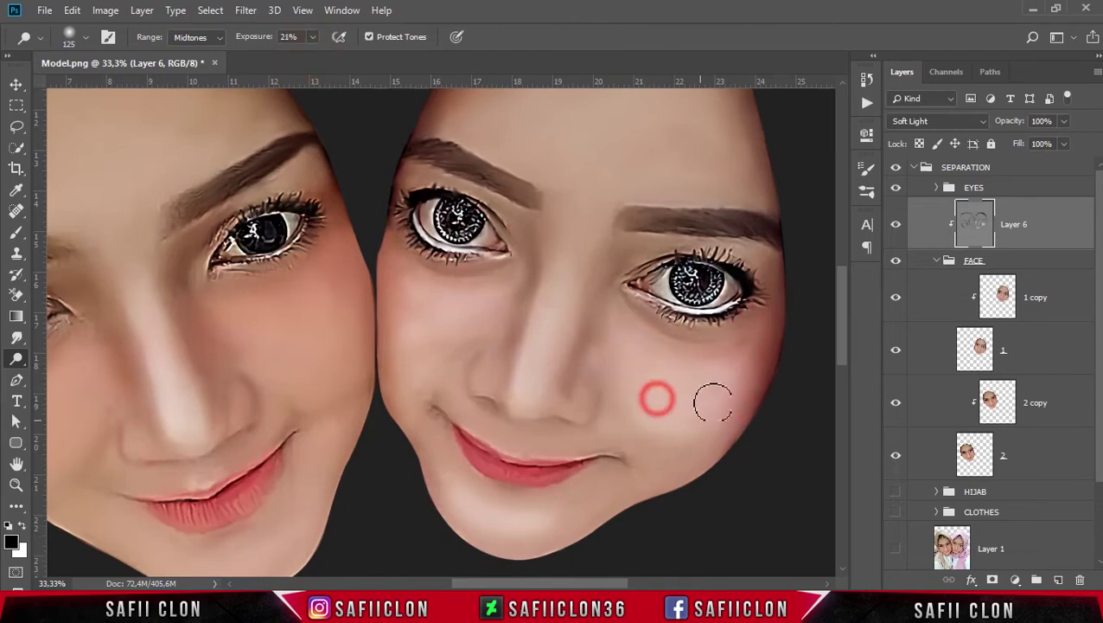
Step: Dodge the right face's forehead above both eyebrows with a 200 px brush
{"action": "scroll", "coordinate": [713, 402], "scroll_direction": "up", "scroll_amount": 2}
{"action": "key", "text": "bracketright"}
{"action": "key", "text": "bracketright"}
{"action": "key", "text": "bracketright"}
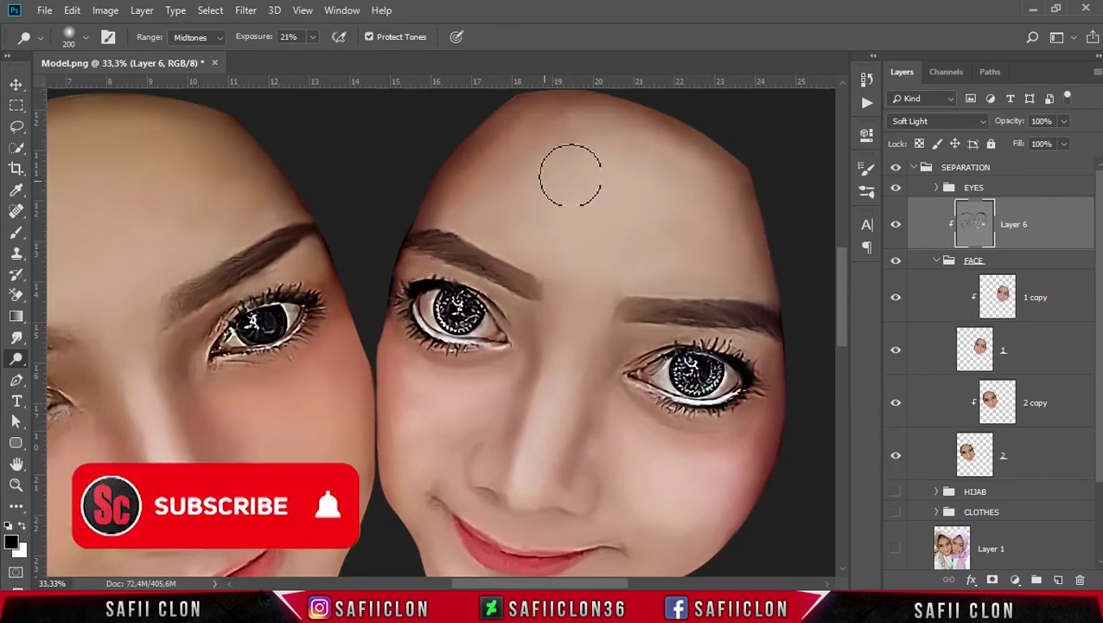
{"action": "left_click_drag", "start_coordinate": [709, 247], "coordinate": [682, 253]}
{"action": "mouse_move", "coordinate": [470, 203]}
{"action": "left_mouse_down"}
{"action": "mouse_move", "coordinate": [530, 264]}
{"action": "mouse_move", "coordinate": [476, 227]}
{"action": "left_mouse_up"}
Step: Dodge the right face around its outer eye, down the inner cheek and across the chin with a smaller brush
{"action": "scroll", "coordinate": [624, 262], "scroll_direction": "down", "scroll_amount": 2}
{"action": "key", "text": "bracketleft"}
{"action": "key", "text": "bracketleft"}
{"action": "key", "text": "bracketleft"}
{"action": "key", "text": "bracketleft"}
{"action": "key", "text": "bracketright"}
{"action": "mouse_move", "coordinate": [670, 275]}
{"action": "left_mouse_down"}
{"action": "mouse_move", "coordinate": [735, 278]}
{"action": "mouse_move", "coordinate": [645, 317]}
{"action": "left_mouse_up"}
{"action": "scroll", "coordinate": [519, 303], "scroll_direction": "down", "scroll_amount": 2}
{"action": "mouse_move", "coordinate": [401, 284]}
{"action": "left_mouse_down"}
{"action": "mouse_move", "coordinate": [394, 209]}
{"action": "mouse_move", "coordinate": [434, 405]}
{"action": "mouse_move", "coordinate": [486, 479]}
{"action": "left_mouse_up"}
{"action": "left_click_drag", "start_coordinate": [524, 493], "coordinate": [583, 480]}
Step: Dodge both nostrils of the right face with a small brush and the skin beside its nose with a 125 px brush
{"action": "key", "text": "bracketleft"}
{"action": "key", "text": "bracketleft"}
{"action": "left_click_drag", "start_coordinate": [458, 334], "coordinate": [465, 363]}
{"action": "mouse_move", "coordinate": [586, 383]}
{"action": "left_mouse_down"}
{"action": "mouse_move", "coordinate": [603, 390]}
{"action": "mouse_move", "coordinate": [570, 394]}
{"action": "left_mouse_up"}
{"action": "scroll", "coordinate": [644, 373], "scroll_direction": "up", "scroll_amount": 1}
{"action": "key", "text": "bracketright"}
{"action": "key", "text": "bracketright"}
{"action": "mouse_move", "coordinate": [606, 327]}
{"action": "left_mouse_down"}
{"action": "mouse_move", "coordinate": [650, 395]}
{"action": "mouse_move", "coordinate": [603, 343]}
{"action": "left_mouse_up"}
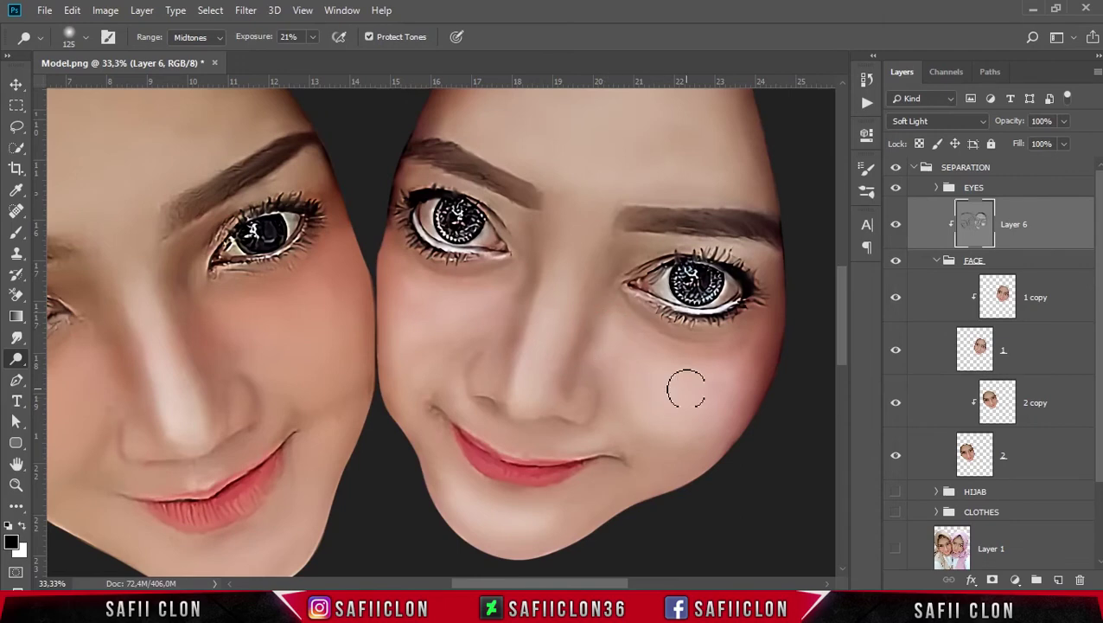
Step: View both faces zoomed out and compare them with Layer 6 hidden and shown
{"action": "key", "text": "ctrl+minus"}
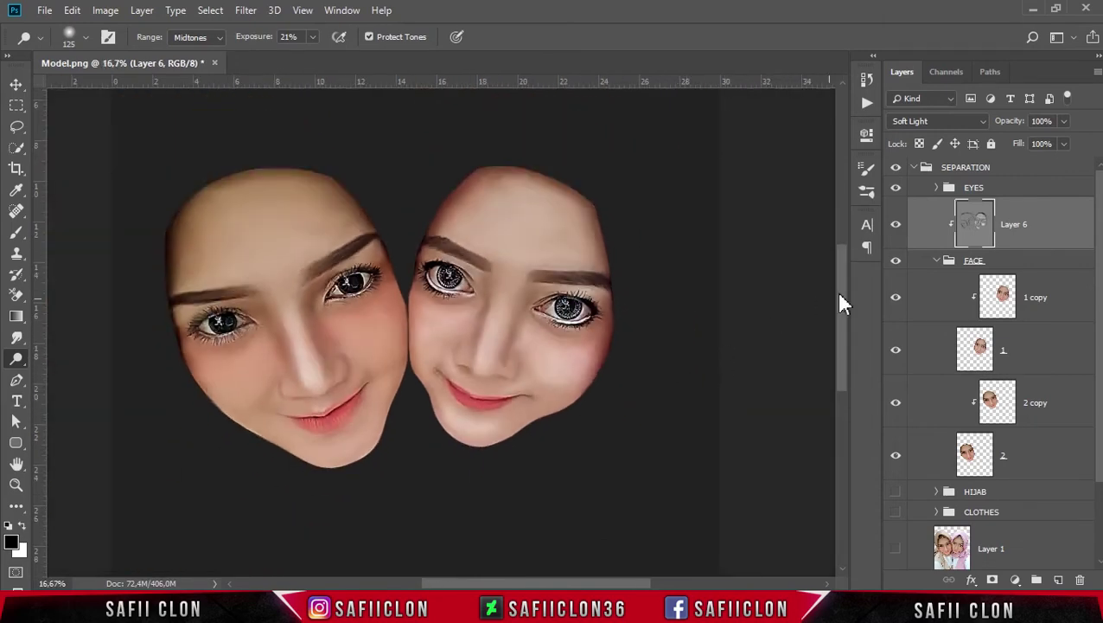
{"action": "left_click", "coordinate": [897, 227]}
{"action": "left_click", "coordinate": [897, 228]}
{"action": "left_click", "coordinate": [898, 228]}
{"action": "left_click", "coordinate": [897, 229]}
Step: Dodge the sides of the right face's forehead and both cheeks of the left face with a 250 px brush
{"action": "mouse_move", "coordinate": [503, 188]}
{"action": "left_mouse_down"}
{"action": "mouse_move", "coordinate": [460, 216]}
{"action": "mouse_move", "coordinate": [455, 206]}
{"action": "left_mouse_up"}
{"action": "left_click_drag", "start_coordinate": [592, 245], "coordinate": [553, 234]}
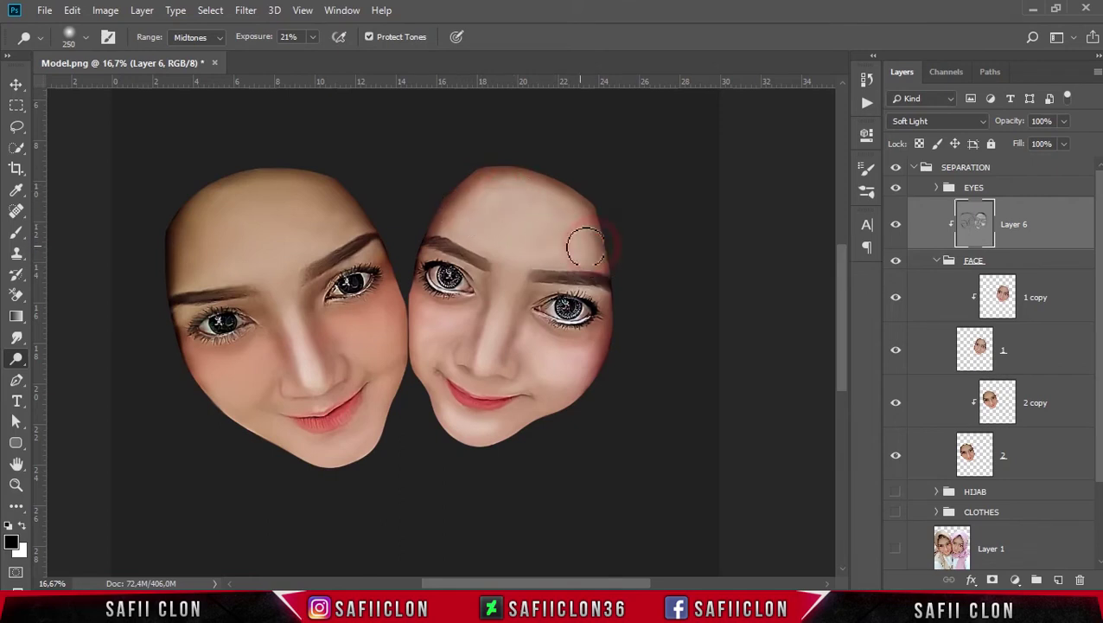
{"action": "mouse_move", "coordinate": [366, 348]}
{"action": "left_mouse_down"}
{"action": "mouse_move", "coordinate": [381, 310]}
{"action": "mouse_move", "coordinate": [374, 345]}
{"action": "left_mouse_up"}
{"action": "left_click_drag", "start_coordinate": [231, 385], "coordinate": [249, 367]}
Step: Dodge highlights on the left face's chin and nose tip with a 150 px brush
{"action": "key", "text": "bracketleft"}
{"action": "key", "text": "bracketleft"}
{"action": "key", "text": "bracketleft"}
{"action": "left_click_drag", "start_coordinate": [358, 436], "coordinate": [283, 436]}
{"action": "left_click", "coordinate": [309, 368]}
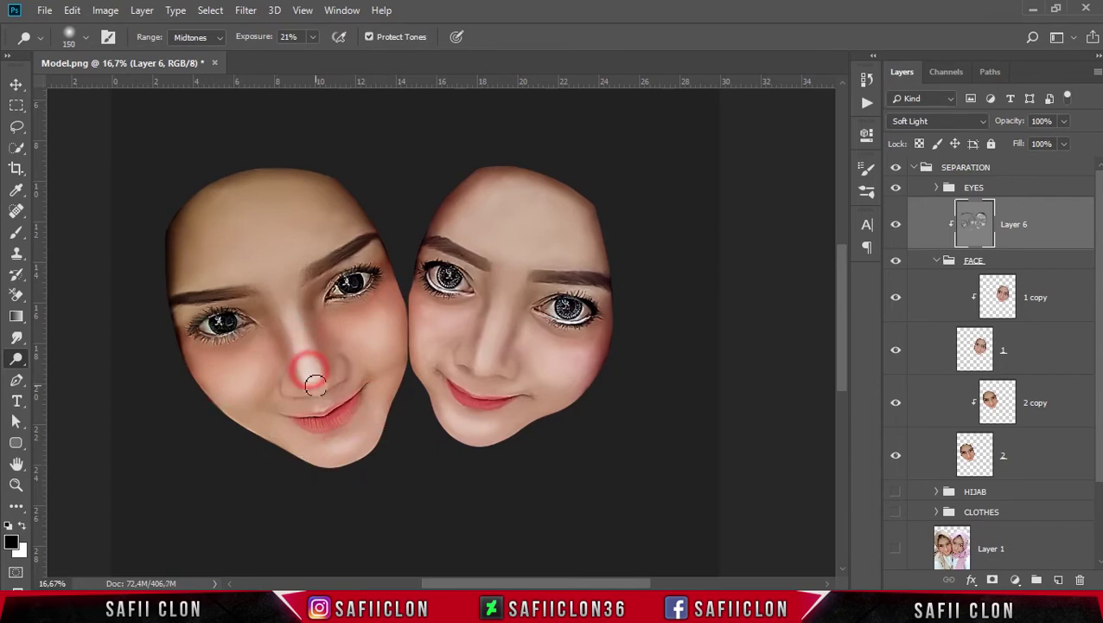
Step: Dodge the left face's forehead with an enlarged brush at 21% exposure
{"action": "key", "text": "bracketright"}
{"action": "key", "text": "bracketright"}
{"action": "mouse_move", "coordinate": [255, 197]}
{"action": "left_mouse_down"}
{"action": "mouse_move", "coordinate": [228, 229]}
{"action": "mouse_move", "coordinate": [298, 251]}
{"action": "mouse_move", "coordinate": [332, 222]}
{"action": "mouse_move", "coordinate": [212, 234]}
{"action": "mouse_move", "coordinate": [342, 223]}
{"action": "mouse_move", "coordinate": [197, 238]}
{"action": "mouse_move", "coordinate": [197, 267]}
{"action": "left_mouse_up"}
{"action": "key", "text": "bracketleft"}
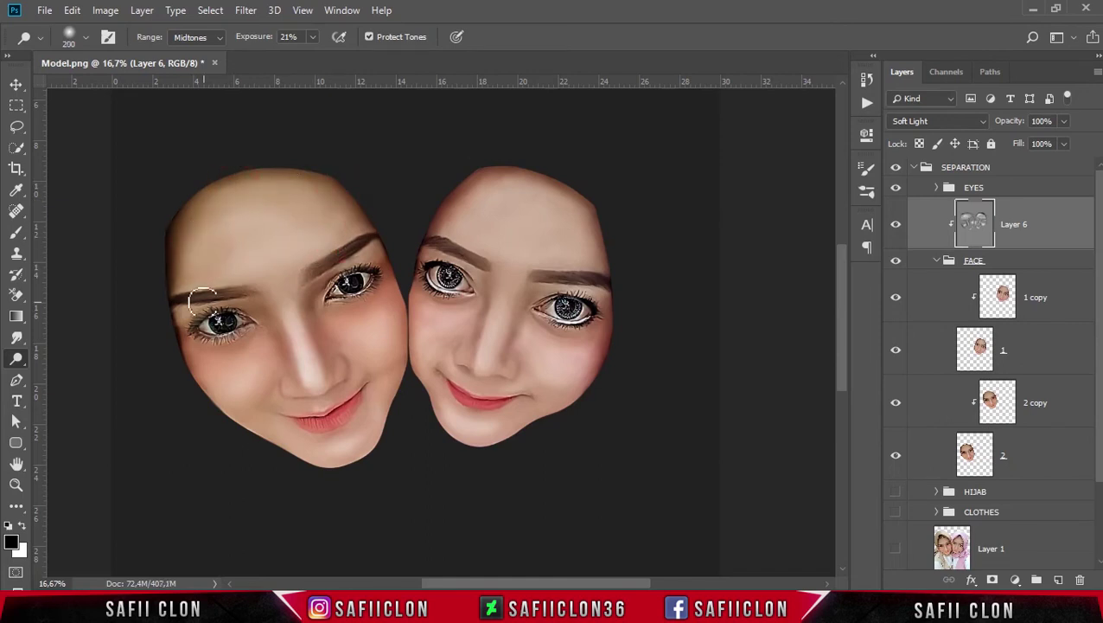
{"action": "scroll", "coordinate": [320, 320], "scroll_direction": "down", "scroll_amount": 1}
{"action": "key", "text": "bracketright"}
{"action": "key", "text": "bracketright"}
{"action": "key", "text": "bracketright"}
{"action": "key", "text": "bracketright"}
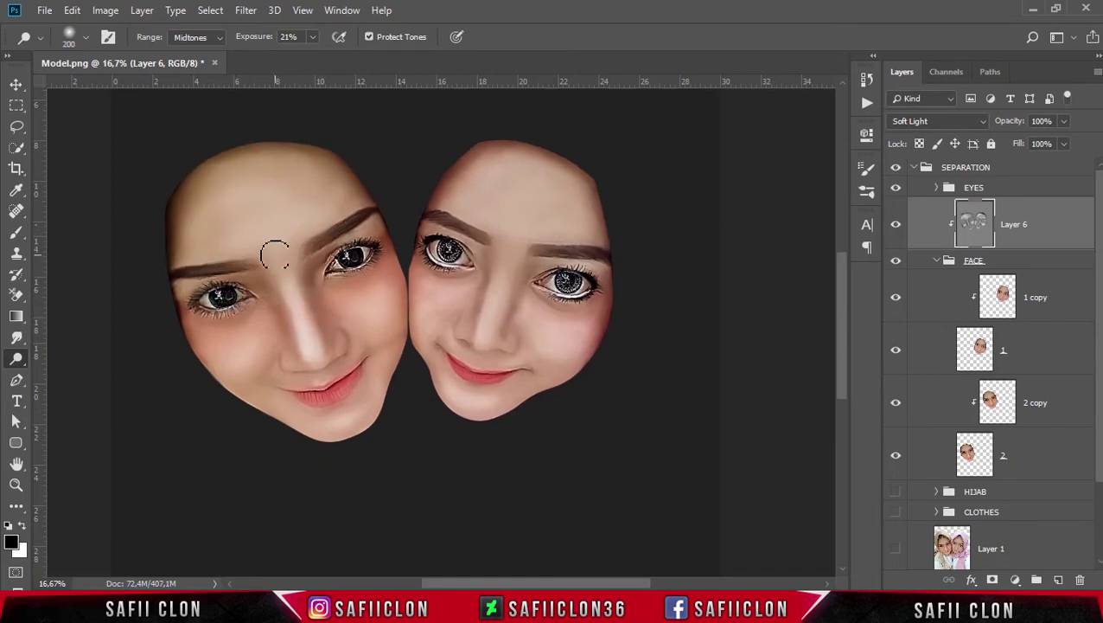
Step: Brighten the eye areas of both faces using the Dodge tool with a 90 to 100 px brush
{"action": "key", "text": "bracketleft"}
{"action": "key", "text": "bracketleft"}
{"action": "key", "text": "bracketleft"}
{"action": "key", "text": "bracketleft"}
{"action": "key", "text": "bracketleft"}
{"action": "mouse_move", "coordinate": [194, 285]}
{"action": "left_mouse_down"}
{"action": "mouse_move", "coordinate": [172, 290]}
{"action": "mouse_move", "coordinate": [227, 278]}
{"action": "left_mouse_up"}
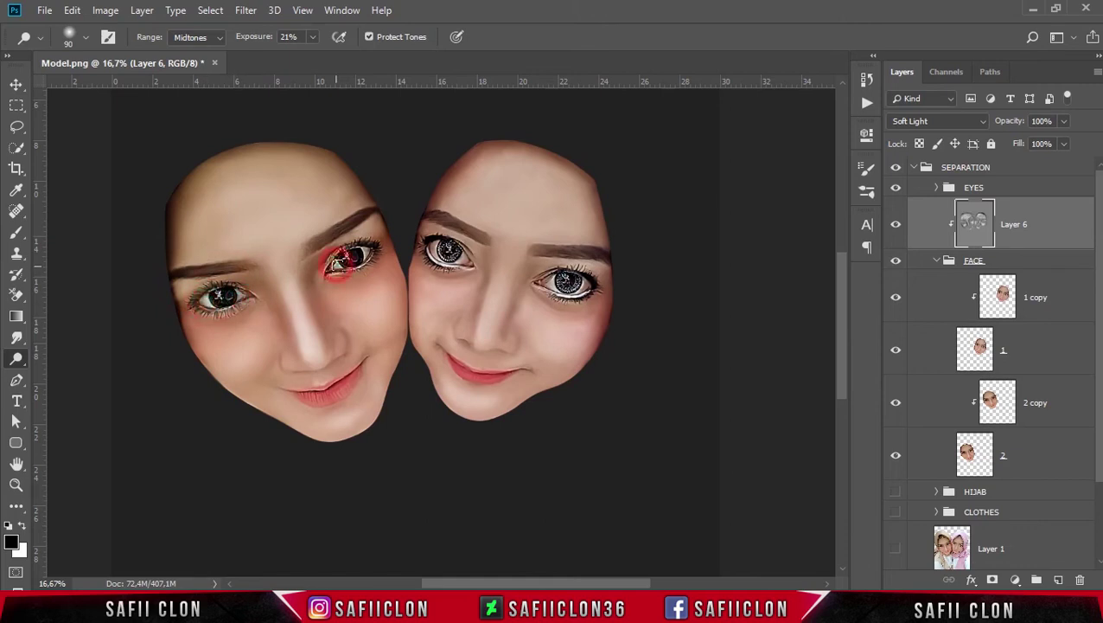
{"action": "left_click_drag", "start_coordinate": [435, 251], "coordinate": [464, 262]}
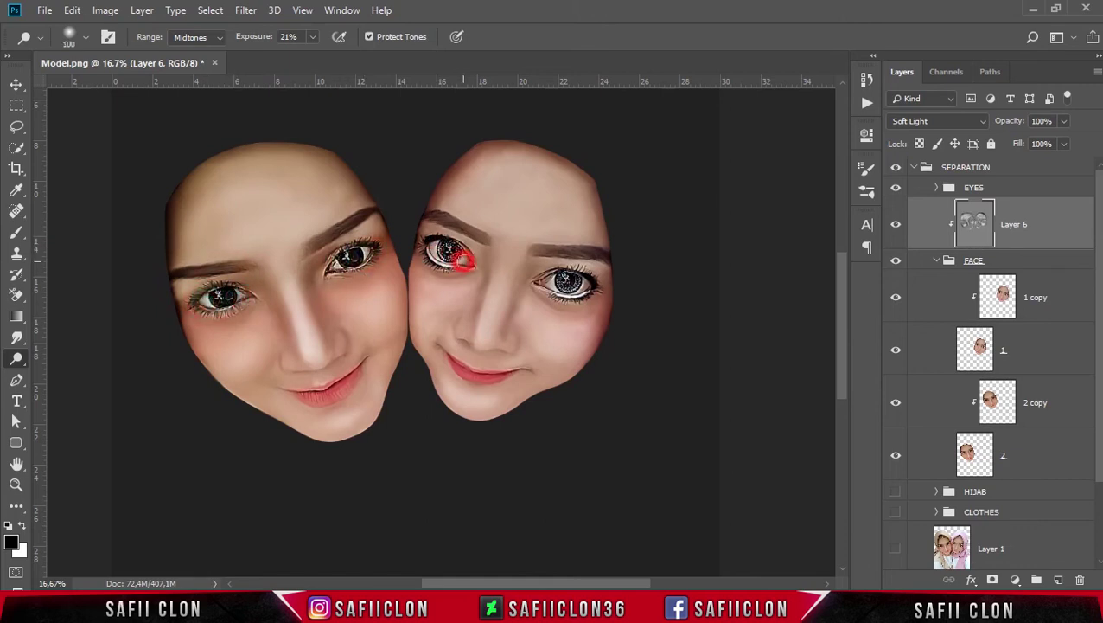
{"action": "left_click_drag", "start_coordinate": [550, 278], "coordinate": [578, 284]}
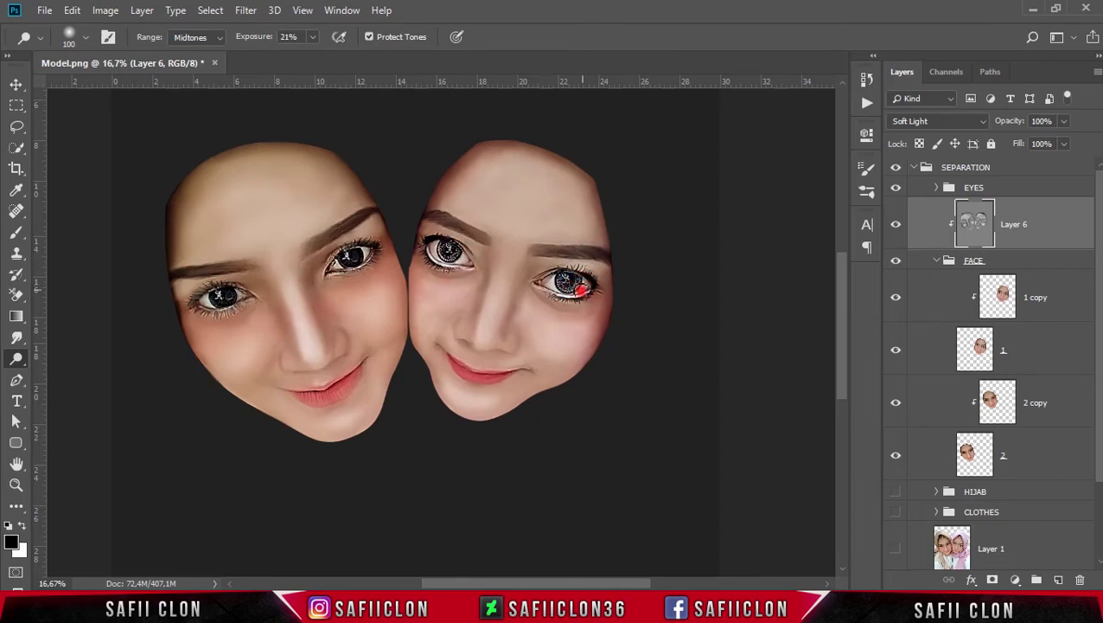
Step: Dodge small highlights on both nostrils of the left face and check the effect of Layer 6
{"action": "key", "text": "bracketleft"}
{"action": "key", "text": "bracketleft"}
{"action": "key", "text": "bracketleft"}
{"action": "key", "text": "bracketleft"}
{"action": "left_click", "coordinate": [285, 368]}
{"action": "left_click", "coordinate": [342, 338]}
{"action": "left_click", "coordinate": [896, 227]}
Step: Dodge both sides of the left face's forehead above the eyebrows with a 300 px brush
{"action": "key", "text": "bracketright"}
{"action": "key", "text": "bracketright"}
{"action": "key", "text": "bracketright"}
{"action": "mouse_move", "coordinate": [215, 236]}
{"action": "left_mouse_down"}
{"action": "mouse_move", "coordinate": [241, 227]}
{"action": "mouse_move", "coordinate": [224, 225]}
{"action": "left_mouse_up"}
{"action": "left_click_drag", "start_coordinate": [312, 214], "coordinate": [333, 199]}
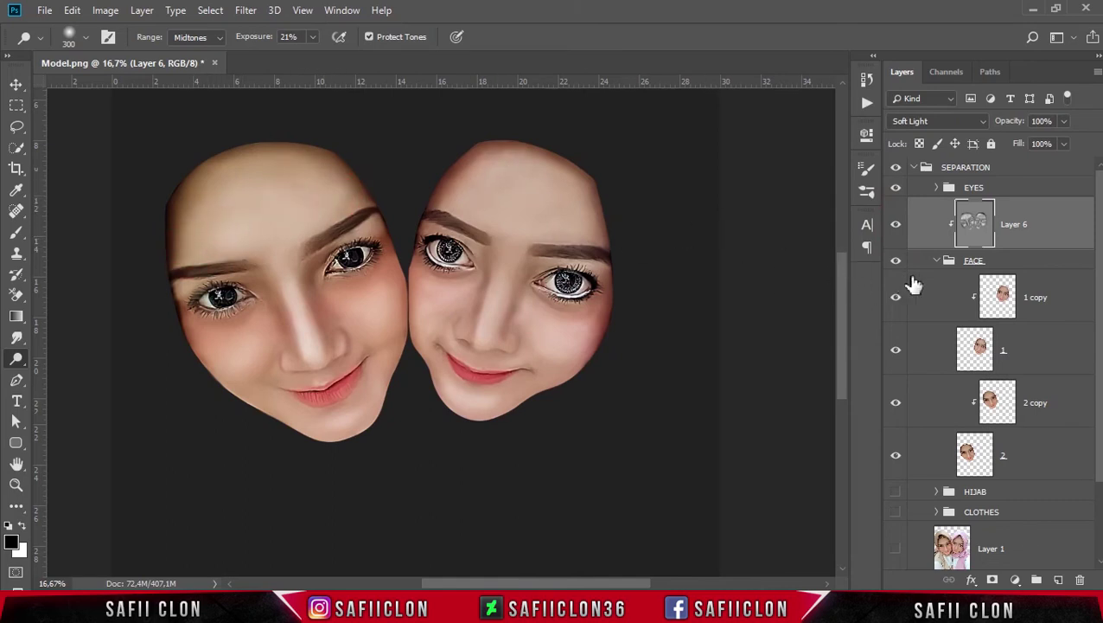
Step: Collapse the FACE group, then expand the HIJAB group and make it visible
{"action": "left_click", "coordinate": [937, 261]}
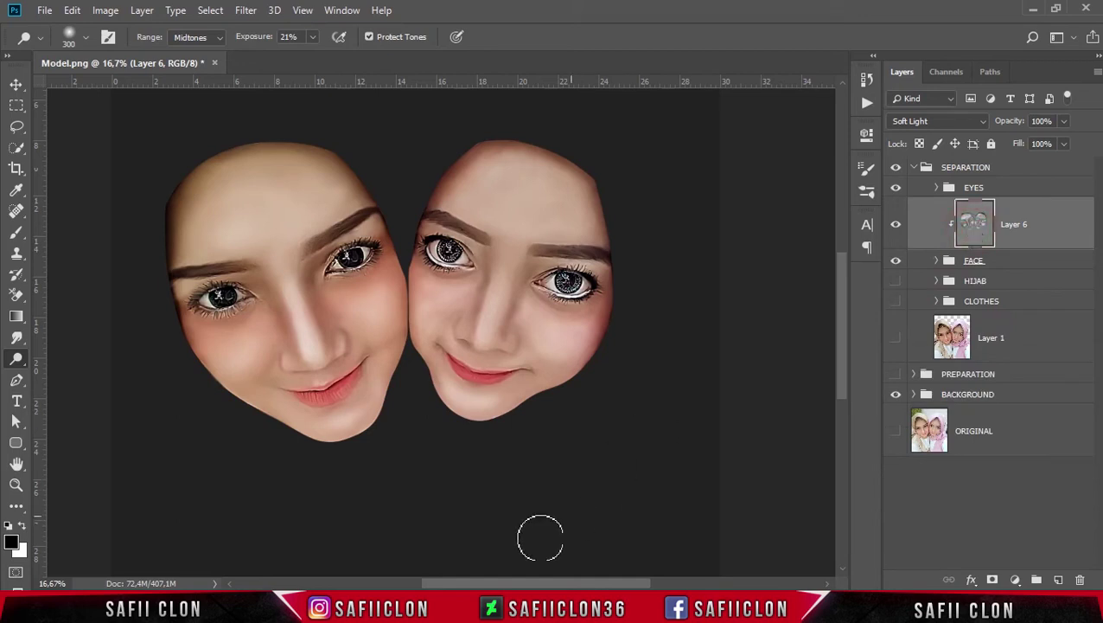
{"action": "mouse_move", "coordinate": [654, 585]}
{"action": "left_mouse_down"}
{"action": "mouse_move", "coordinate": [606, 586]}
{"action": "mouse_move", "coordinate": [642, 587]}
{"action": "left_mouse_up"}
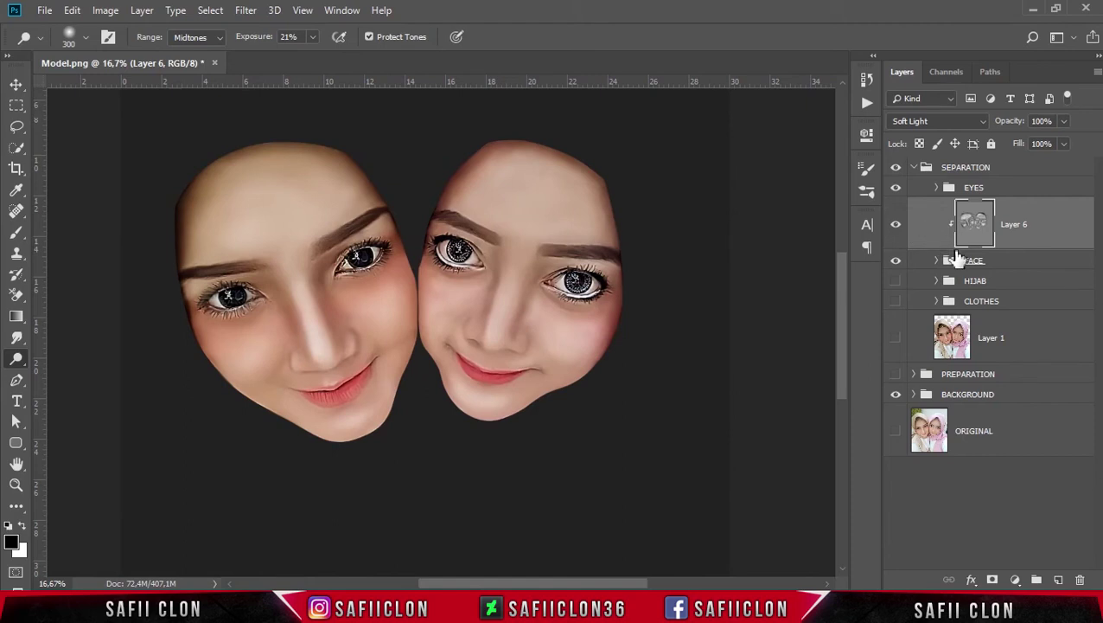
{"action": "left_click", "coordinate": [1006, 285]}
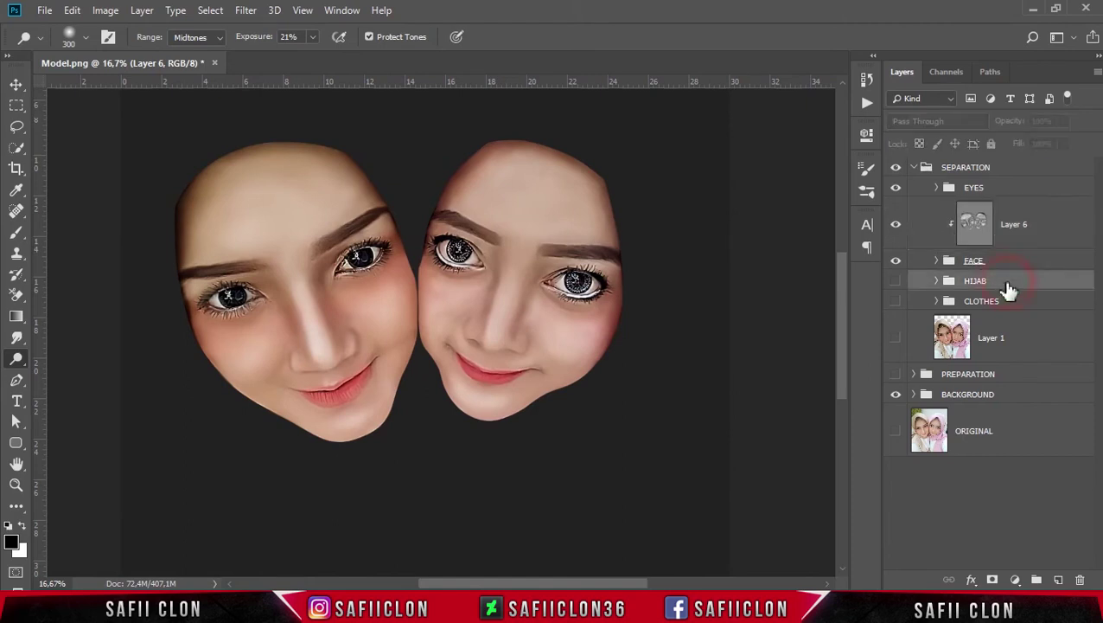
{"action": "left_click", "coordinate": [936, 282]}
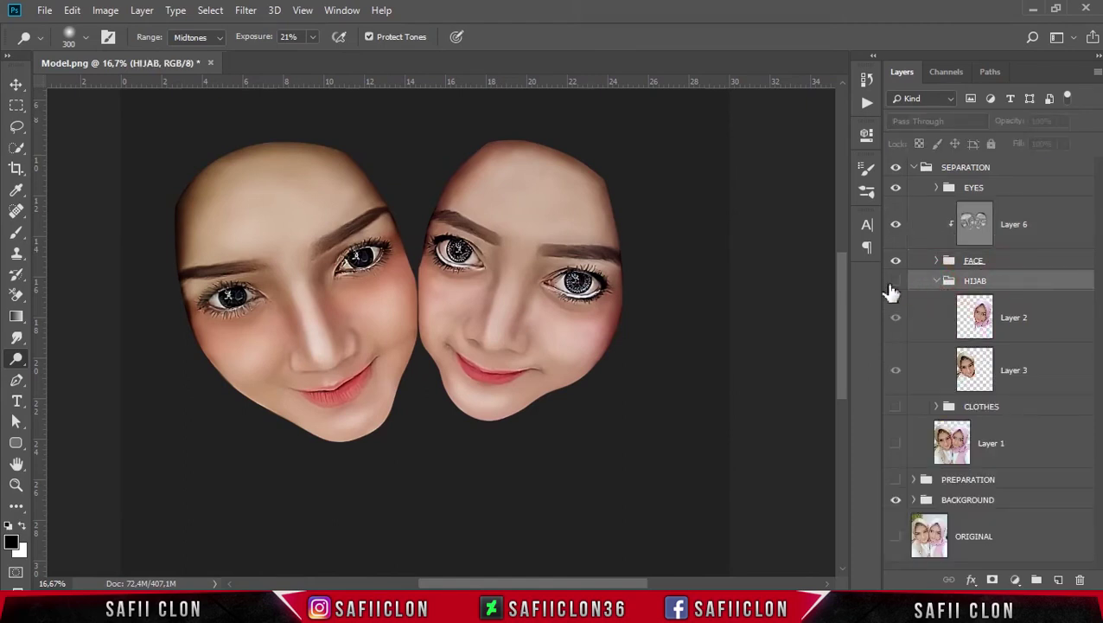
{"action": "left_click", "coordinate": [895, 283]}
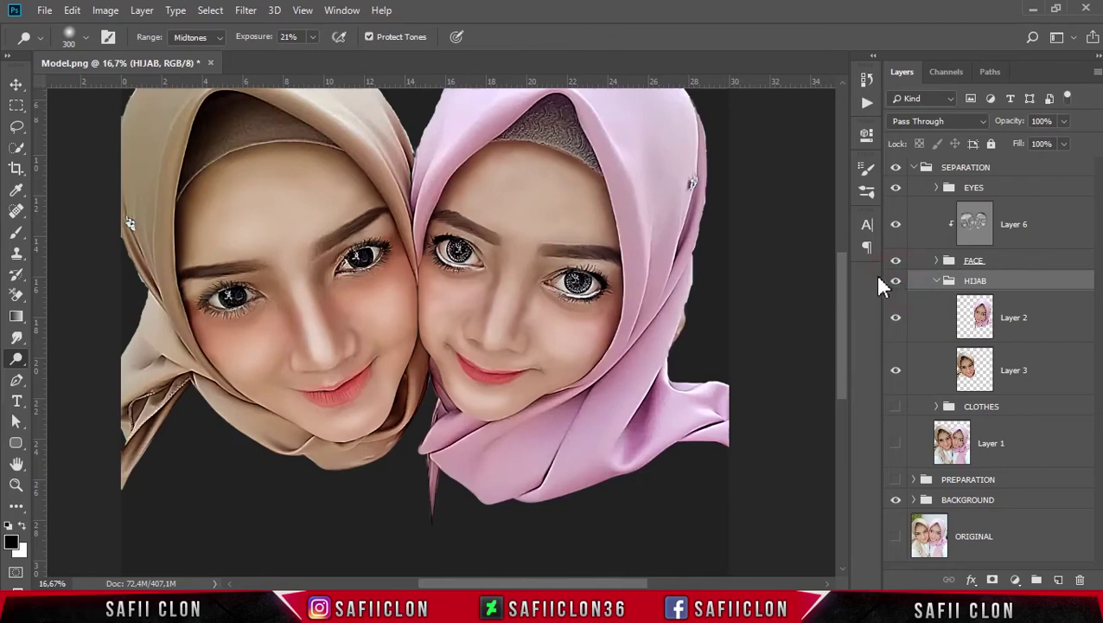
Step: Duplicate Layer 2 in the HIJAB group and clip the copy to the original layer
{"action": "left_click", "coordinate": [1069, 340]}
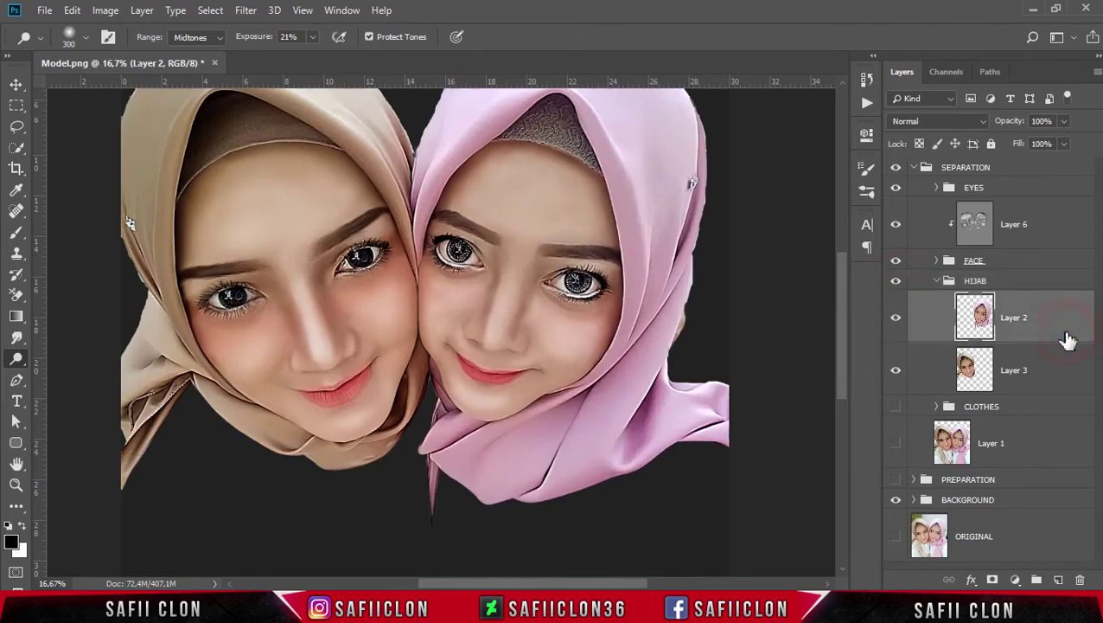
{"action": "right_click", "coordinate": [1053, 318]}
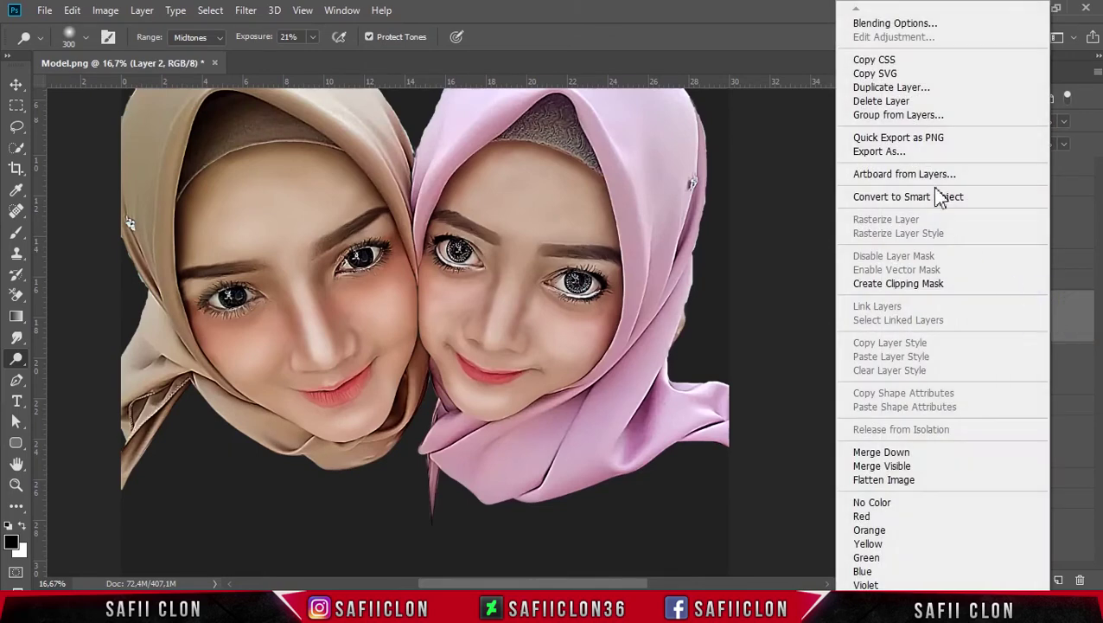
{"action": "left_click", "coordinate": [915, 87]}
{"action": "left_click", "coordinate": [687, 154]}
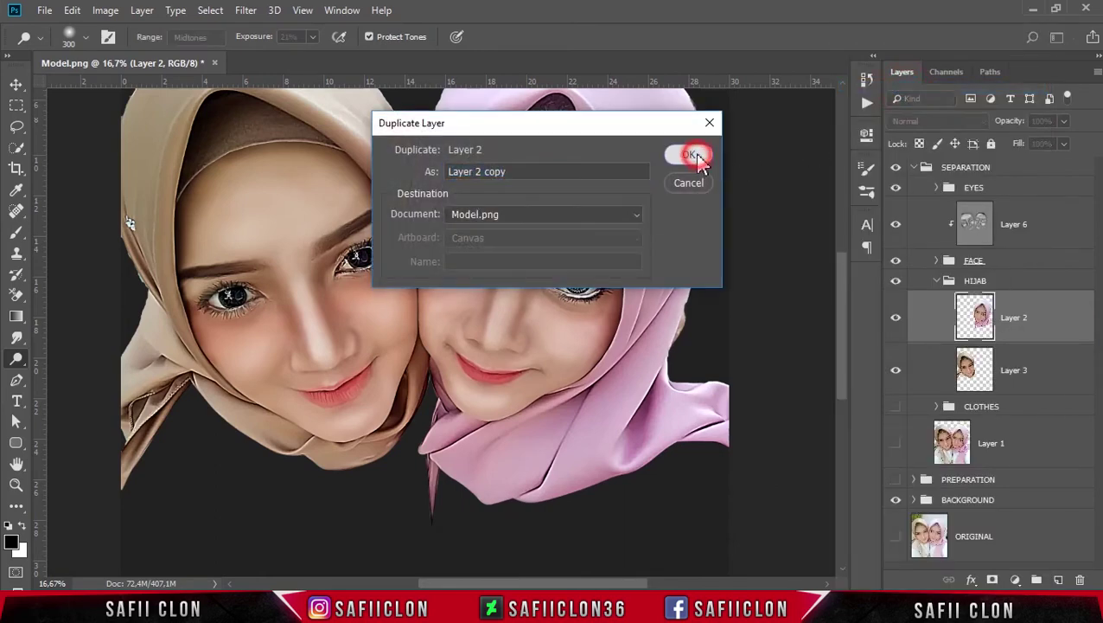
{"action": "right_click", "coordinate": [1021, 313]}
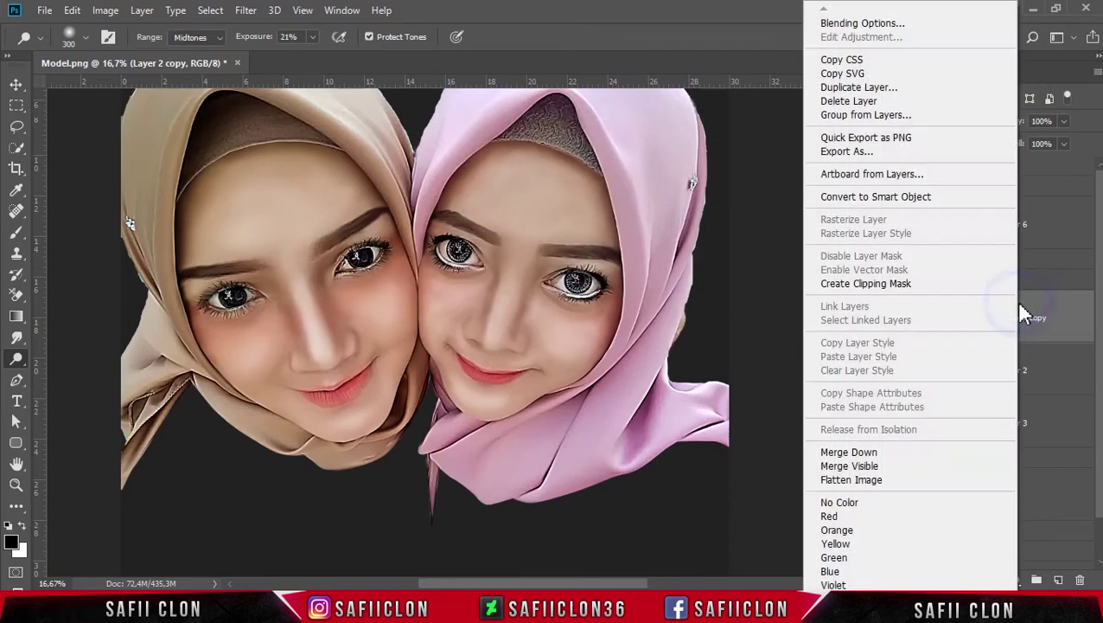
{"action": "left_click", "coordinate": [869, 282]}
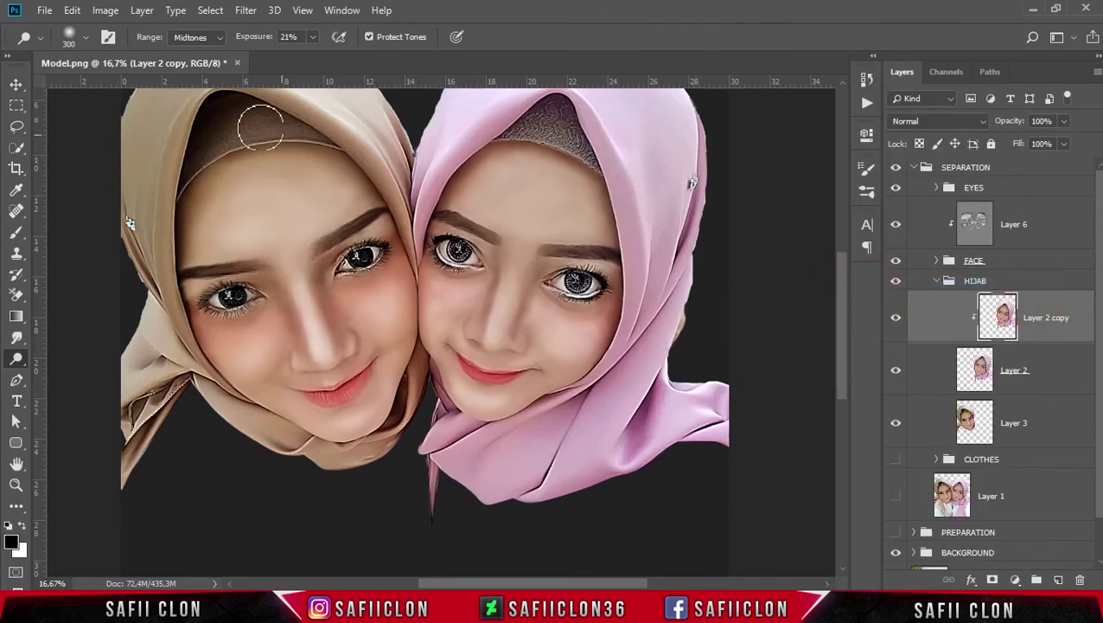
Step: Desaturate the clipped Layer 2 copy so the pink hijab turns gray
{"action": "left_click", "coordinate": [102, 10]}
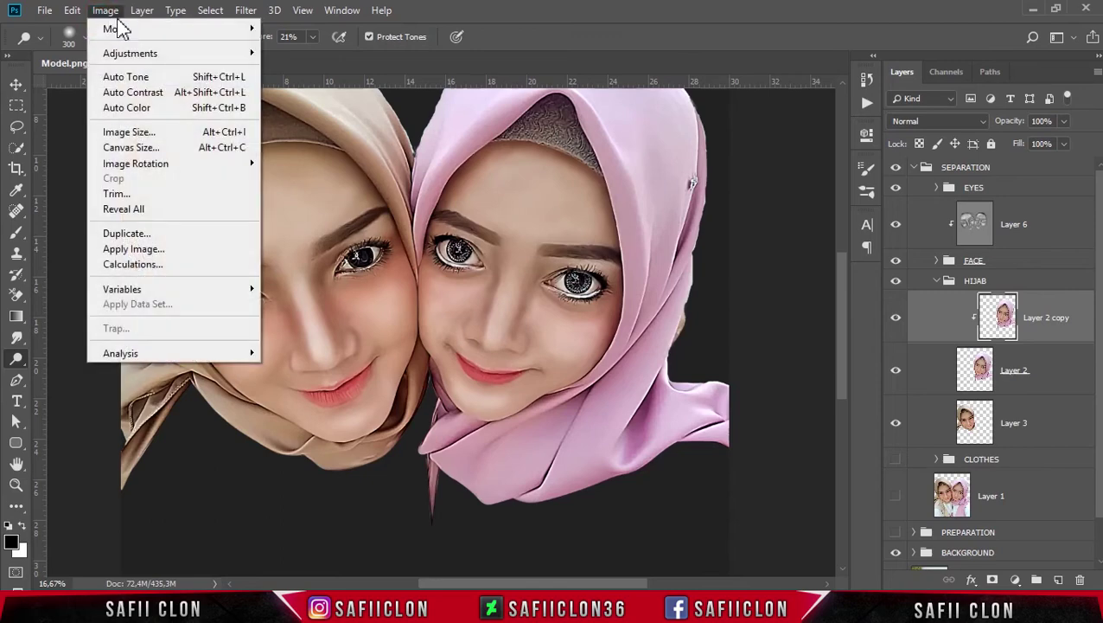
{"action": "mouse_move", "coordinate": [189, 54]}
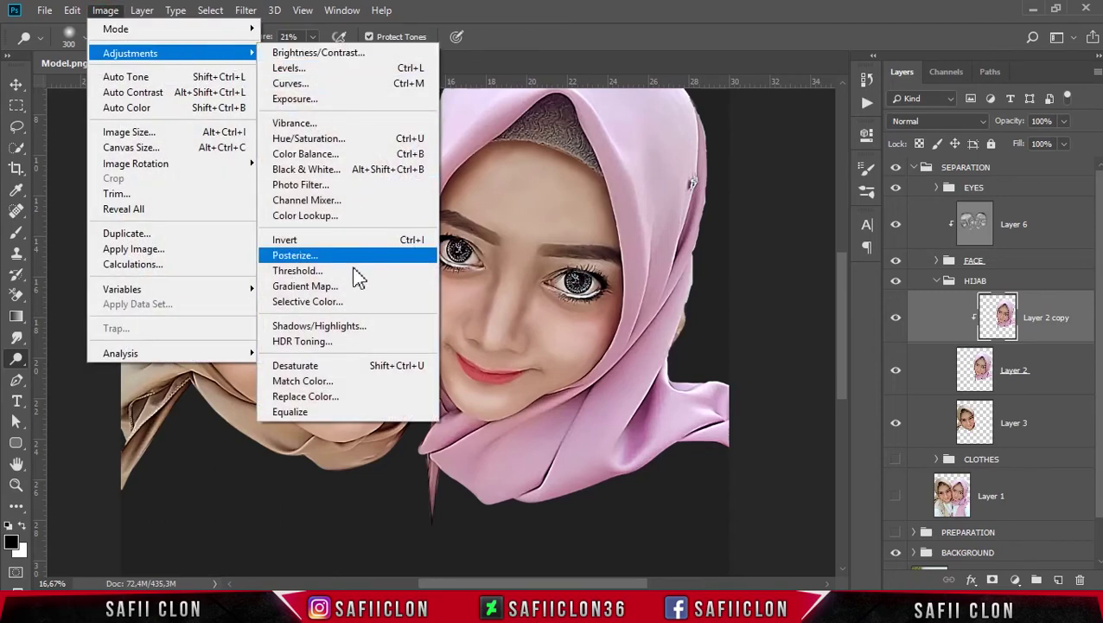
{"action": "left_click", "coordinate": [330, 370]}
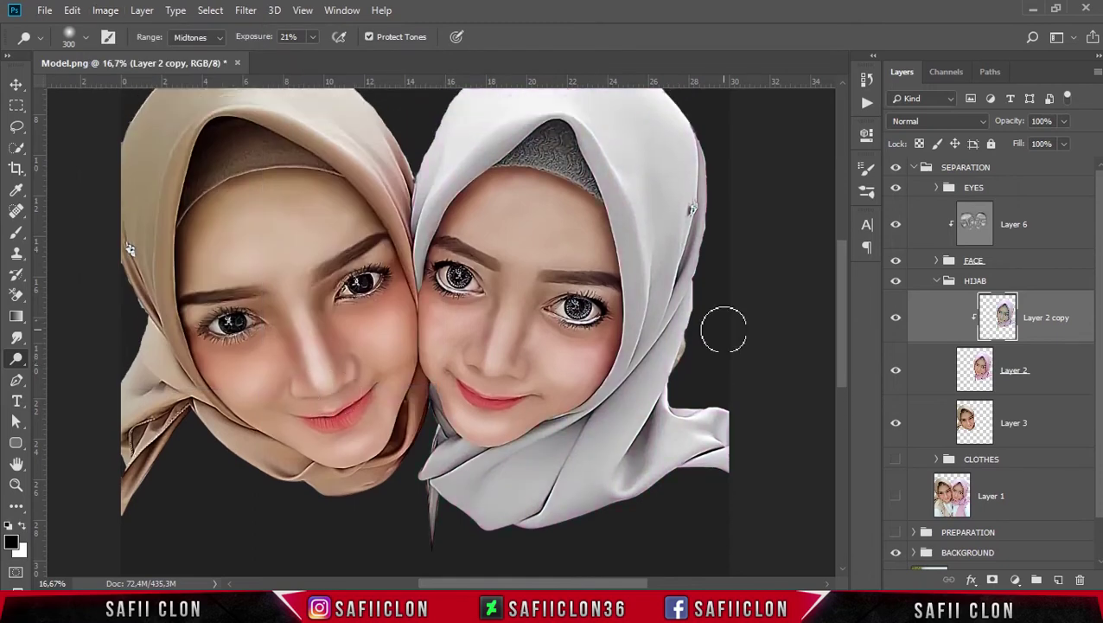
{"action": "scroll", "coordinate": [724, 329], "scroll_direction": "up", "scroll_amount": 3}
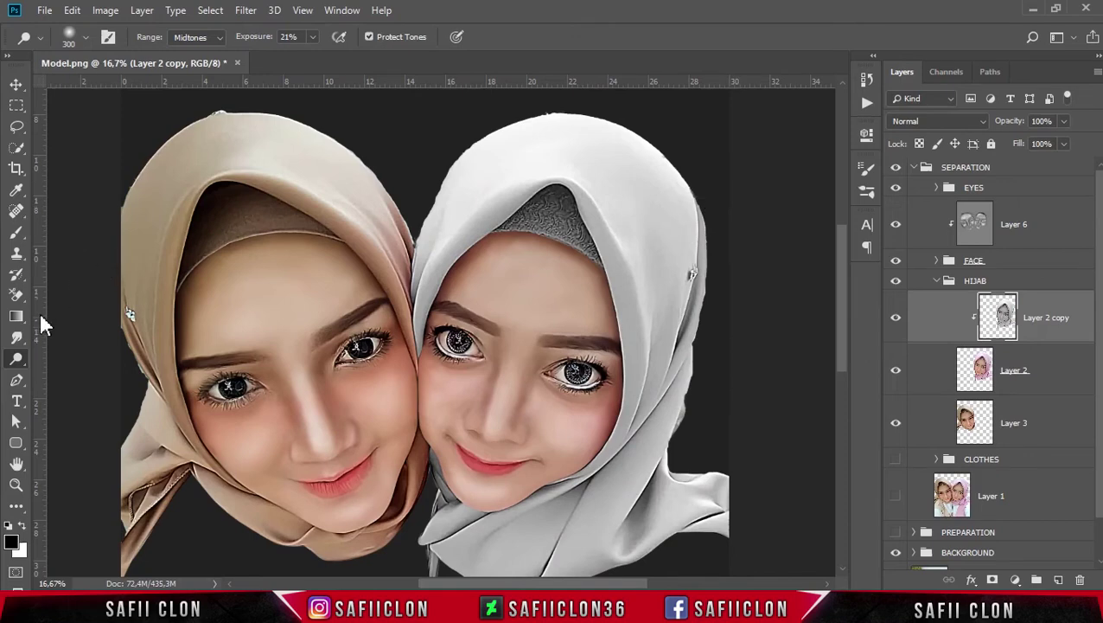
Step: Draw a closed Pen path around the textured inner cap above the right woman's forehead
{"action": "left_click", "coordinate": [15, 337]}
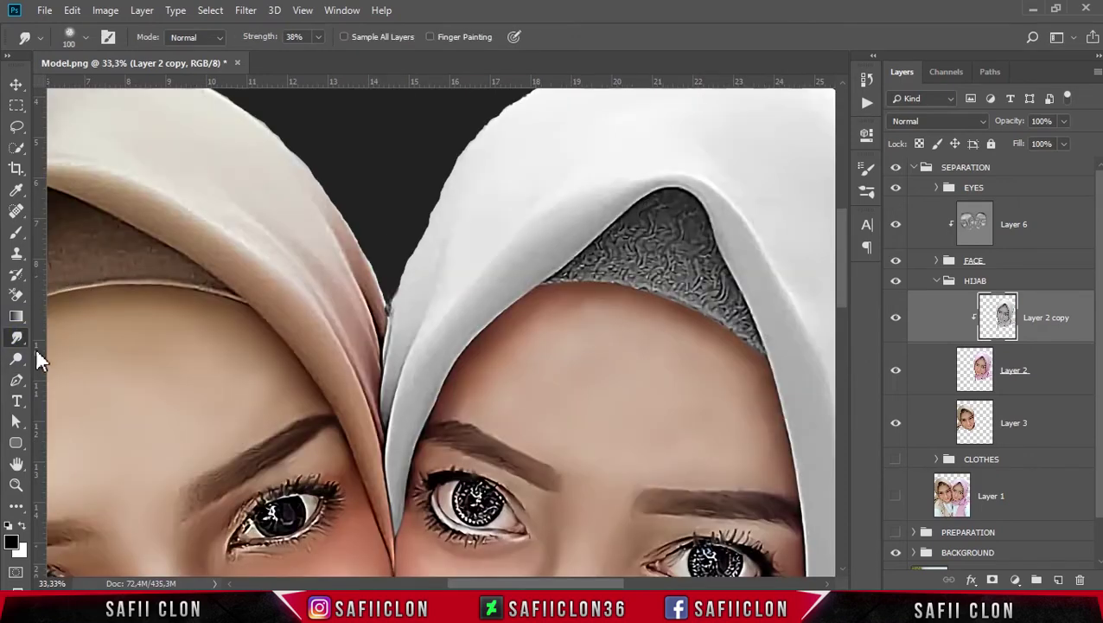
{"action": "left_click", "coordinate": [16, 381]}
{"action": "left_click", "coordinate": [86, 382]}
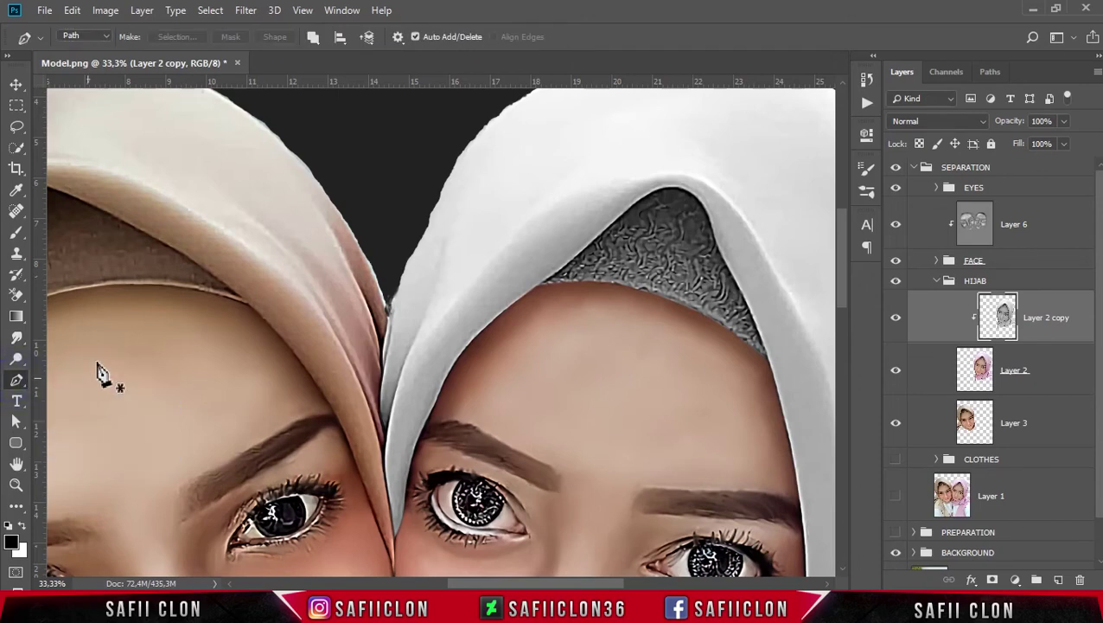
{"action": "left_click", "coordinate": [104, 36]}
{"action": "left_click", "coordinate": [86, 63]}
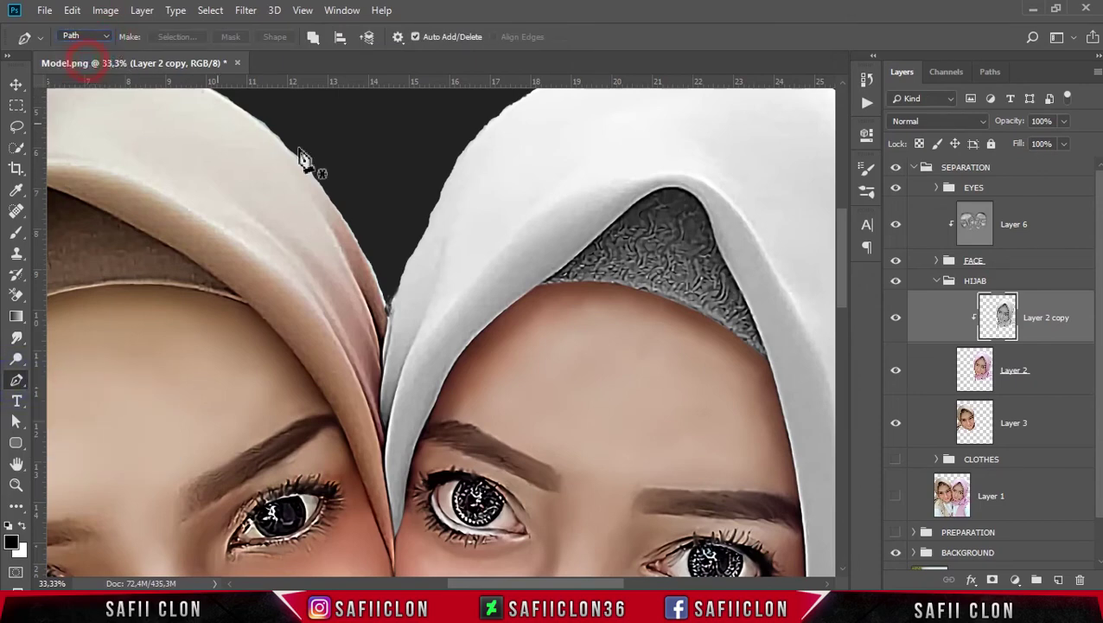
{"action": "left_click", "coordinate": [534, 289]}
{"action": "left_click_drag", "start_coordinate": [574, 258], "coordinate": [593, 248]}
{"action": "left_click_drag", "start_coordinate": [647, 195], "coordinate": [657, 194]}
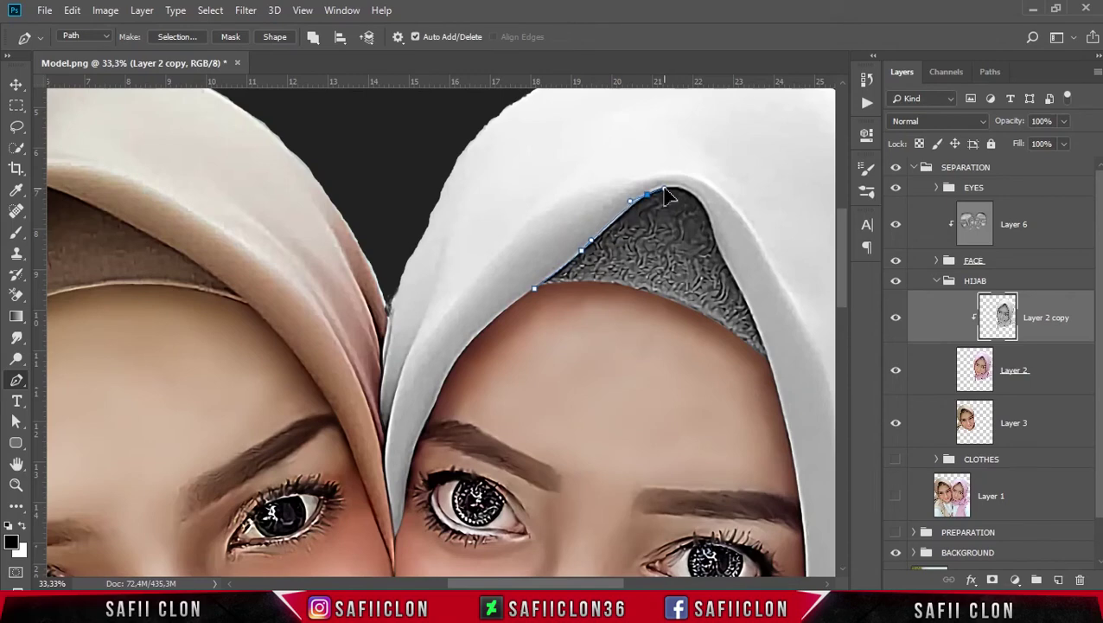
{"action": "left_click_drag", "start_coordinate": [711, 223], "coordinate": [726, 275]}
{"action": "left_click_drag", "start_coordinate": [760, 333], "coordinate": [769, 367]}
{"action": "left_click", "coordinate": [689, 348]}
{"action": "left_click", "coordinate": [605, 307]}
{"action": "left_click", "coordinate": [534, 289]}
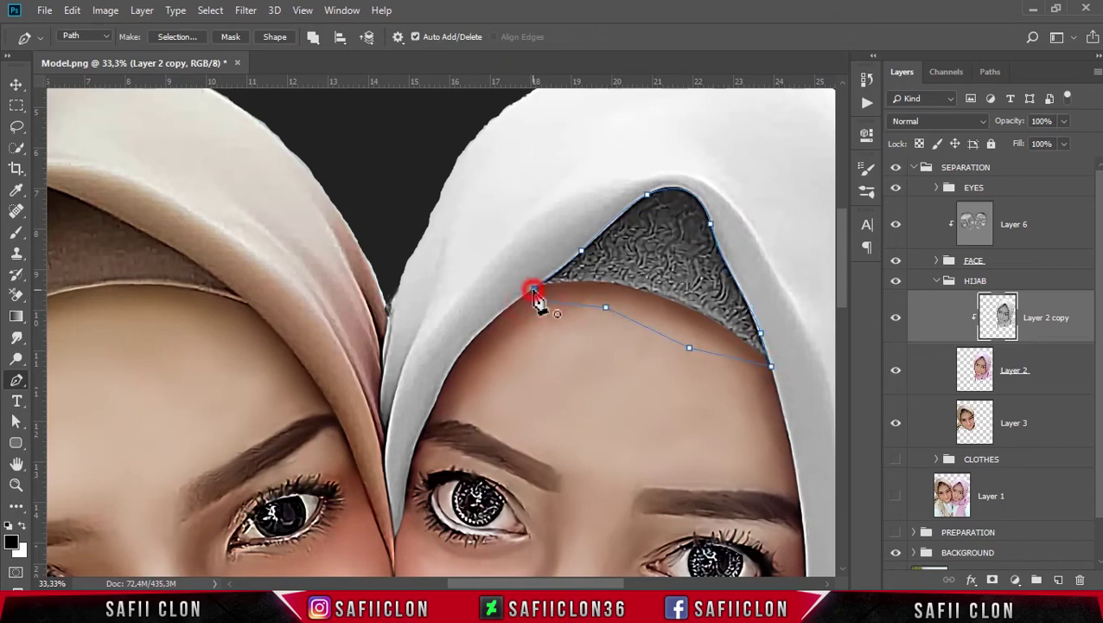
Step: Turn the path into a selection with a 1 px feather and copy the inner cap to a new clipped layer
{"action": "right_click", "coordinate": [661, 246]}
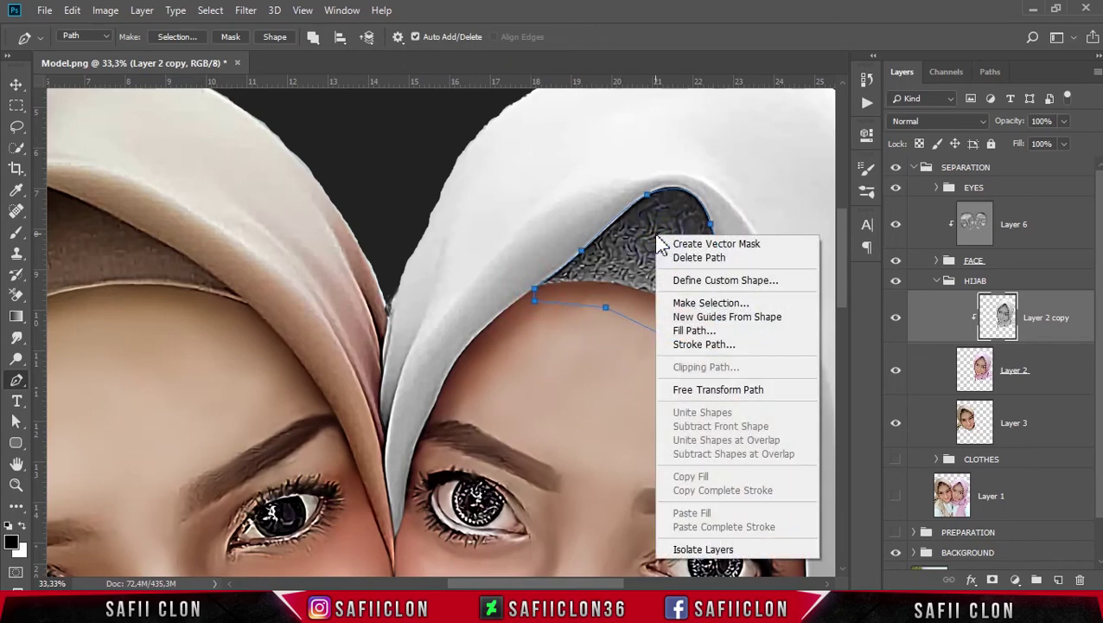
{"action": "left_click", "coordinate": [710, 303]}
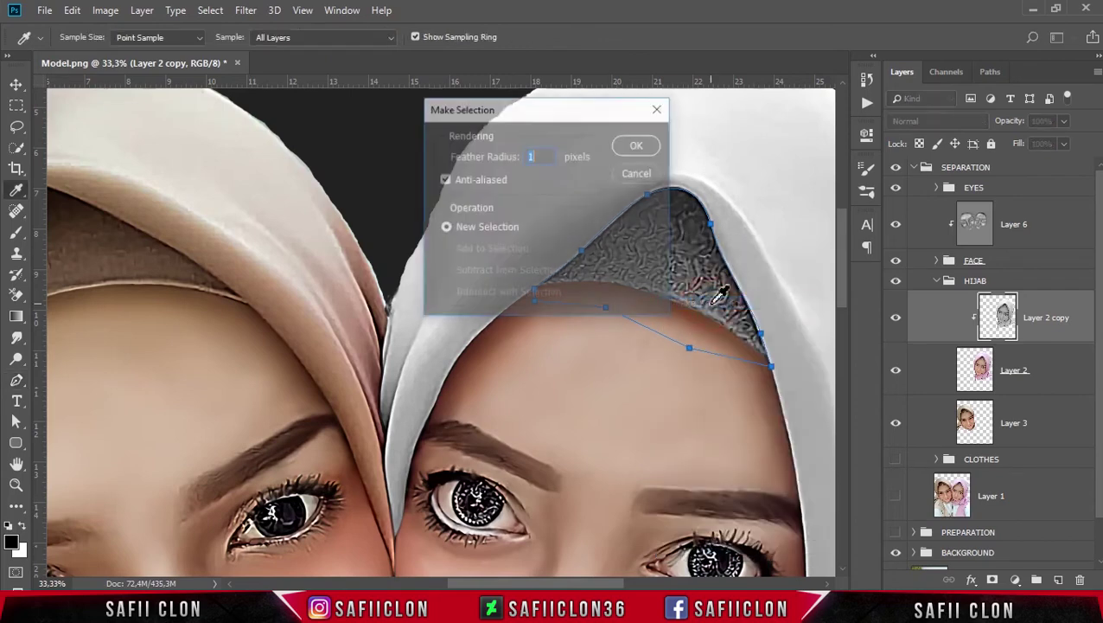
{"action": "left_click", "coordinate": [638, 146]}
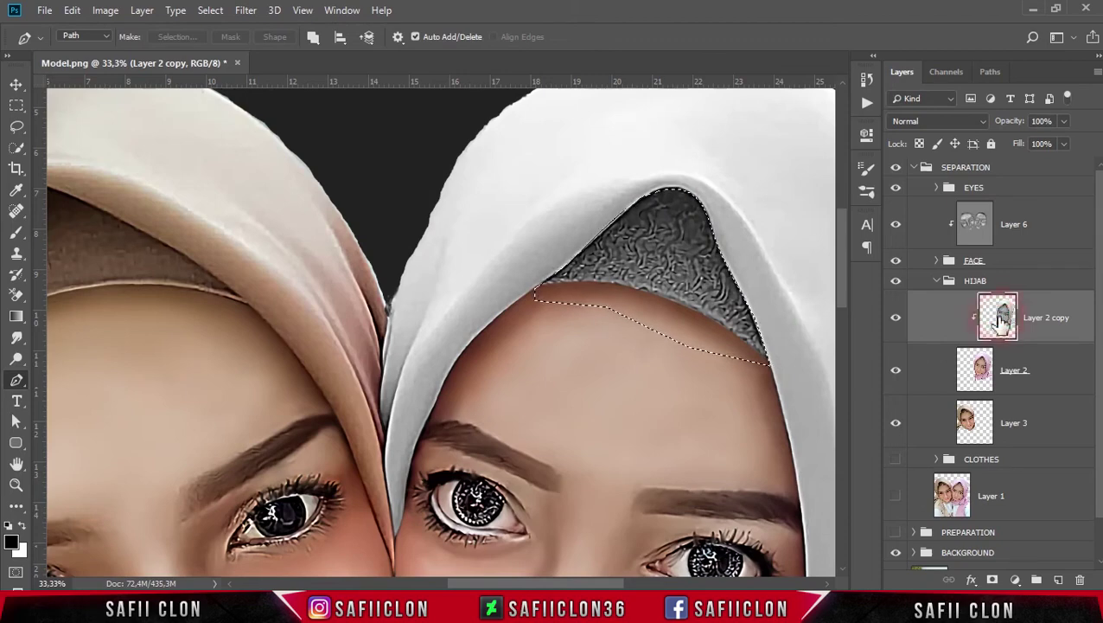
{"action": "key", "text": "ctrl+j"}
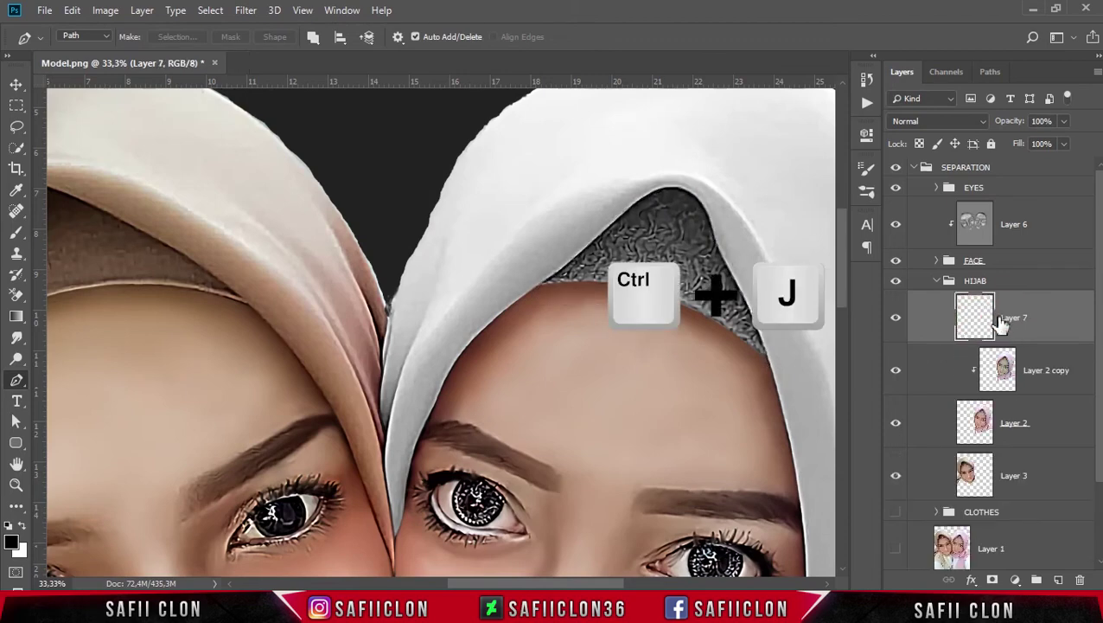
{"action": "right_click", "coordinate": [1008, 319]}
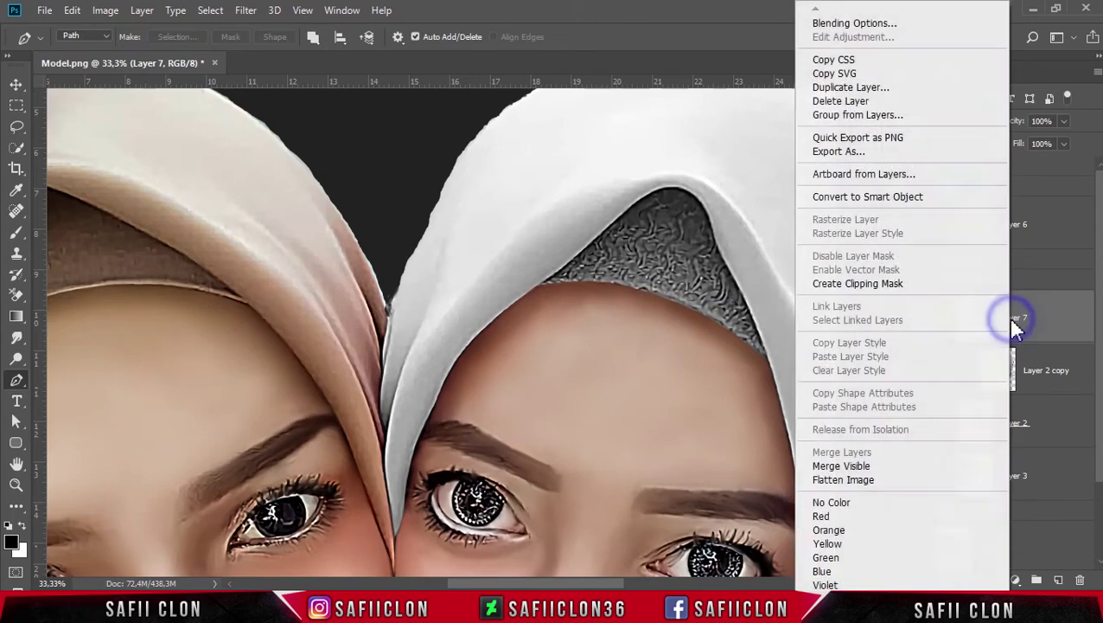
{"action": "left_click", "coordinate": [866, 284]}
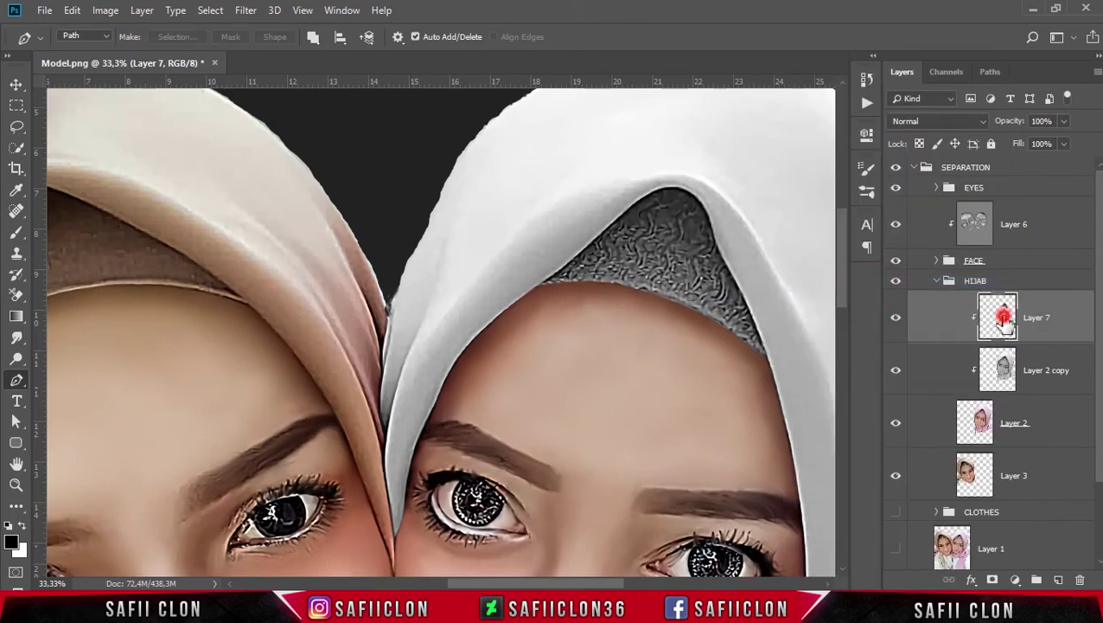
Step: Smooth away the inner cap's texture on Layer 7 using the Smudge tool at 39% strength
{"action": "left_click", "coordinate": [19, 339]}
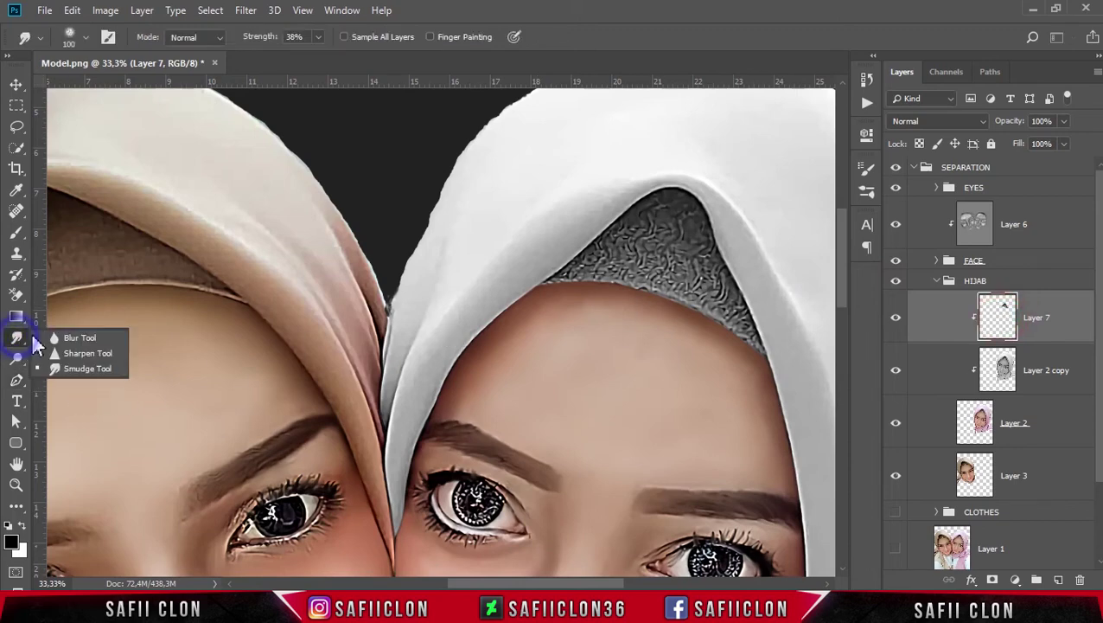
{"action": "left_click", "coordinate": [87, 370]}
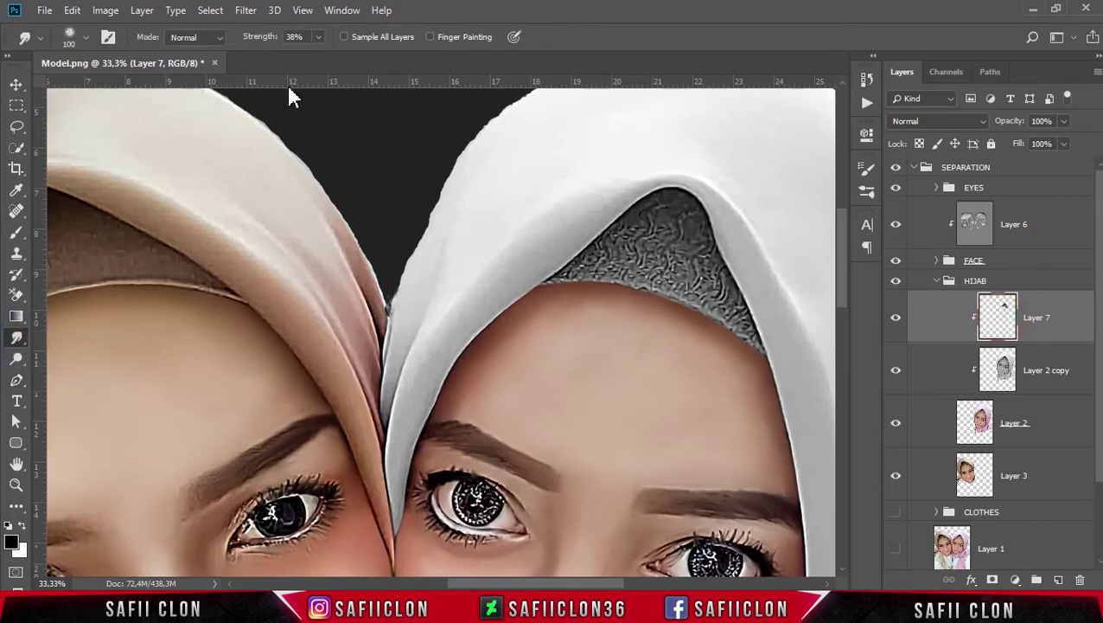
{"action": "left_click", "coordinate": [86, 39]}
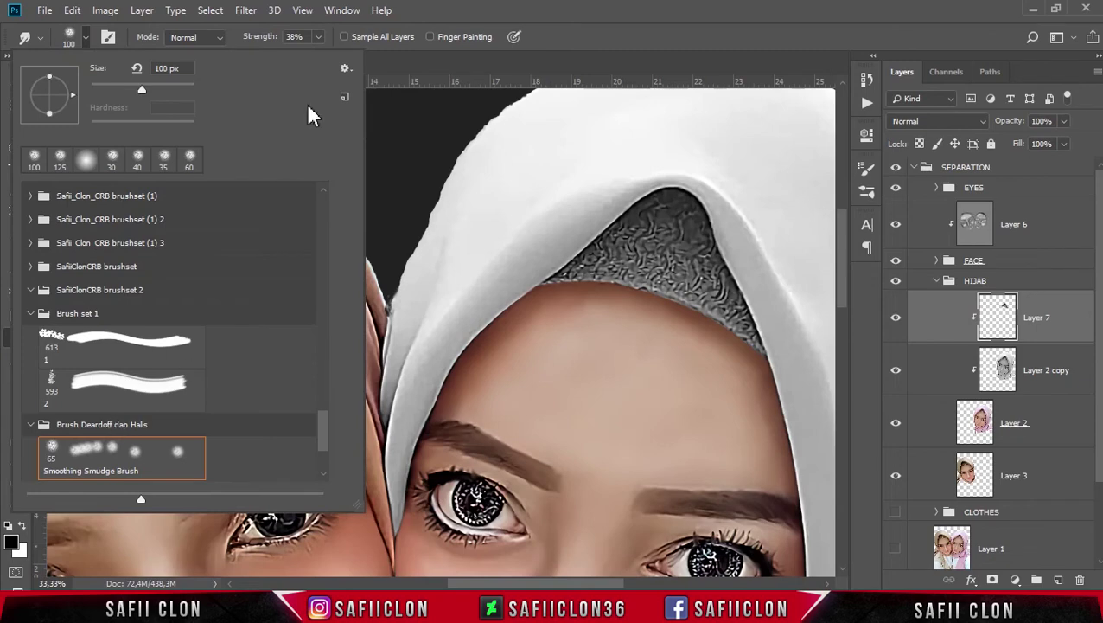
{"action": "left_click", "coordinate": [319, 38]}
{"action": "left_click", "coordinate": [497, 8]}
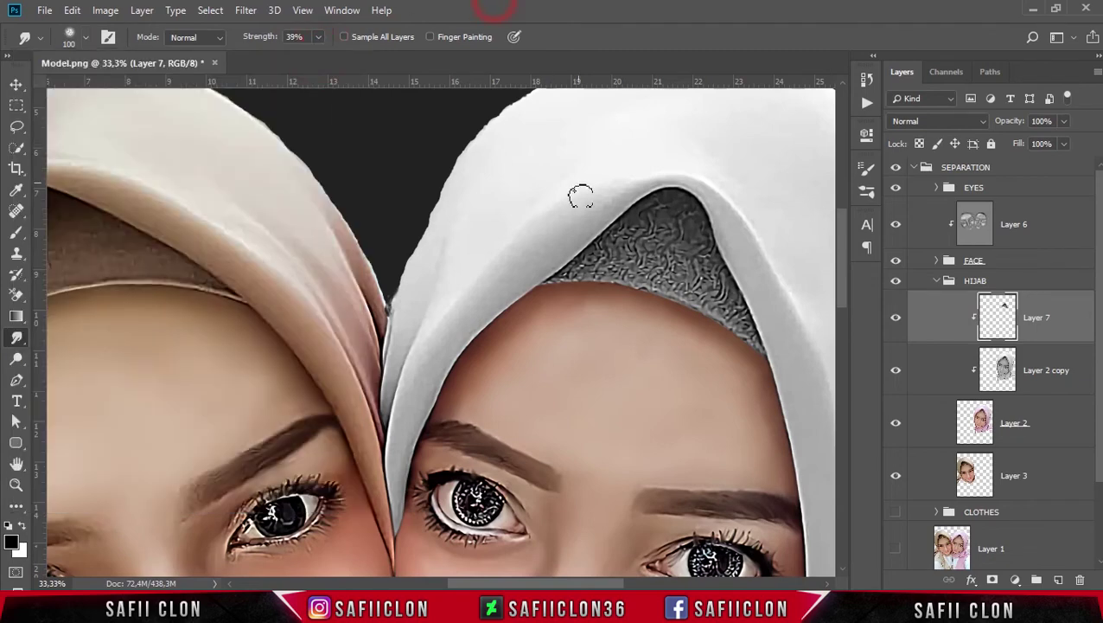
{"action": "left_click", "coordinate": [587, 256]}
{"action": "mouse_move", "coordinate": [616, 233]}
{"action": "left_mouse_down"}
{"action": "mouse_move", "coordinate": [639, 205]}
{"action": "mouse_move", "coordinate": [672, 199]}
{"action": "mouse_move", "coordinate": [696, 220]}
{"action": "mouse_move", "coordinate": [674, 229]}
{"action": "mouse_move", "coordinate": [659, 216]}
{"action": "mouse_move", "coordinate": [653, 229]}
{"action": "mouse_move", "coordinate": [711, 283]}
{"action": "mouse_move", "coordinate": [710, 250]}
{"action": "mouse_move", "coordinate": [767, 350]}
{"action": "mouse_move", "coordinate": [640, 294]}
{"action": "left_mouse_up"}
{"action": "left_click_drag", "start_coordinate": [673, 257], "coordinate": [702, 288]}
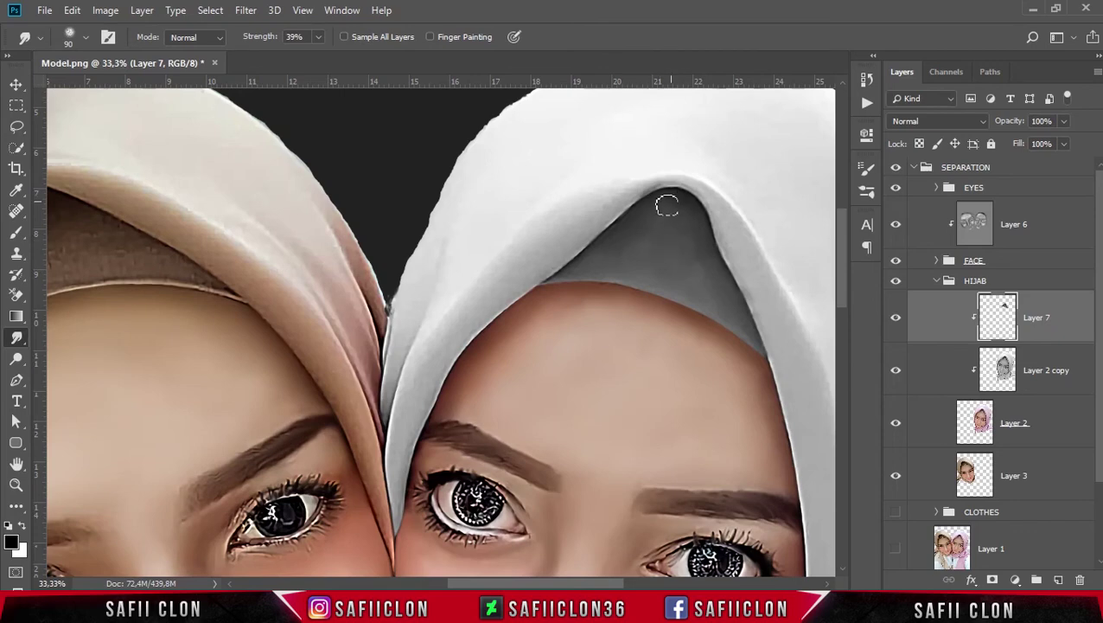
Step: Smudge the gray hijab's folds around the forehead on Layer 2 copy with a 90 to 125 px brush
{"action": "left_click", "coordinate": [1001, 372]}
{"action": "scroll", "coordinate": [630, 325], "scroll_direction": "up", "scroll_amount": 2}
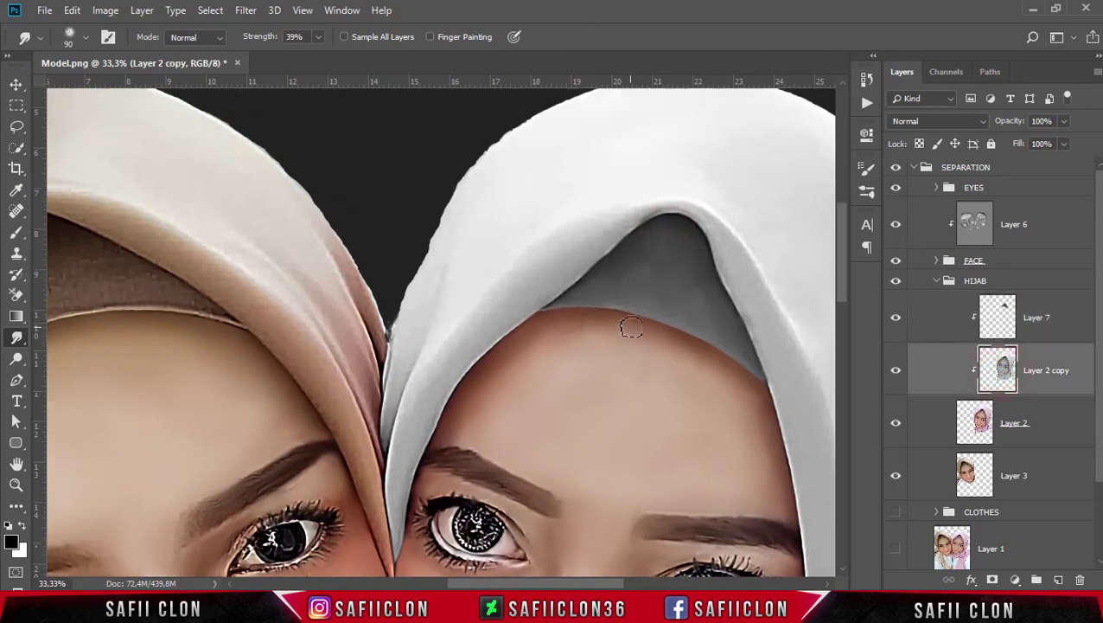
{"action": "mouse_move", "coordinate": [512, 302]}
{"action": "left_mouse_down"}
{"action": "mouse_move", "coordinate": [553, 256]}
{"action": "mouse_move", "coordinate": [538, 278]}
{"action": "left_mouse_up"}
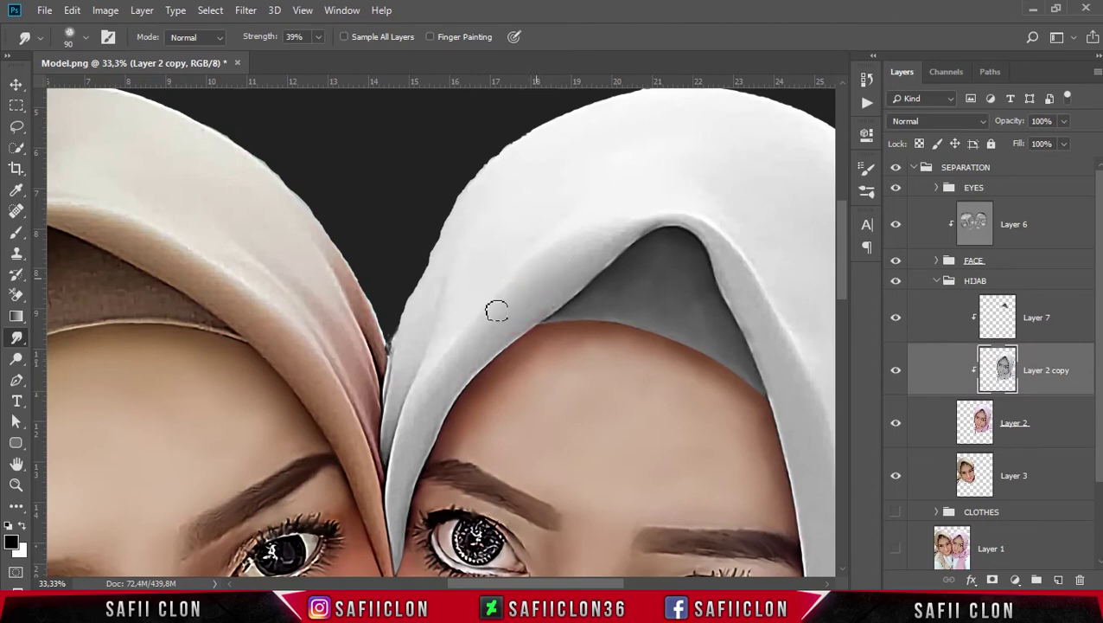
{"action": "key", "text": "bracketright"}
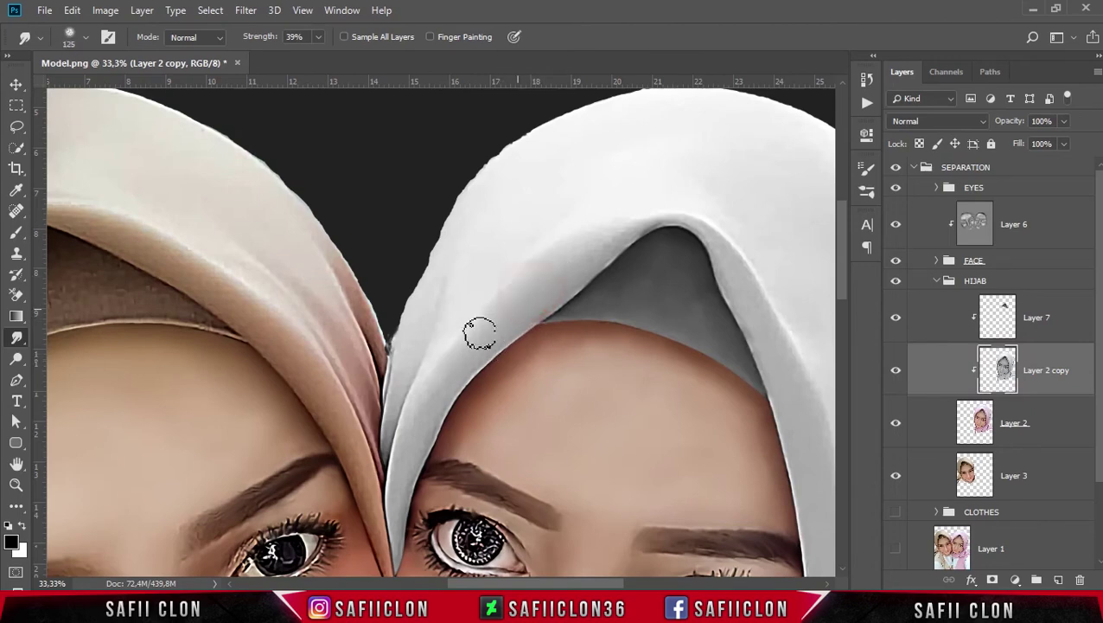
{"action": "key", "text": "bracketleft"}
{"action": "left_click_drag", "start_coordinate": [681, 214], "coordinate": [734, 301]}
{"action": "mouse_move", "coordinate": [783, 340]}
{"action": "left_mouse_down"}
{"action": "mouse_move", "coordinate": [641, 260]}
{"action": "mouse_move", "coordinate": [621, 298]}
{"action": "mouse_move", "coordinate": [599, 257]}
{"action": "left_mouse_up"}
Step: Smudge the gray hijab's edge along the right woman's cheek and chin with a 70 px brush at 39% strength
{"action": "scroll", "coordinate": [663, 364], "scroll_direction": "up", "scroll_amount": 2}
{"action": "scroll", "coordinate": [668, 357], "scroll_direction": "down", "scroll_amount": 3}
{"action": "scroll", "coordinate": [667, 357], "scroll_direction": "down", "scroll_amount": 5}
{"action": "key", "text": "bracketright"}
{"action": "scroll", "coordinate": [683, 383], "scroll_direction": "down", "scroll_amount": 3}
{"action": "key", "text": "bracketleft"}
{"action": "key", "text": "bracketleft"}
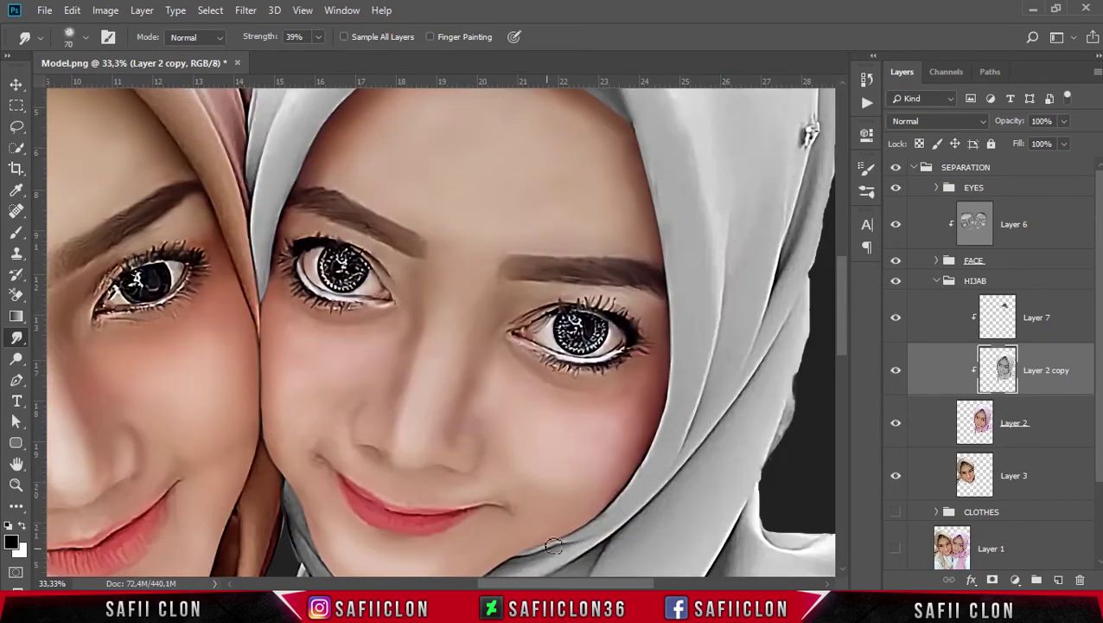
{"action": "scroll", "coordinate": [670, 316], "scroll_direction": "up", "scroll_amount": 5}
{"action": "scroll", "coordinate": [703, 402], "scroll_direction": "down", "scroll_amount": 6}
{"action": "scroll", "coordinate": [703, 402], "scroll_direction": "down", "scroll_amount": 2}
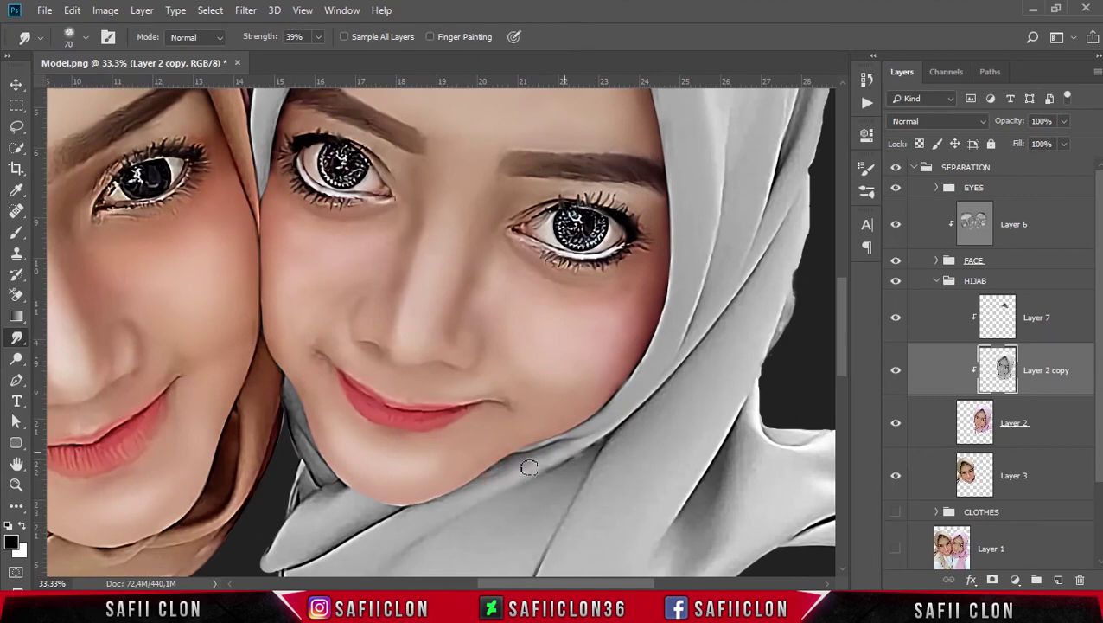
Step: Smooth the gathered folds directly beneath the right woman's chin using a smaller Smudge brush
{"action": "scroll", "coordinate": [296, 459], "scroll_direction": "down", "scroll_amount": 5}
{"action": "left_click_drag", "start_coordinate": [300, 500], "coordinate": [338, 552]}
{"action": "key", "text": "bracketleft"}
{"action": "key", "text": "bracketleft"}
{"action": "mouse_move", "coordinate": [344, 348]}
{"action": "left_mouse_down"}
{"action": "mouse_move", "coordinate": [368, 427]}
{"action": "mouse_move", "coordinate": [347, 402]}
{"action": "left_mouse_up"}
{"action": "scroll", "coordinate": [406, 460], "scroll_direction": "down", "scroll_amount": 3}
{"action": "scroll", "coordinate": [398, 372], "scroll_direction": "down", "scroll_amount": 2}
{"action": "left_click_drag", "start_coordinate": [449, 298], "coordinate": [413, 358]}
Step: Smudge the gray hijab's broad drape near the right woman's shoulder, finishing with a 90 px brush
{"action": "key", "text": "bracketright"}
{"action": "key", "text": "bracketright"}
{"action": "key", "text": "bracketright"}
{"action": "left_click_drag", "start_coordinate": [617, 199], "coordinate": [591, 217]}
{"action": "key", "text": "bracketleft"}
{"action": "key", "text": "bracketleft"}
{"action": "left_click_drag", "start_coordinate": [555, 584], "coordinate": [598, 586]}
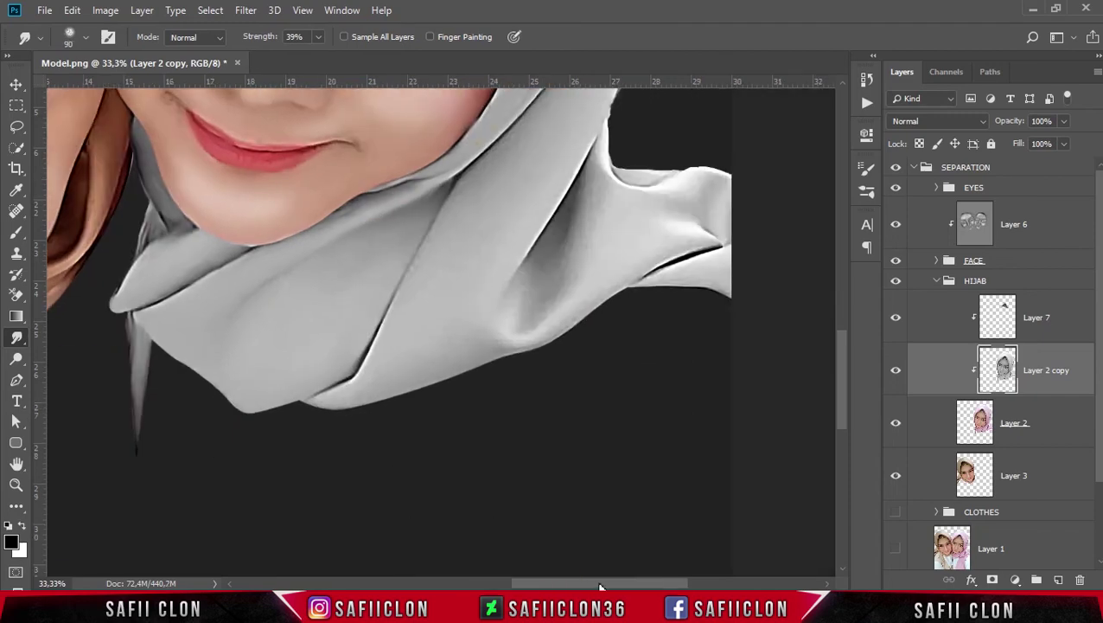
Step: Raise the Smudge strength to 45% and blend the diagonal folds across the gray hijab's lower drape
{"action": "scroll", "coordinate": [380, 372], "scroll_direction": "up", "scroll_amount": 1}
{"action": "left_click_drag", "start_coordinate": [371, 367], "coordinate": [333, 441]}
{"action": "key", "text": "bracketright"}
{"action": "key", "text": "bracketright"}
{"action": "key", "text": "bracketright"}
{"action": "left_click_drag", "start_coordinate": [319, 37], "coordinate": [325, 44]}
{"action": "key", "text": "bracketleft"}
{"action": "key", "text": "bracketleft"}
{"action": "key", "text": "bracketleft"}
{"action": "mouse_move", "coordinate": [561, 246]}
{"action": "left_mouse_down"}
{"action": "mouse_move", "coordinate": [545, 318]}
{"action": "mouse_move", "coordinate": [516, 356]}
{"action": "left_mouse_up"}
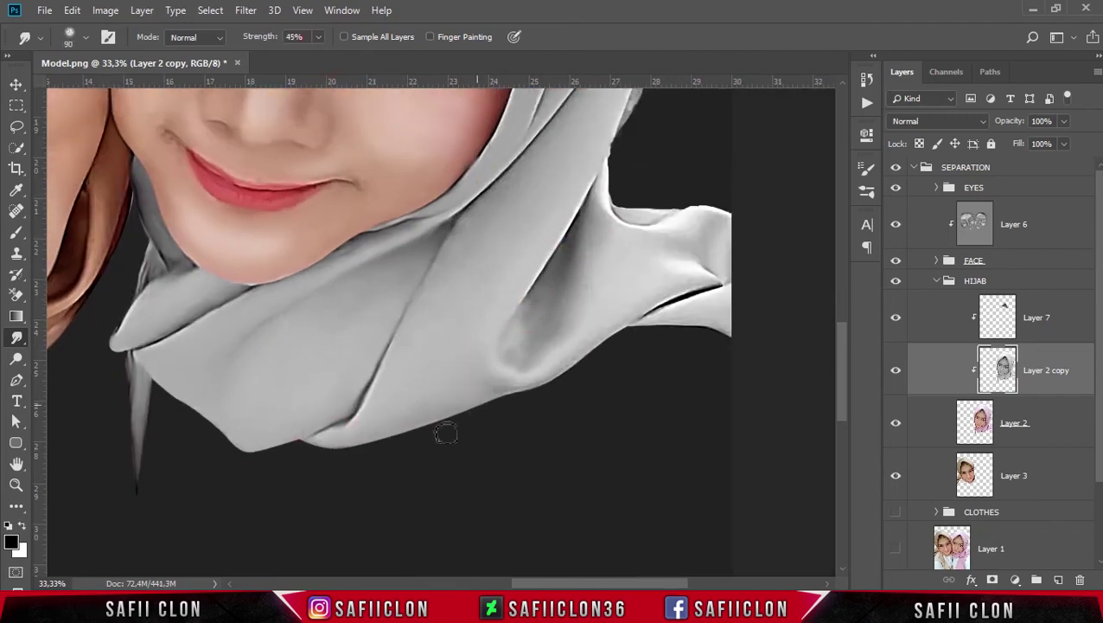
Step: Smudge the gray hijab's end over the shoulder and its lower edge, varying the brush size between narrow creases and broad areas
{"action": "left_click_drag", "start_coordinate": [626, 384], "coordinate": [563, 459]}
{"action": "key", "text": "bracketright"}
{"action": "scroll", "coordinate": [562, 162], "scroll_direction": "up", "scroll_amount": 3}
{"action": "key", "text": "bracketleft"}
{"action": "mouse_move", "coordinate": [589, 423]}
{"action": "left_mouse_down"}
{"action": "mouse_move", "coordinate": [630, 414]}
{"action": "mouse_move", "coordinate": [663, 452]}
{"action": "left_mouse_up"}
{"action": "scroll", "coordinate": [633, 466], "scroll_direction": "down", "scroll_amount": 3}
{"action": "key", "text": "bracketright"}
{"action": "key", "text": "bracketright"}
{"action": "left_click_drag", "start_coordinate": [534, 355], "coordinate": [512, 429]}
{"action": "left_click_drag", "start_coordinate": [606, 427], "coordinate": [663, 438]}
{"action": "key", "text": "bracketleft"}
{"action": "key", "text": "bracketleft"}
{"action": "key", "text": "bracketleft"}
{"action": "left_click_drag", "start_coordinate": [619, 398], "coordinate": [655, 395]}
{"action": "key", "text": "bracketright"}
{"action": "key", "text": "bracketright"}
{"action": "key", "text": "bracketright"}
{"action": "key", "text": "bracketright"}
{"action": "left_click_drag", "start_coordinate": [365, 505], "coordinate": [361, 502]}
Step: Smudge the diagonal hijab folds beside the right woman's outer cheek with a reduced brush
{"action": "scroll", "coordinate": [484, 322], "scroll_direction": "up", "scroll_amount": 5}
{"action": "key", "text": "bracketleft"}
{"action": "key", "text": "bracketleft"}
{"action": "key", "text": "bracketleft"}
{"action": "left_click_drag", "start_coordinate": [590, 339], "coordinate": [463, 451]}
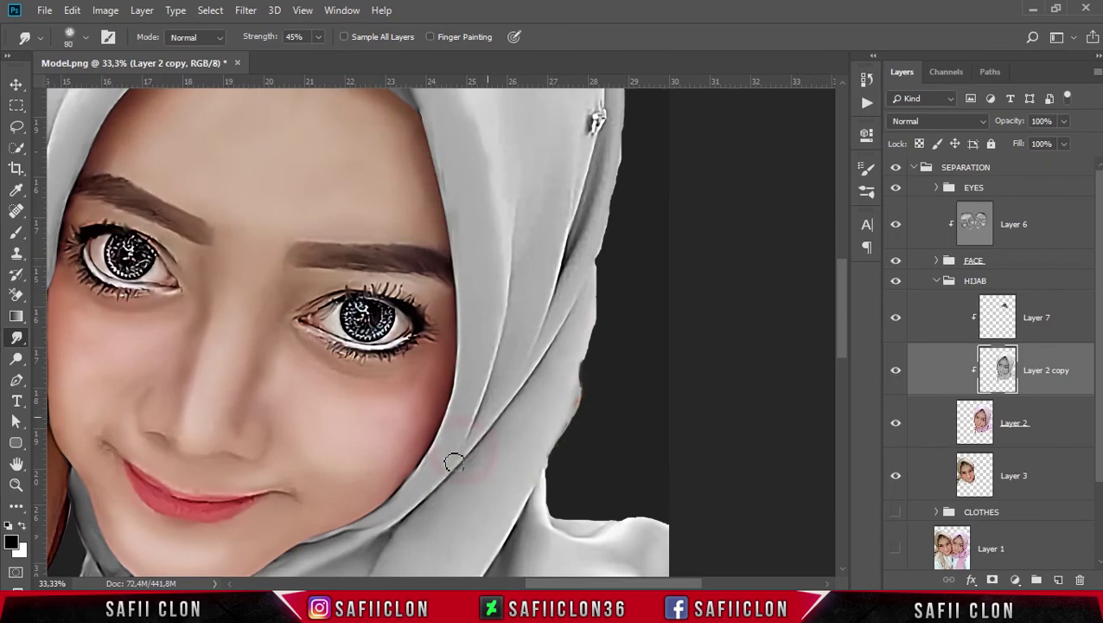
Step: Smooth the long side folds and the outer edge of the gray hijab around the pin, alternating large and small brushes
{"action": "scroll", "coordinate": [510, 445], "scroll_direction": "up", "scroll_amount": 4}
{"action": "scroll", "coordinate": [588, 400], "scroll_direction": "up", "scroll_amount": 1}
{"action": "left_click_drag", "start_coordinate": [617, 303], "coordinate": [615, 356]}
{"action": "scroll", "coordinate": [553, 346], "scroll_direction": "up", "scroll_amount": 2}
{"action": "key", "text": "bracketright"}
{"action": "key", "text": "bracketright"}
{"action": "key", "text": "bracketright"}
{"action": "key", "text": "bracketright"}
{"action": "left_click_drag", "start_coordinate": [531, 341], "coordinate": [532, 447]}
{"action": "key", "text": "bracketleft"}
{"action": "key", "text": "bracketleft"}
{"action": "key", "text": "bracketleft"}
{"action": "key", "text": "bracketleft"}
{"action": "key", "text": "bracketleft"}
{"action": "key", "text": "bracketleft"}
{"action": "left_click_drag", "start_coordinate": [586, 371], "coordinate": [603, 352]}
Step: Smudge the gray hijab's upper outer edge, and blend the broad area beside the inner cap with a 150 px brush
{"action": "scroll", "coordinate": [596, 397], "scroll_direction": "up", "scroll_amount": 2}
{"action": "left_click_drag", "start_coordinate": [596, 400], "coordinate": [596, 356]}
{"action": "key", "text": "bracketright"}
{"action": "key", "text": "bracketright"}
{"action": "key", "text": "bracketright"}
{"action": "key", "text": "bracketright"}
{"action": "key", "text": "bracketright"}
{"action": "left_click_drag", "start_coordinate": [513, 230], "coordinate": [502, 349]}
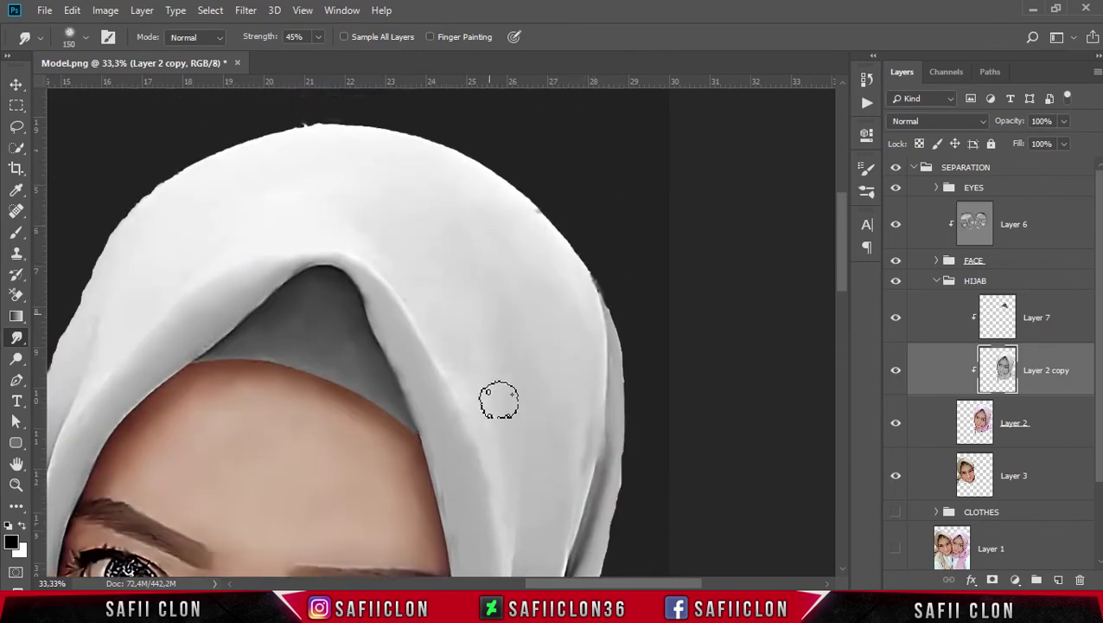
Step: Smudge the fold bordering the inner cap and the hijab above the forehead with a 90 to 125 px brush
{"action": "scroll", "coordinate": [474, 396], "scroll_direction": "down", "scroll_amount": 2}
{"action": "right_click", "coordinate": [473, 292]}
{"action": "left_click", "coordinate": [472, 290]}
{"action": "key", "text": "bracketleft"}
{"action": "key", "text": "bracketleft"}
{"action": "key", "text": "bracketleft"}
{"action": "scroll", "coordinate": [444, 298], "scroll_direction": "down", "scroll_amount": 2}
{"action": "left_click_drag", "start_coordinate": [433, 314], "coordinate": [456, 358]}
{"action": "scroll", "coordinate": [433, 315], "scroll_direction": "up", "scroll_amount": 6}
{"action": "key", "text": "bracketright"}
{"action": "key", "text": "bracketright"}
{"action": "key", "text": "bracketright"}
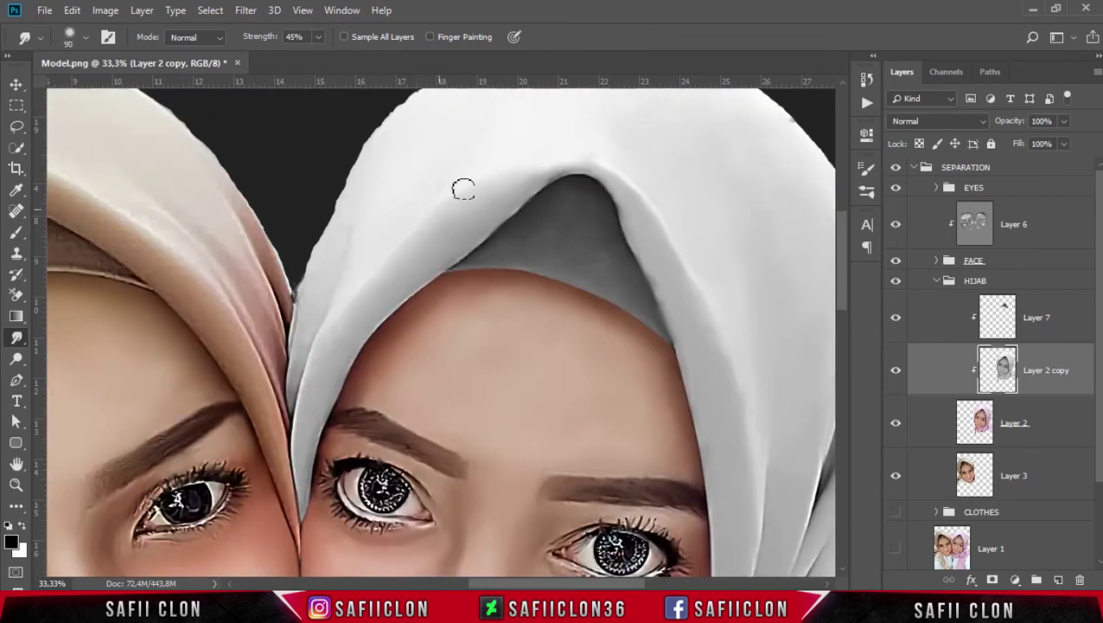
{"action": "scroll", "coordinate": [433, 284], "scroll_direction": "up", "scroll_amount": 4}
{"action": "scroll", "coordinate": [434, 283], "scroll_direction": "down", "scroll_amount": 3}
Step: Compare the smudged gray hijab with the original by toggling Layer 2 copy's visibility
{"action": "left_click", "coordinate": [895, 370]}
{"action": "left_click", "coordinate": [895, 370]}
{"action": "left_click", "coordinate": [896, 370]}
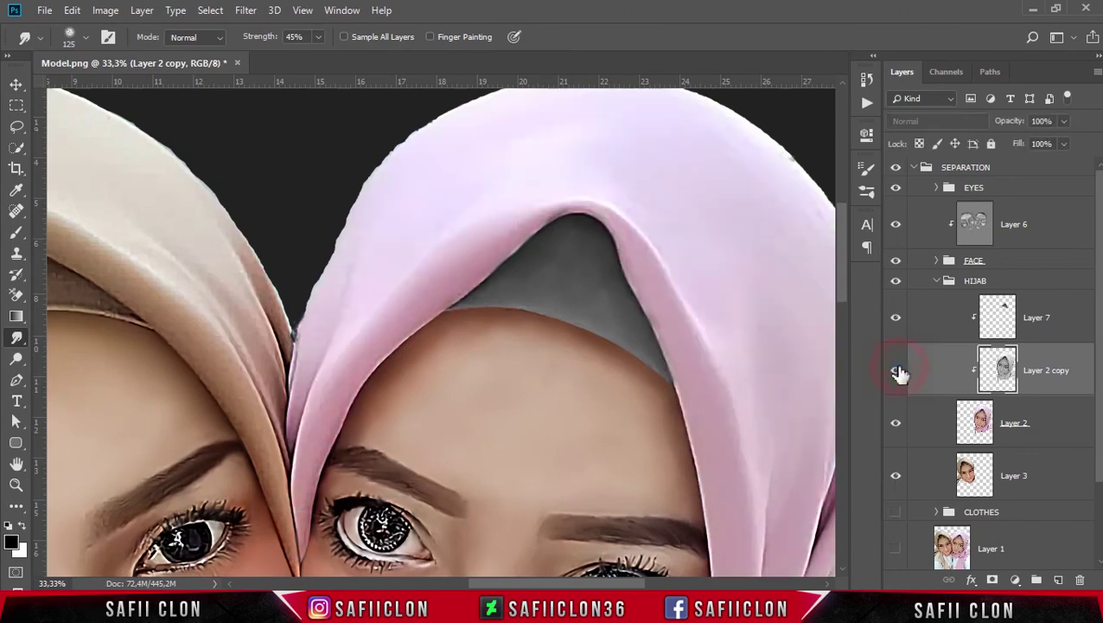
{"action": "left_click", "coordinate": [896, 370]}
Step: Smudge the gray hijab's inner fold from the cap down to the temple between the two women with a 125 px brush
{"action": "mouse_move", "coordinate": [451, 266]}
{"action": "left_mouse_down"}
{"action": "mouse_move", "coordinate": [423, 296]}
{"action": "mouse_move", "coordinate": [443, 283]}
{"action": "mouse_move", "coordinate": [460, 289]}
{"action": "mouse_move", "coordinate": [516, 242]}
{"action": "left_mouse_up"}
{"action": "mouse_move", "coordinate": [467, 281]}
{"action": "left_mouse_down"}
{"action": "mouse_move", "coordinate": [399, 322]}
{"action": "mouse_move", "coordinate": [405, 337]}
{"action": "mouse_move", "coordinate": [367, 369]}
{"action": "mouse_move", "coordinate": [352, 421]}
{"action": "mouse_move", "coordinate": [318, 467]}
{"action": "mouse_move", "coordinate": [308, 538]}
{"action": "mouse_move", "coordinate": [318, 522]}
{"action": "left_mouse_up"}
{"action": "key", "text": "ctrl+z"}
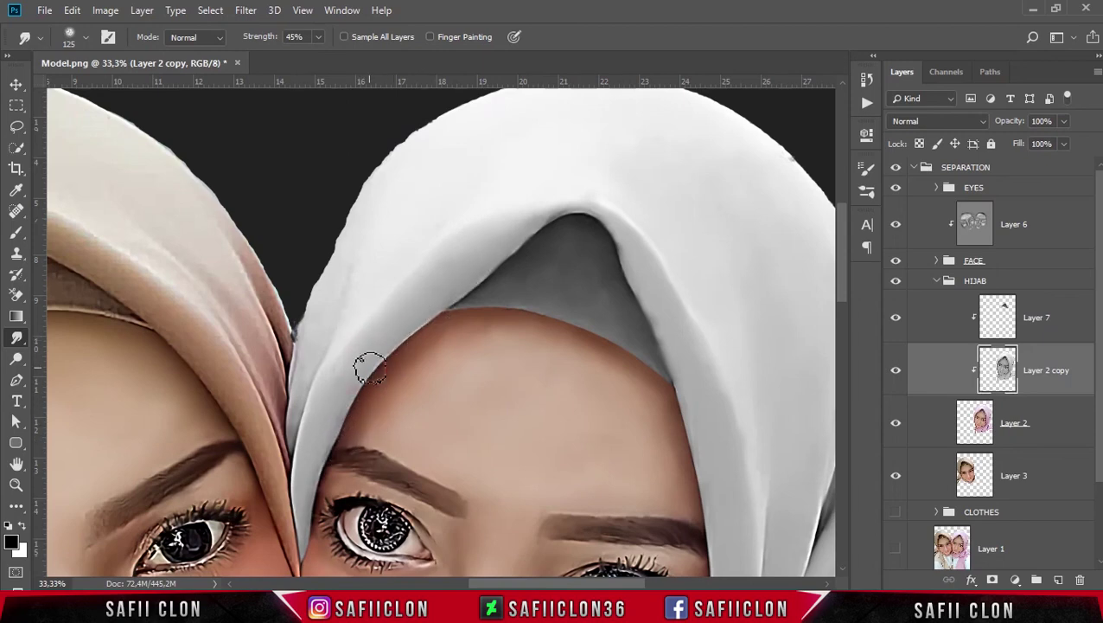
{"action": "left_click_drag", "start_coordinate": [364, 364], "coordinate": [406, 326]}
{"action": "left_click_drag", "start_coordinate": [320, 452], "coordinate": [305, 563]}
{"action": "left_click_drag", "start_coordinate": [384, 354], "coordinate": [431, 320]}
{"action": "scroll", "coordinate": [431, 320], "scroll_direction": "down", "scroll_amount": 3}
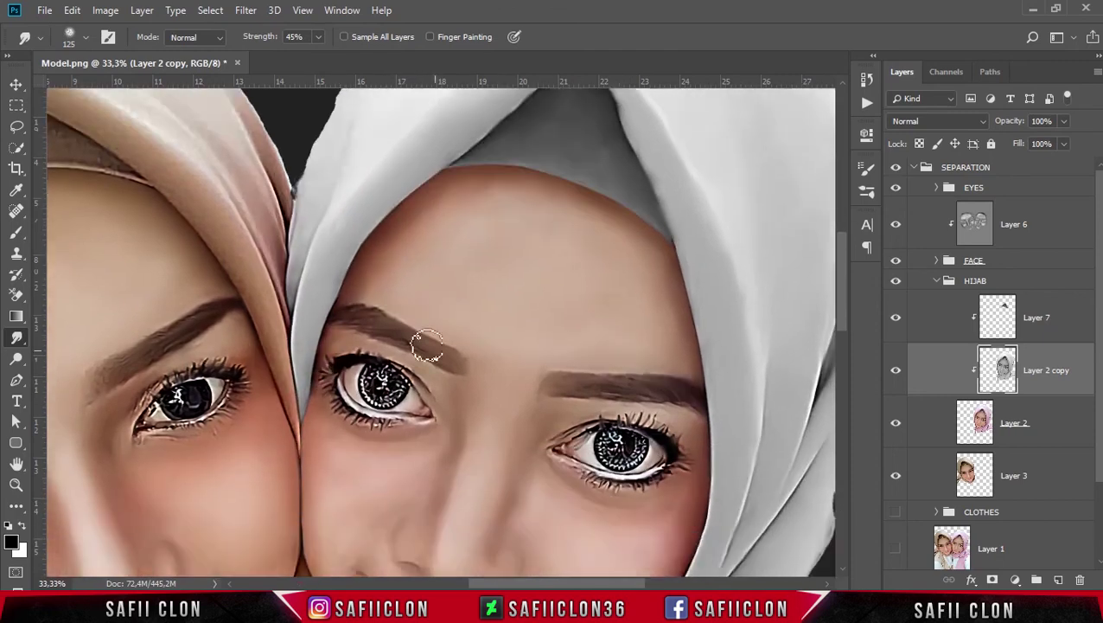
Step: Smudge the gray hijab's edge under the chin and along the outer cheek, reducing the brush to 70 px
{"action": "scroll", "coordinate": [406, 311], "scroll_direction": "down", "scroll_amount": 1}
{"action": "scroll", "coordinate": [406, 311], "scroll_direction": "down", "scroll_amount": 7}
{"action": "mouse_move", "coordinate": [441, 511]}
{"action": "left_mouse_down"}
{"action": "mouse_move", "coordinate": [478, 511]}
{"action": "mouse_move", "coordinate": [529, 465]}
{"action": "left_mouse_up"}
{"action": "scroll", "coordinate": [596, 431], "scroll_direction": "up", "scroll_amount": 1}
{"action": "key", "text": "bracketleft"}
{"action": "key", "text": "bracketleft"}
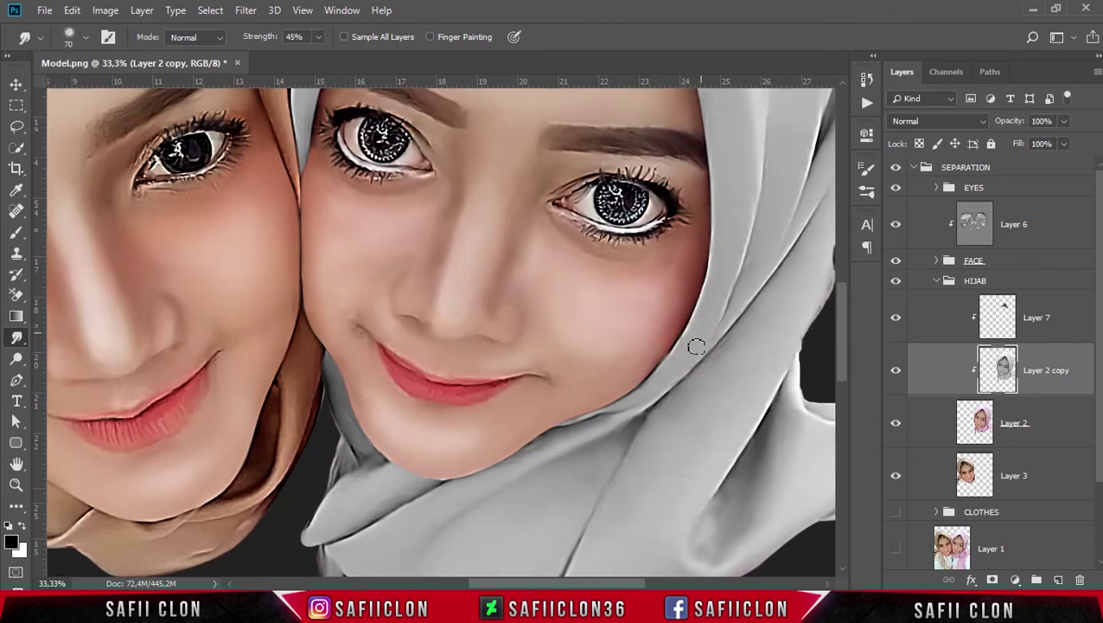
{"action": "left_click_drag", "start_coordinate": [607, 583], "coordinate": [530, 581]}
{"action": "scroll", "coordinate": [549, 489], "scroll_direction": "up", "scroll_amount": 1}
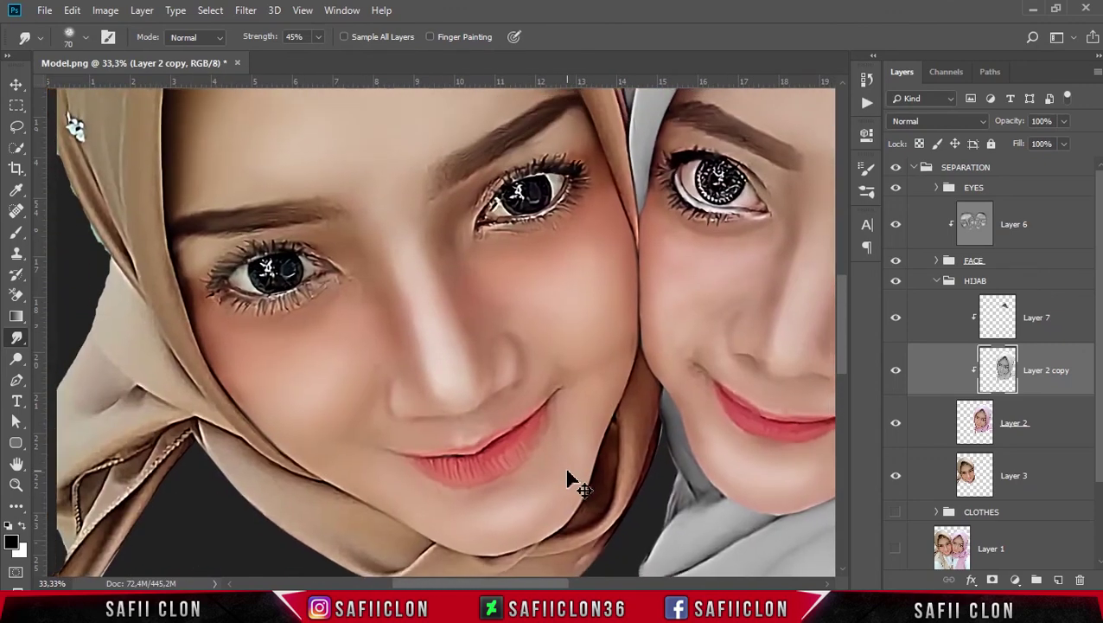